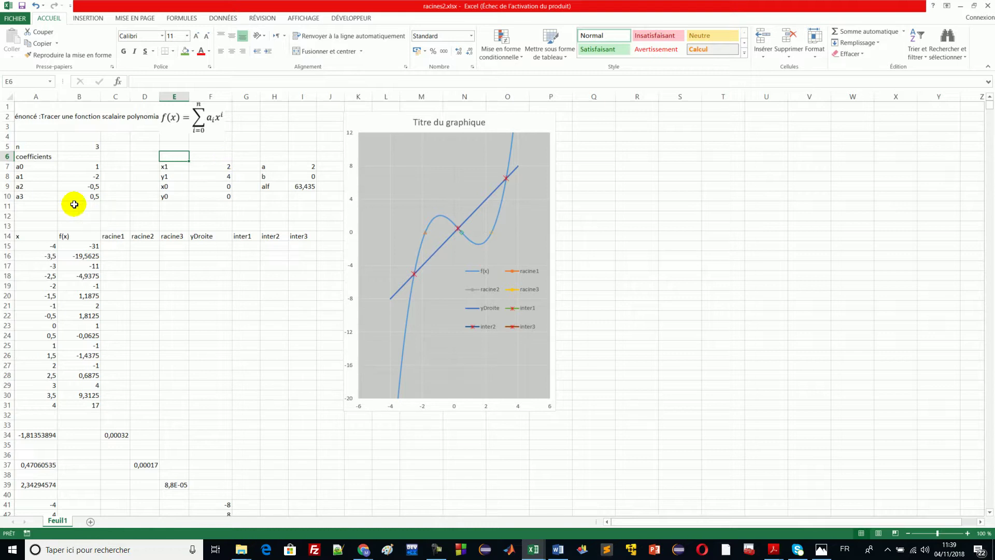
Examine the coefficients, the x and f(x) table, the root columns and the line parameters in the racines2 workbook.
{"action": "left_click_drag", "start_coordinate": [29, 168], "coordinate": [73, 197]}
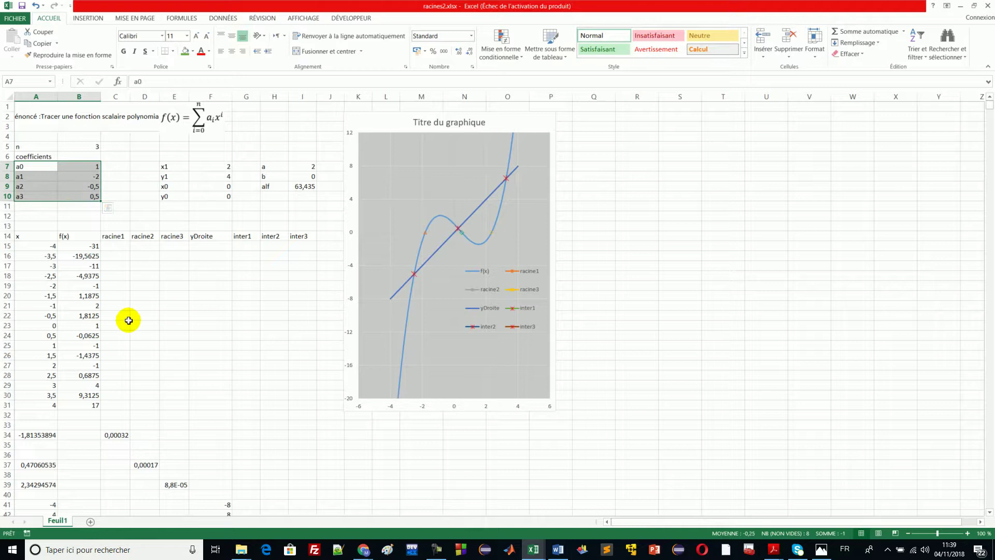
{"action": "left_click_drag", "start_coordinate": [41, 240], "coordinate": [75, 405]}
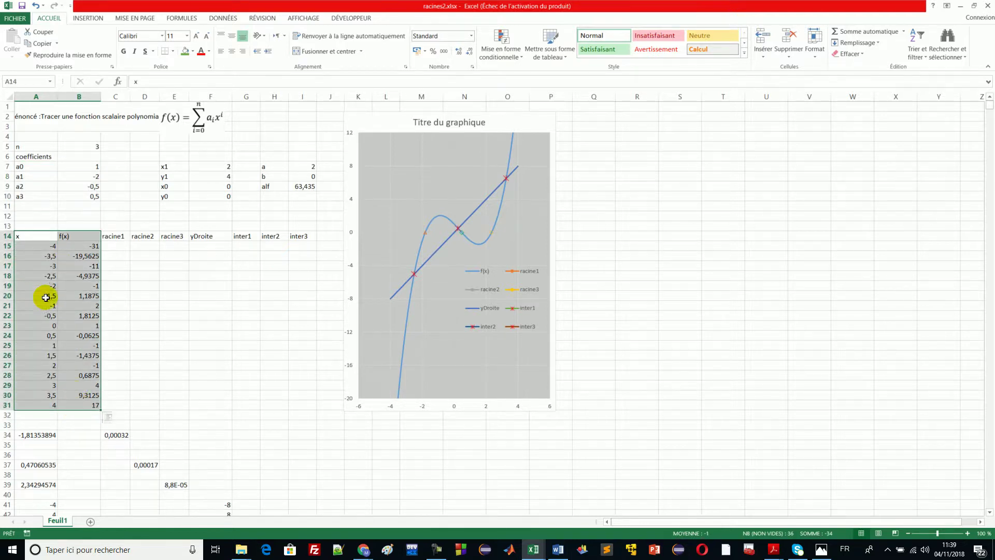
{"action": "left_click", "coordinate": [45, 248]}
{"action": "left_click_drag", "start_coordinate": [45, 248], "coordinate": [42, 394]}
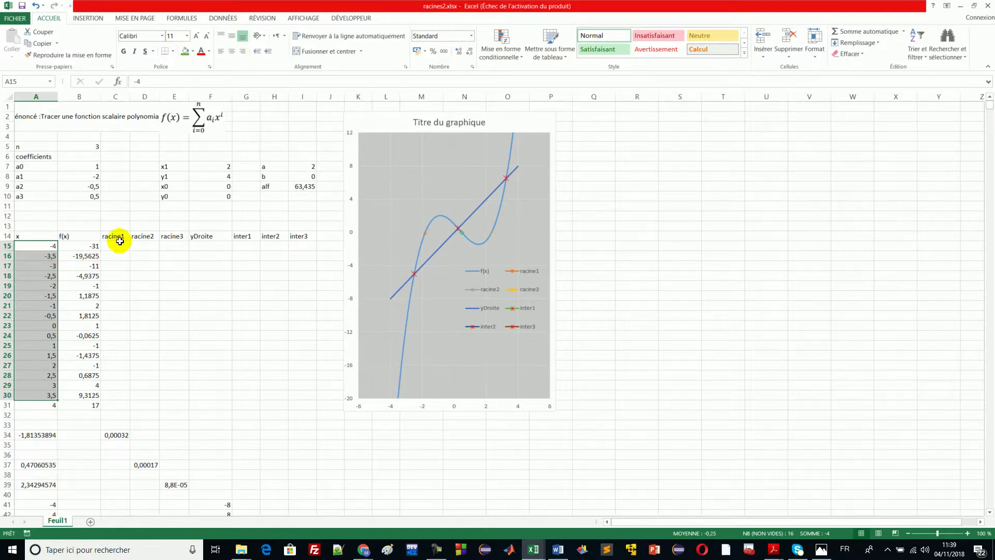
{"action": "left_click_drag", "start_coordinate": [121, 236], "coordinate": [170, 467]}
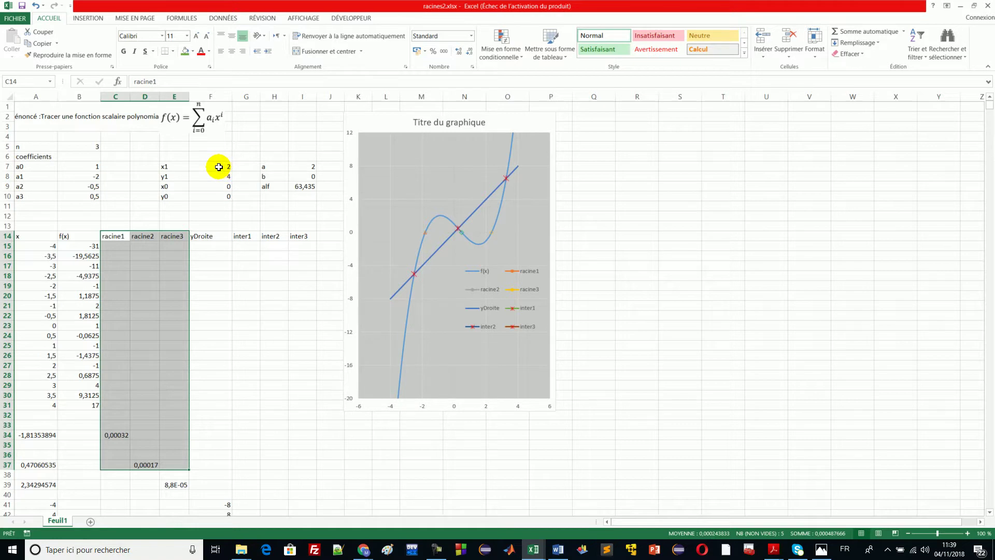
{"action": "left_click_drag", "start_coordinate": [168, 168], "coordinate": [211, 198]}
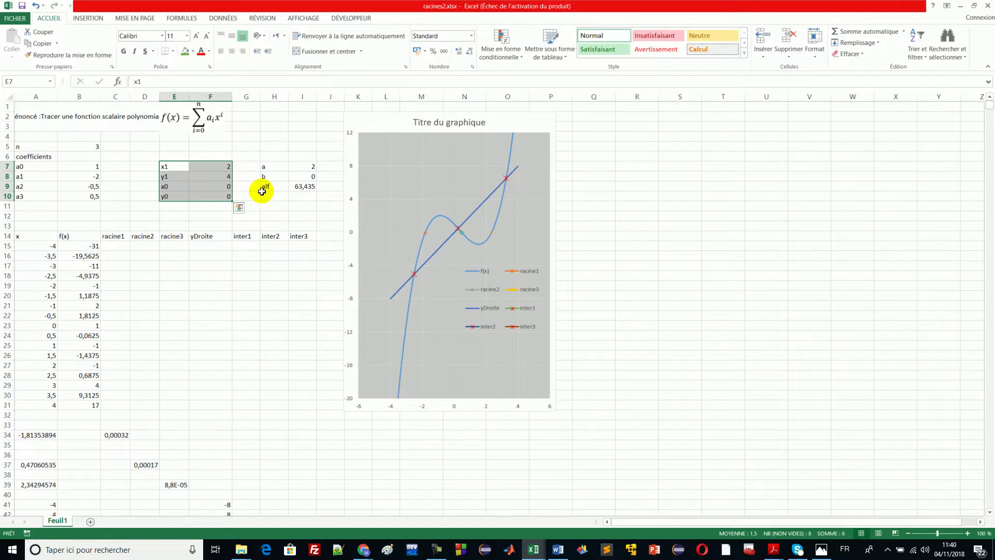
{"action": "left_click_drag", "start_coordinate": [267, 169], "coordinate": [303, 187]}
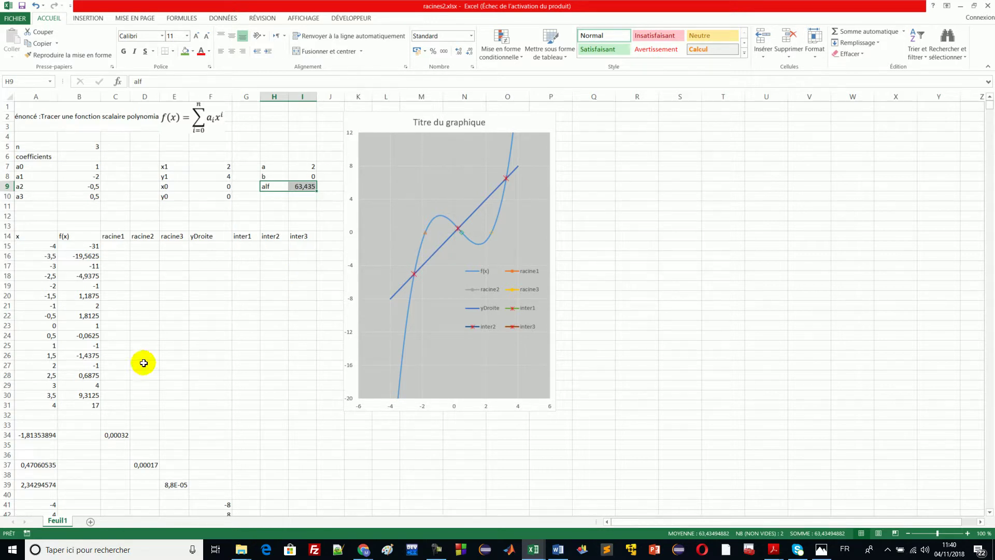
Create a new blank workbook and set its zoom to 170 %.
{"action": "left_click", "coordinate": [21, 18]}
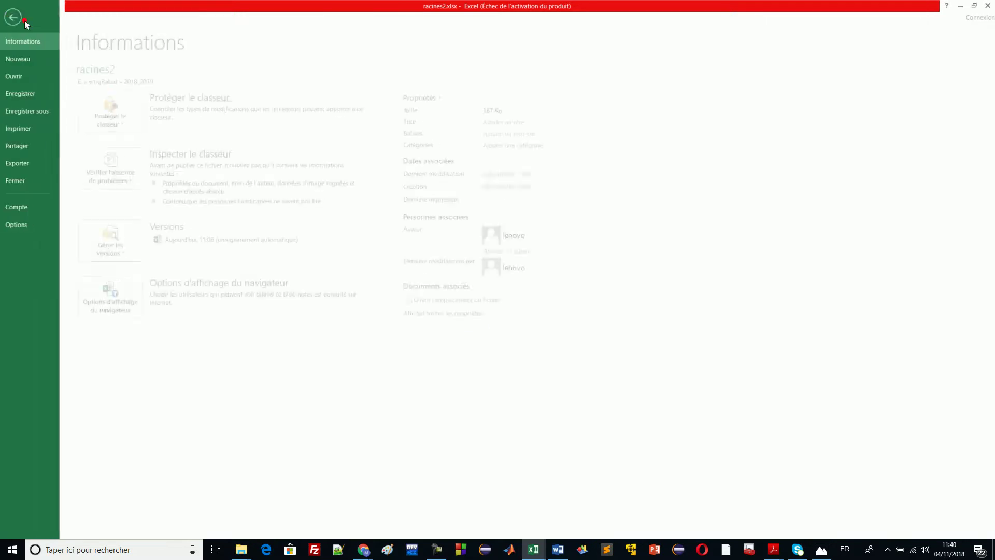
{"action": "left_click", "coordinate": [23, 60]}
{"action": "left_click", "coordinate": [121, 167]}
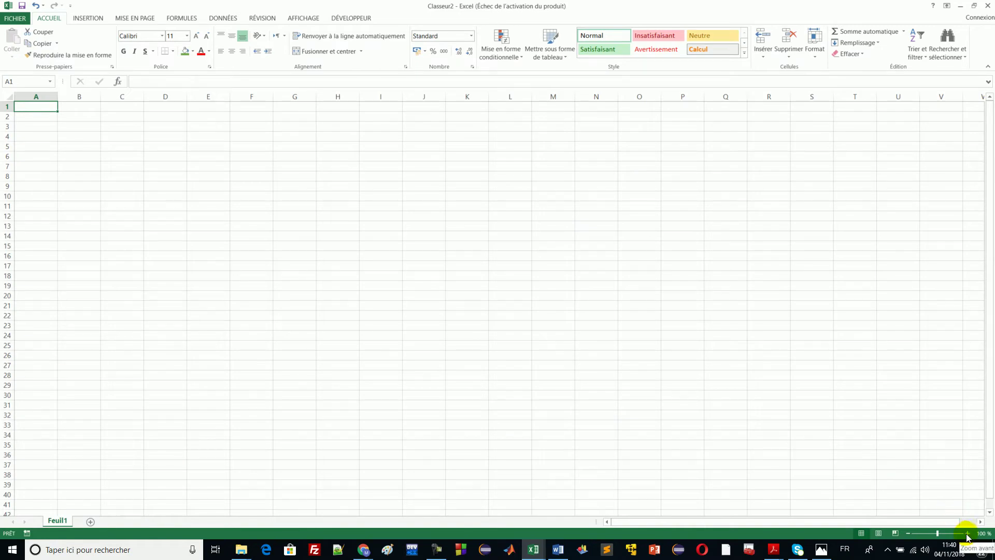
{"action": "left_click", "coordinate": [966, 533]}
{"action": "left_click", "coordinate": [967, 534]}
{"action": "left_click", "coordinate": [966, 533]}
{"action": "left_click", "coordinate": [967, 533]}
{"action": "left_click", "coordinate": [967, 533]}
{"action": "left_click", "coordinate": [967, 533]}
{"action": "left_click", "coordinate": [967, 533]}
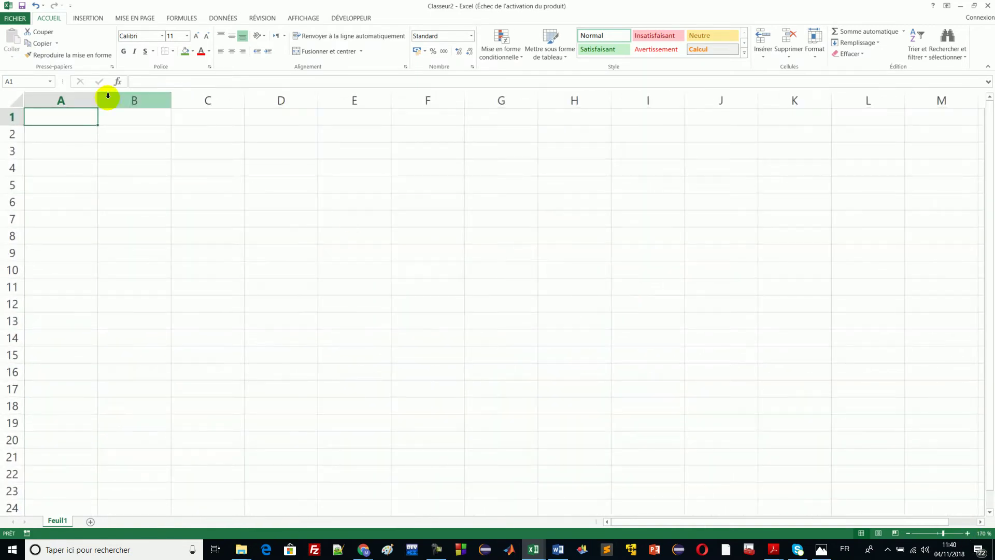
Narrow columns A to L uniformly and enter the title "Rechercher les racines d'un polynôme P(x)" in A1.
{"action": "left_click_drag", "start_coordinate": [88, 101], "coordinate": [837, 134]}
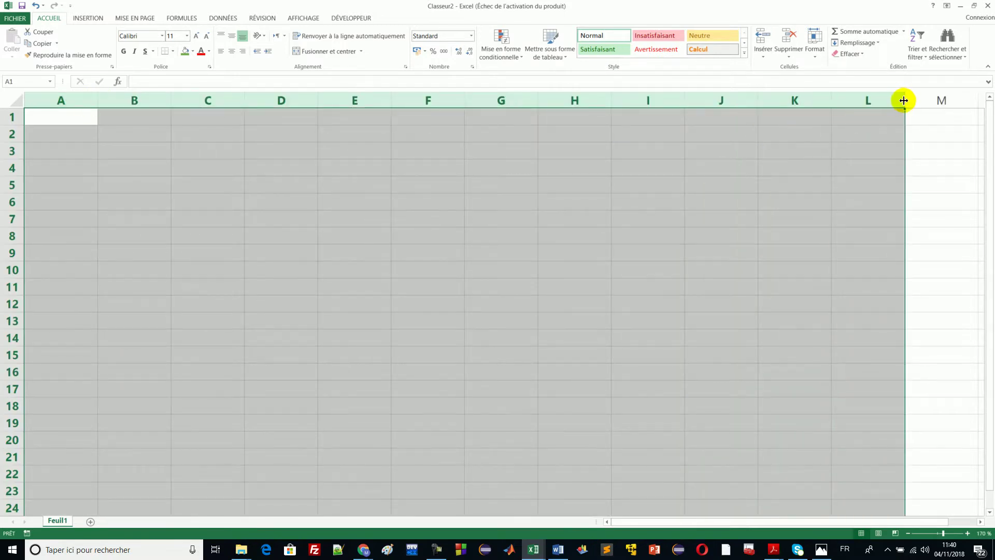
{"action": "left_click_drag", "start_coordinate": [905, 101], "coordinate": [886, 102]}
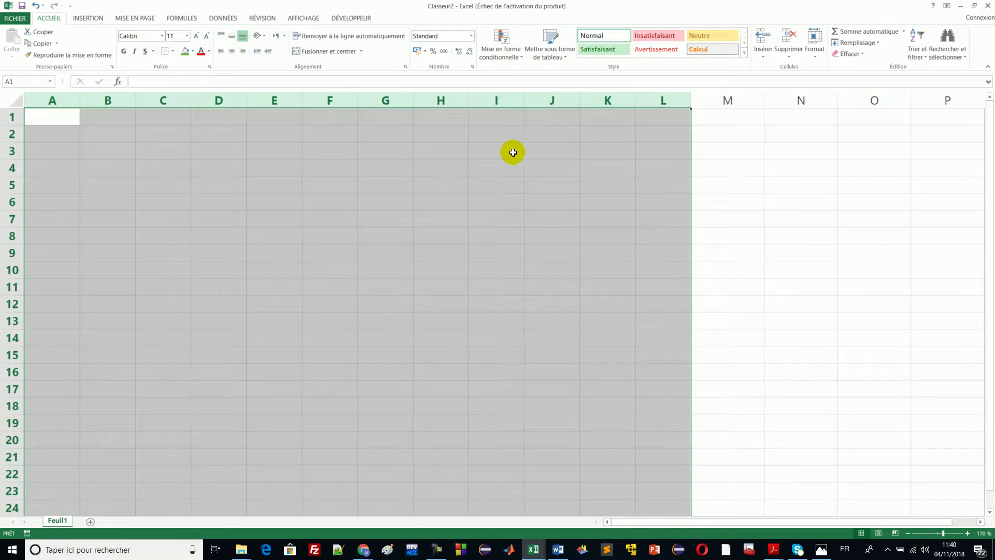
{"action": "left_click", "coordinate": [56, 122]}
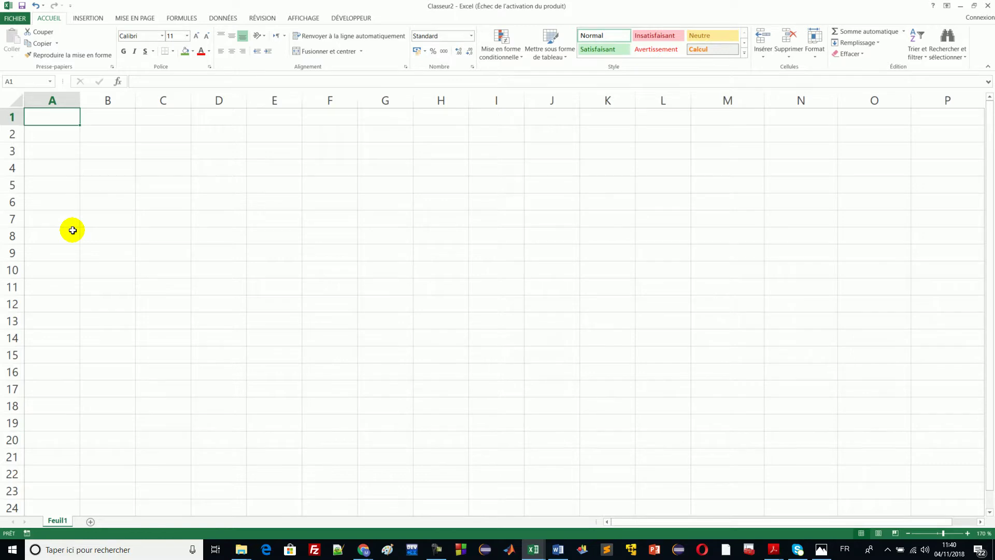
{"action": "type", "text": "R"}
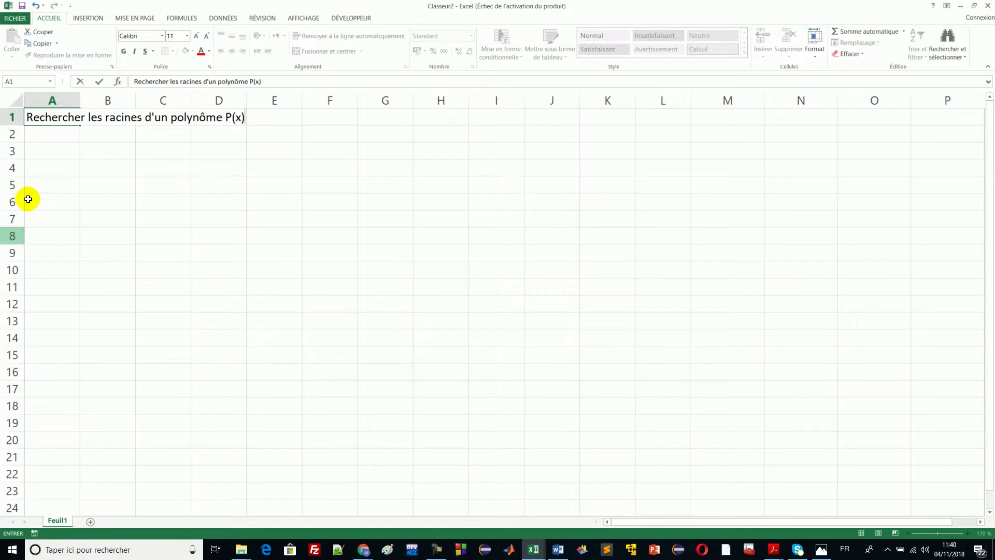
Enter the heading Coeff in B3 and fill the labels a0 to a3 down B4:B7.
{"action": "left_click", "coordinate": [71, 155]}
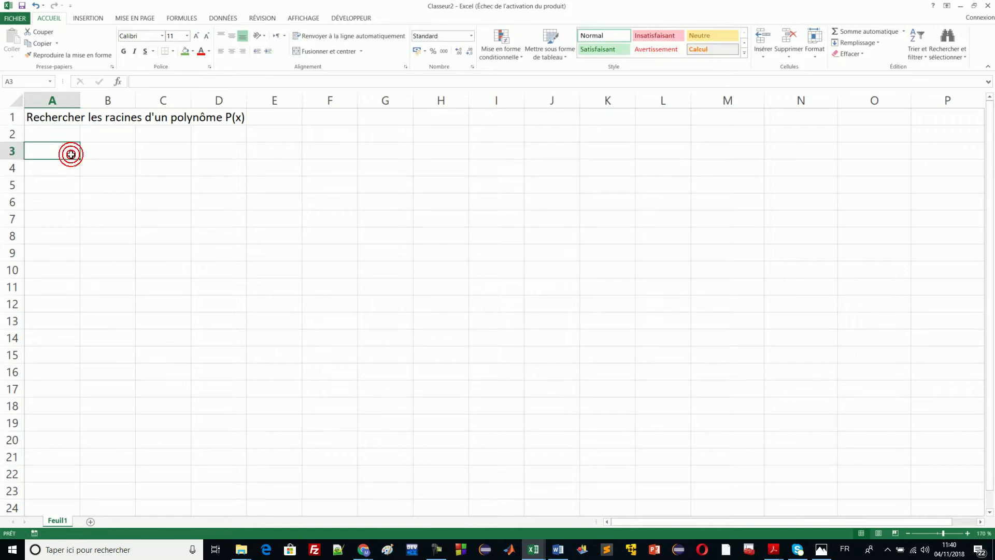
{"action": "type", "text": "C"}
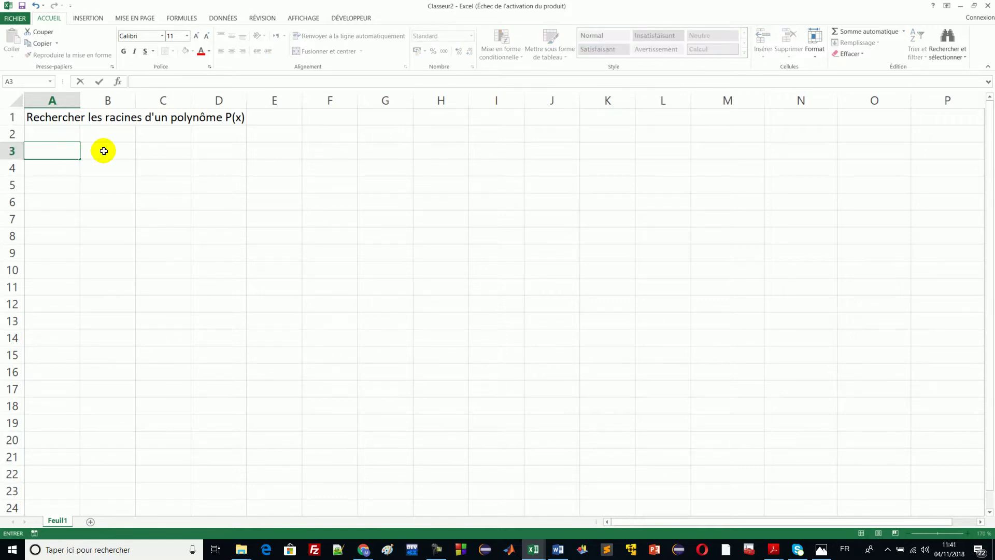
{"action": "left_click", "coordinate": [104, 150]}
{"action": "type", "text": "C"}
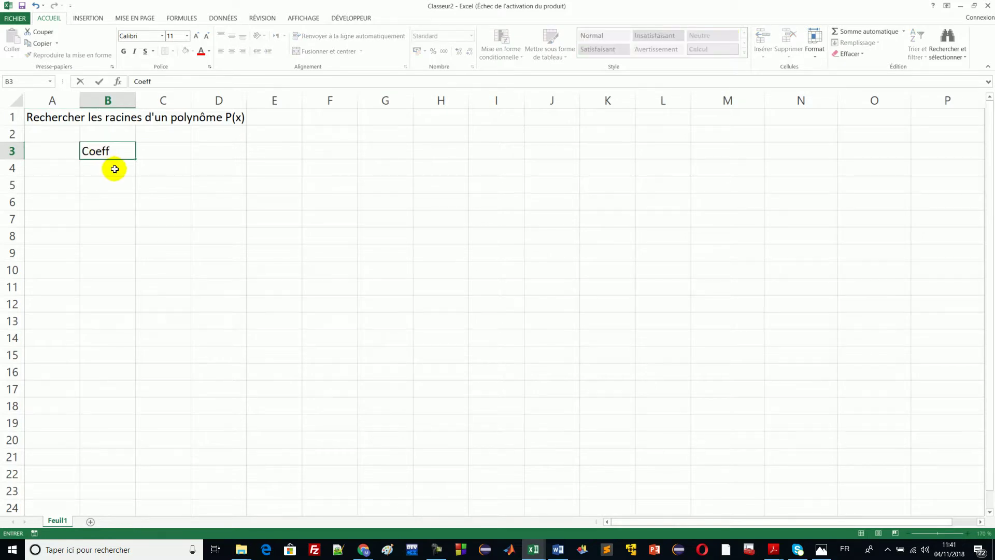
{"action": "type", "text": "oeff"}
{"action": "left_click", "coordinate": [115, 170]}
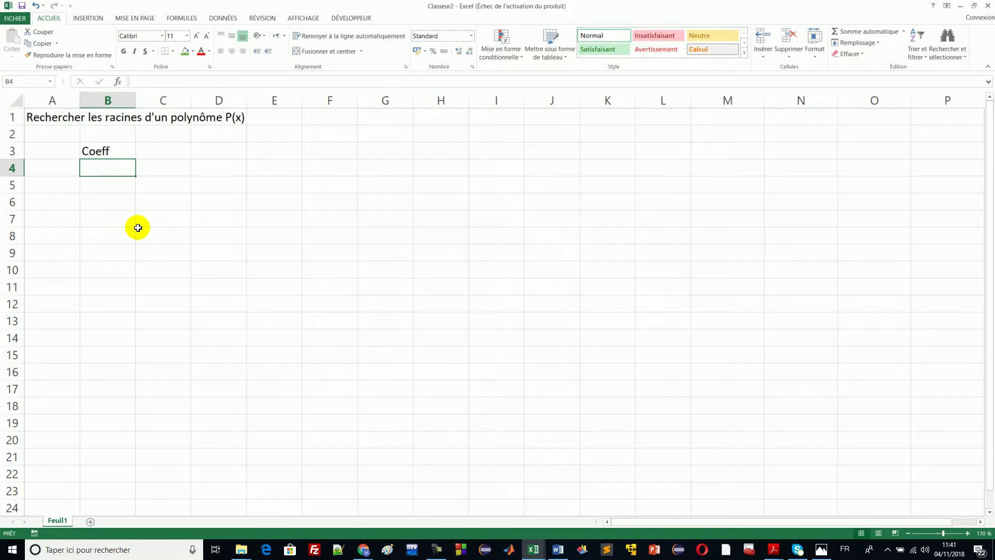
{"action": "type", "text": "a0"}
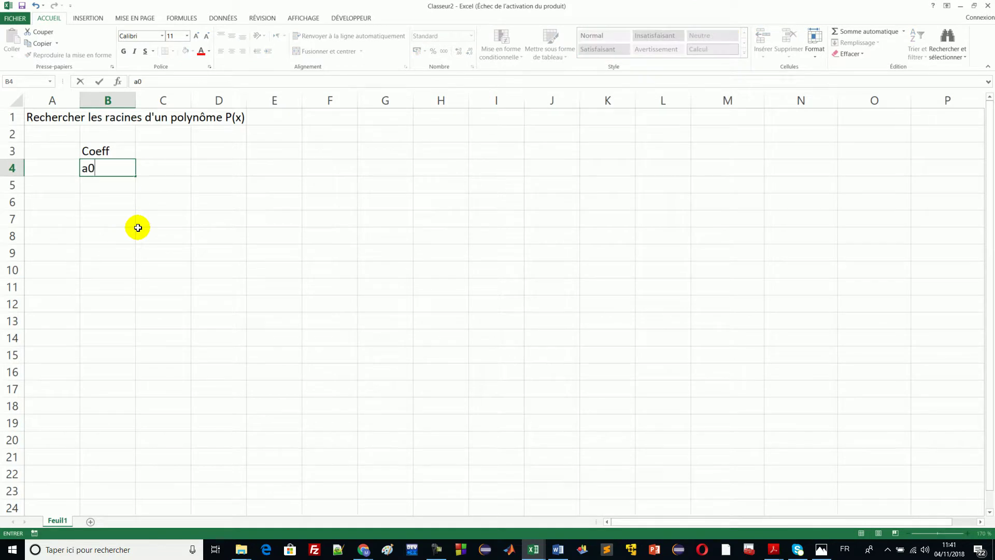
{"action": "left_click", "coordinate": [125, 186]}
{"action": "left_click", "coordinate": [121, 173]}
{"action": "left_click_drag", "start_coordinate": [135, 176], "coordinate": [131, 222]}
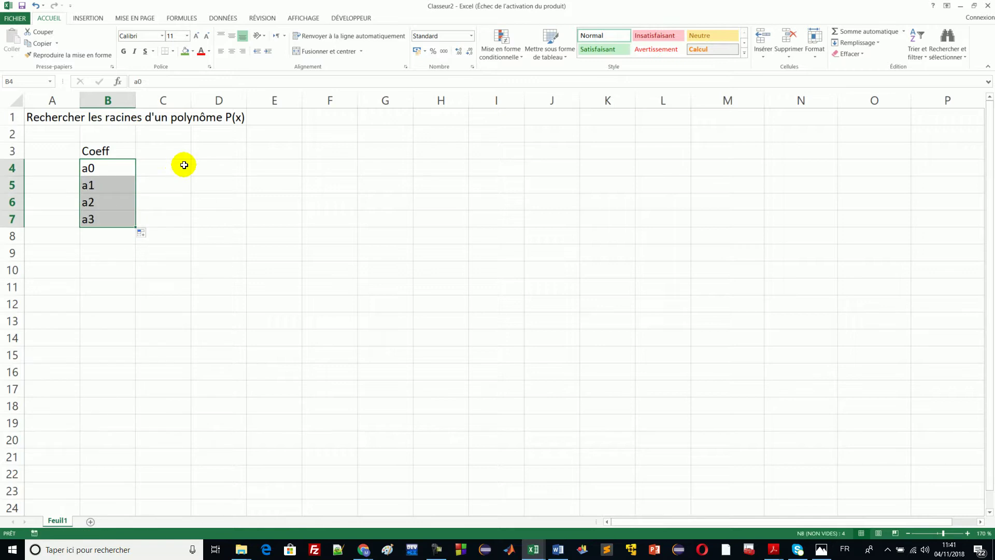
Enter the coefficient values 1, -2, -0,5 and 0,5 in C4:C7, consulting the racines2 workbook for them.
{"action": "left_click", "coordinate": [178, 168]}
{"action": "left_click", "coordinate": [178, 168]}
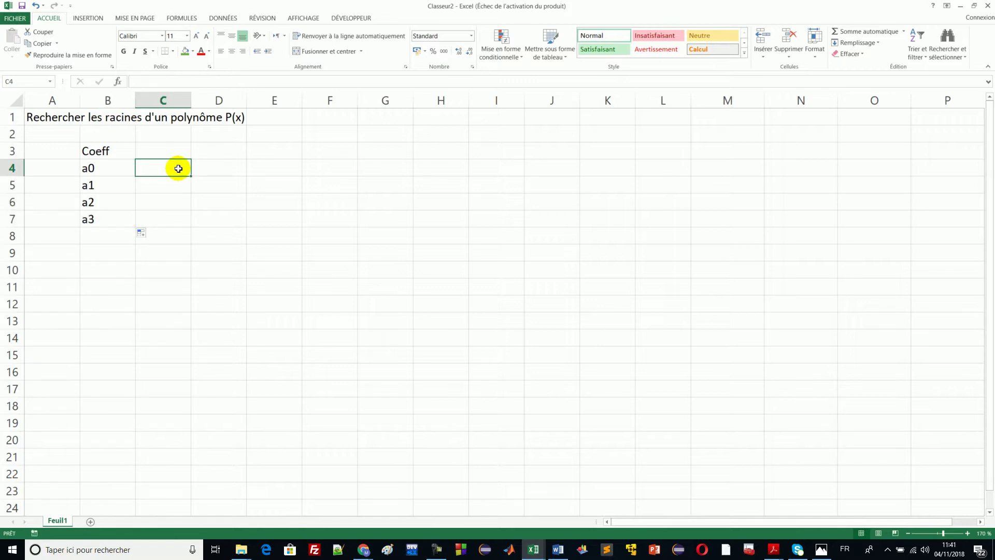
{"action": "key", "text": "alt+Tab"}
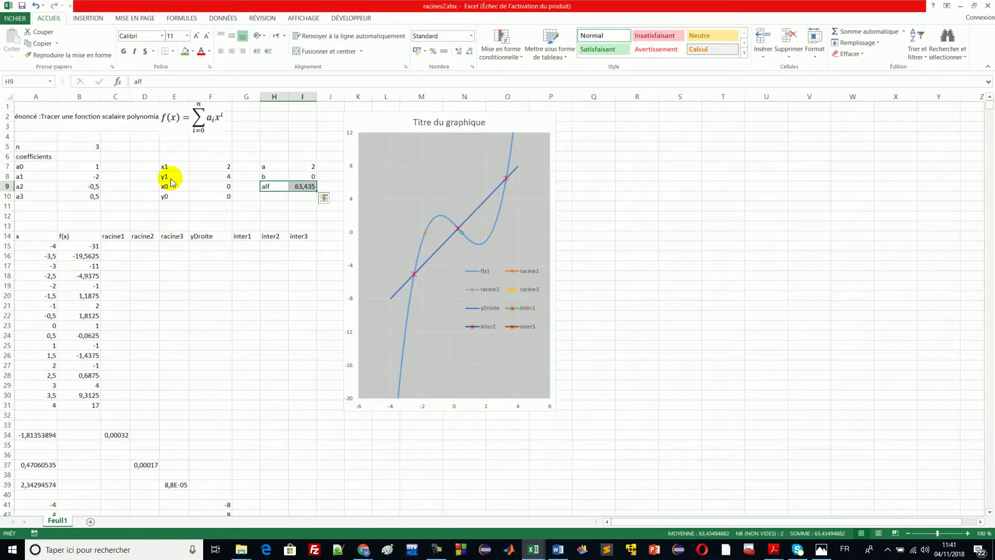
{"action": "key", "text": "alt+Tab"}
{"action": "type", "text": "1"}
{"action": "key", "text": "Return"}
{"action": "type", "text": "-2"}
{"action": "key", "text": "Return"}
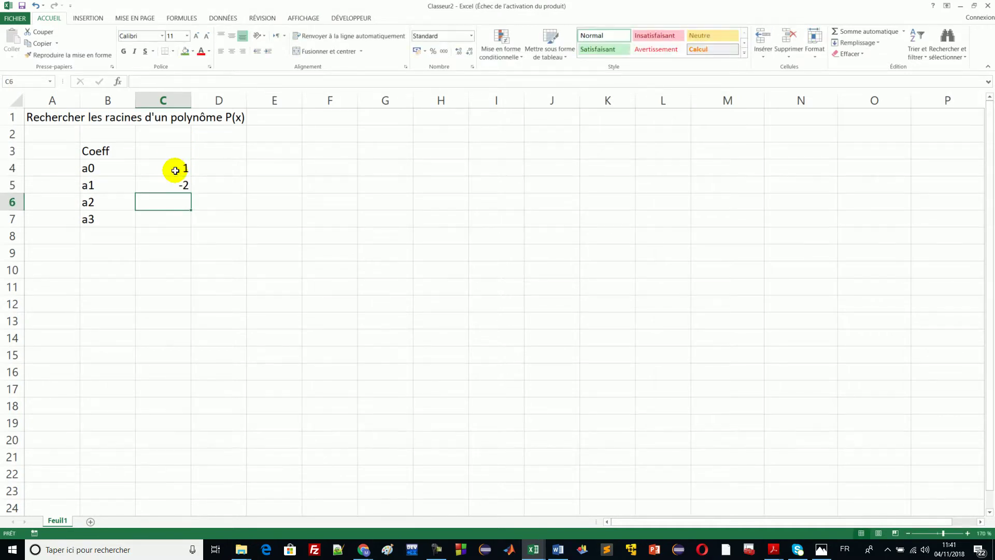
{"action": "type", "text": "-0"}
{"action": "key", "text": "Return"}
{"action": "type", "text": "0,5"}
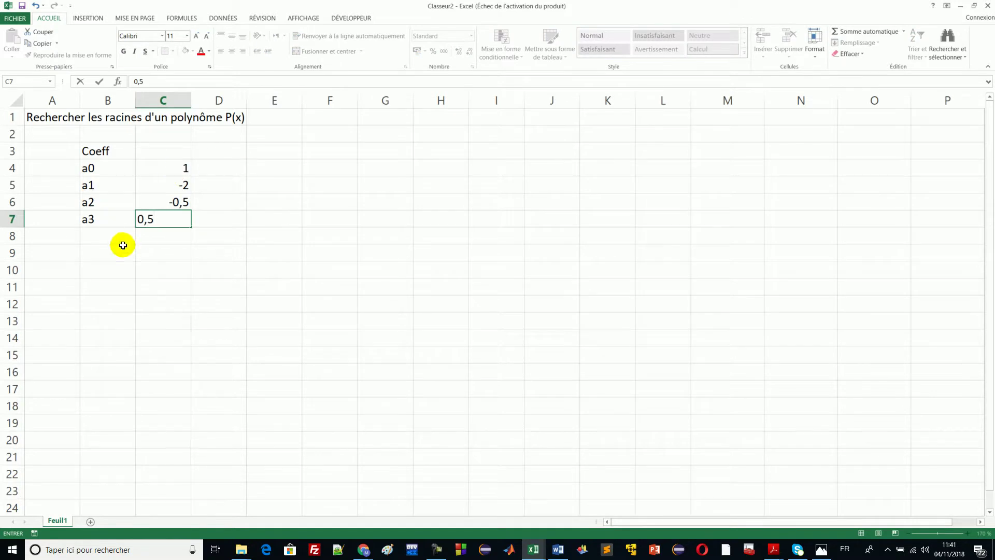
Enter the table headers x in A10 and P(x) in B10.
{"action": "left_click", "coordinate": [59, 271]}
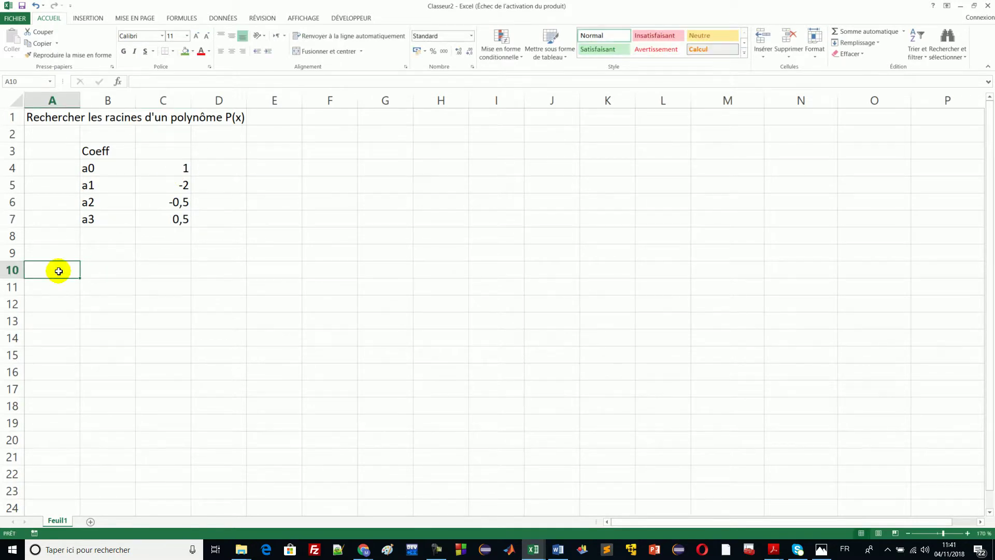
{"action": "type", "text": "x"}
{"action": "key", "text": "Tab"}
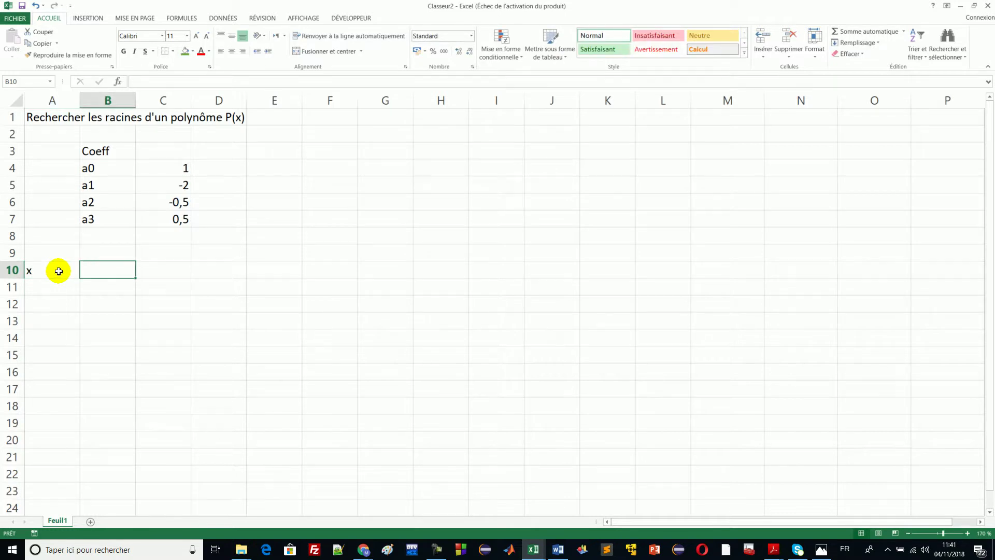
{"action": "type", "text": "P(x"}
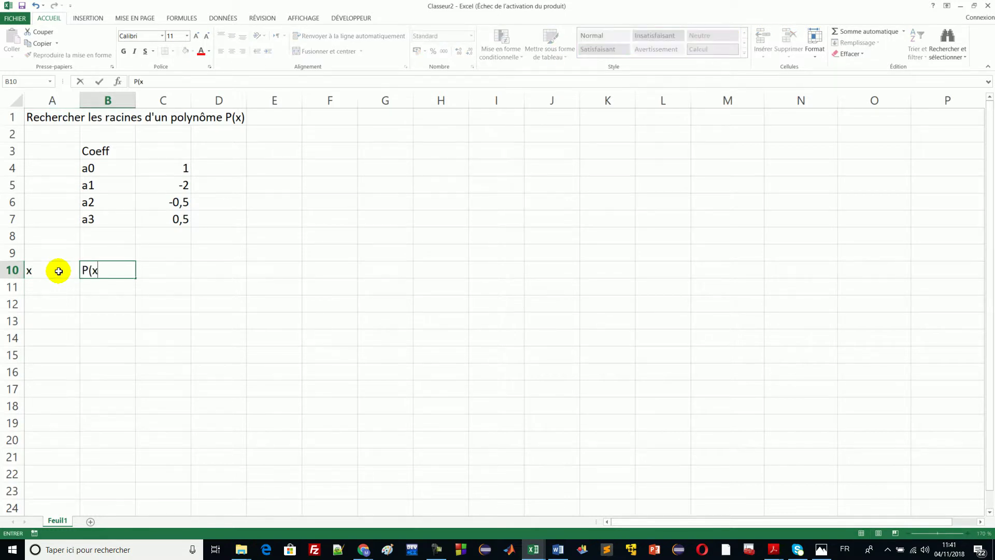
Enter -3 and -2,5 in A11 and A12 and extend the series down to 3,5 in A24.
{"action": "left_click", "coordinate": [45, 289]}
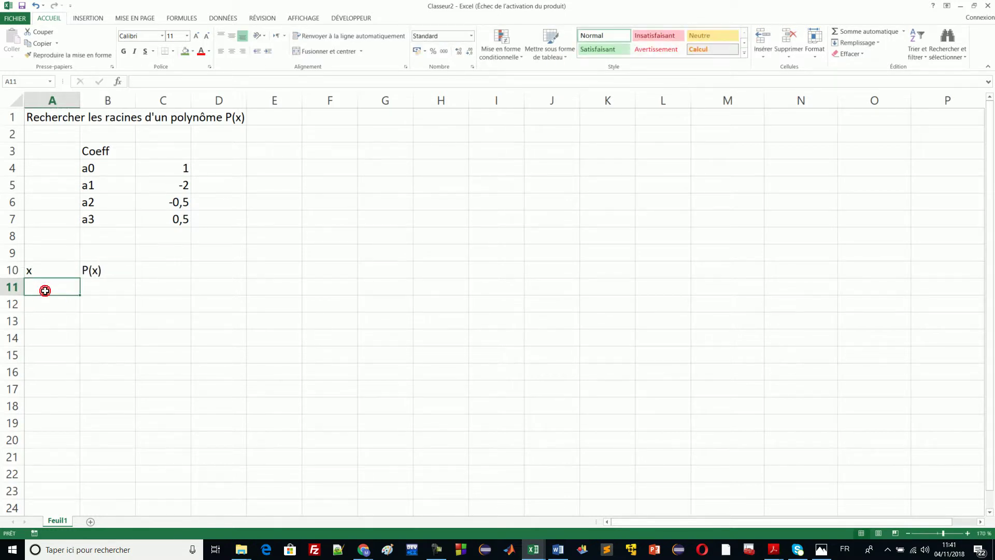
{"action": "type", "text": "3"}
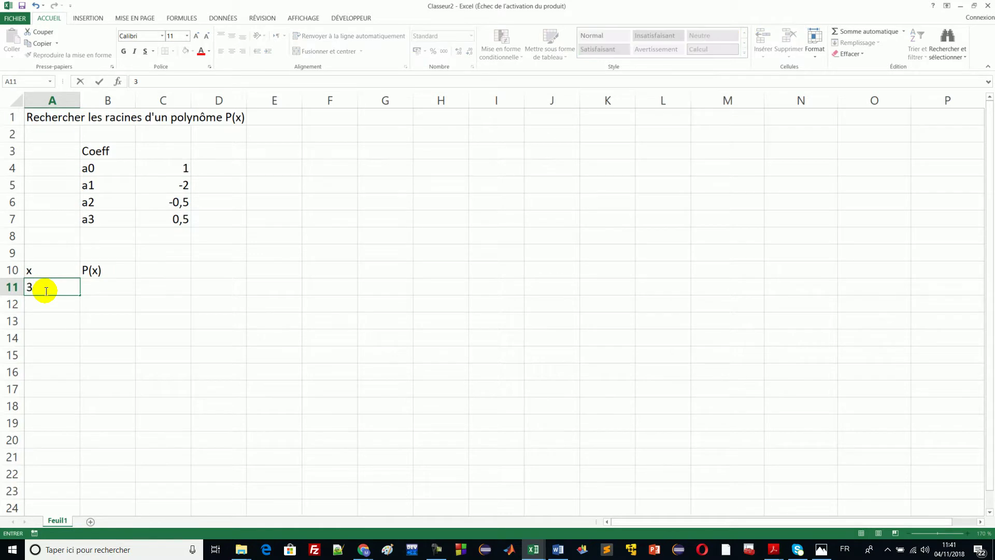
{"action": "type", "text": "-"}
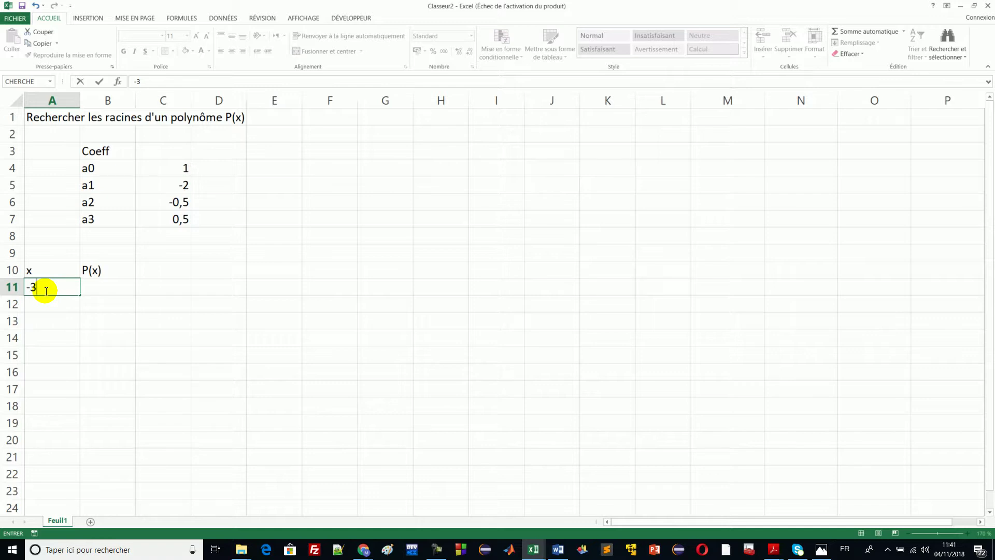
{"action": "key", "text": "Return"}
{"action": "left_click", "coordinate": [54, 288]}
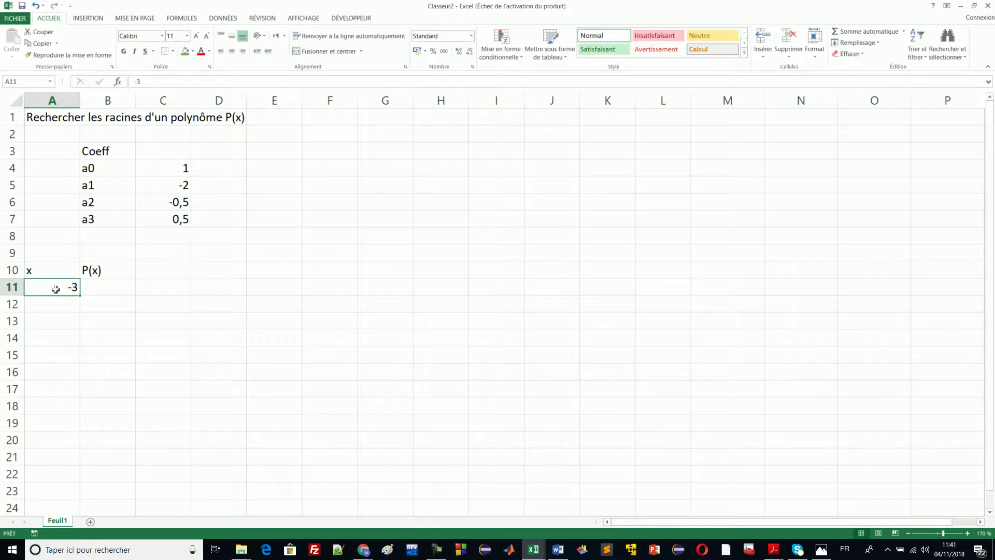
{"action": "left_click", "coordinate": [59, 300]}
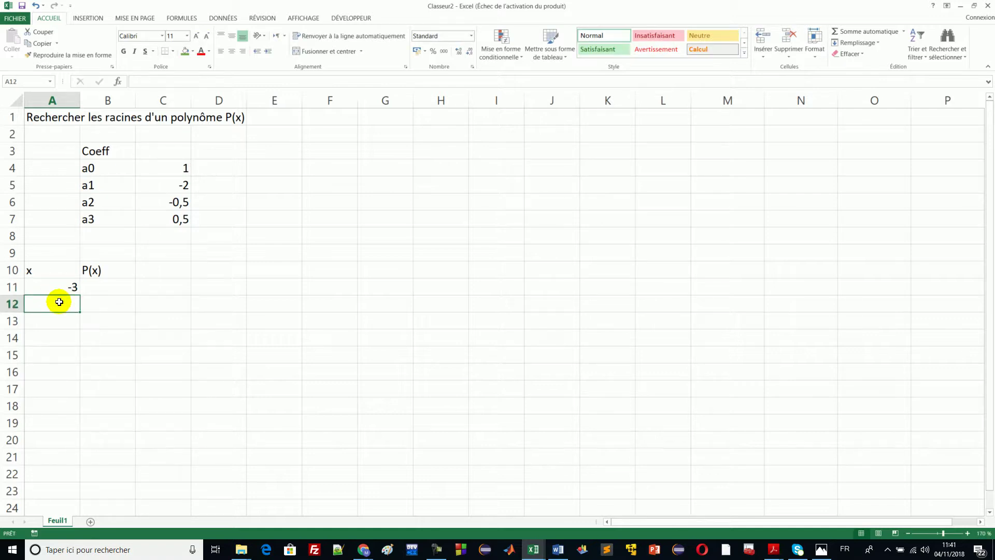
{"action": "type", "text": "-2,5"}
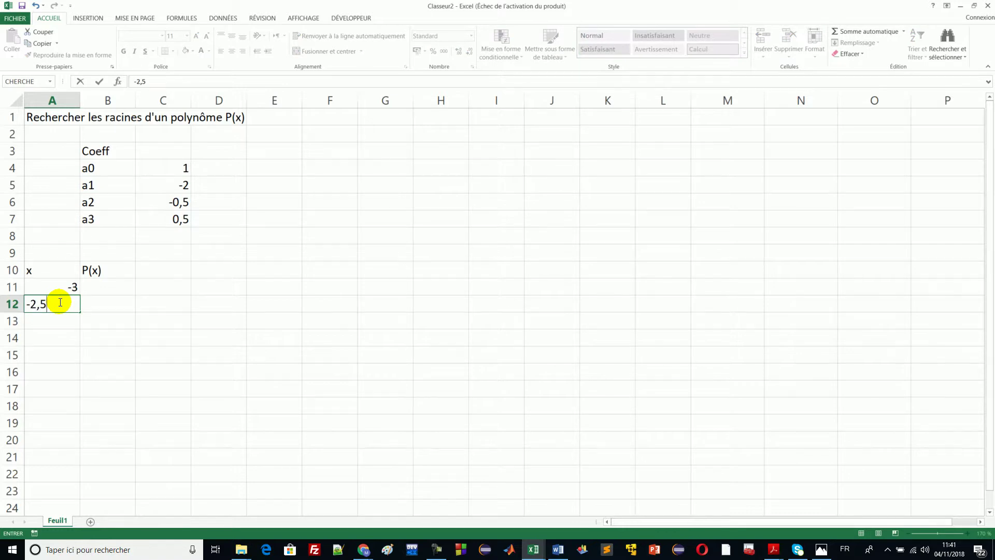
{"action": "key", "text": "Return"}
{"action": "left_click_drag", "start_coordinate": [66, 289], "coordinate": [83, 456]}
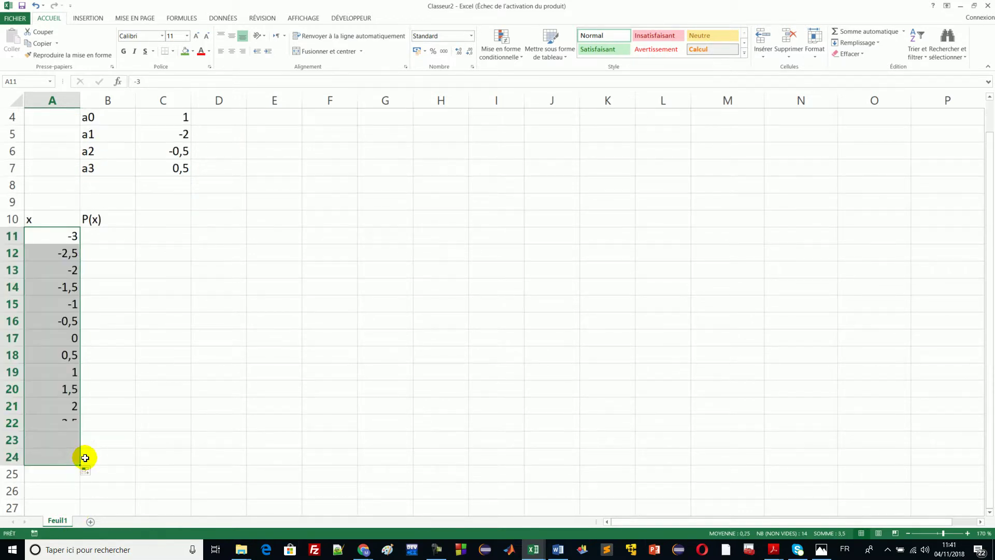
Append =a0+a1*x+a2*x^2+a3*x^3 to the title text in A1.
{"action": "left_click", "coordinate": [121, 240]}
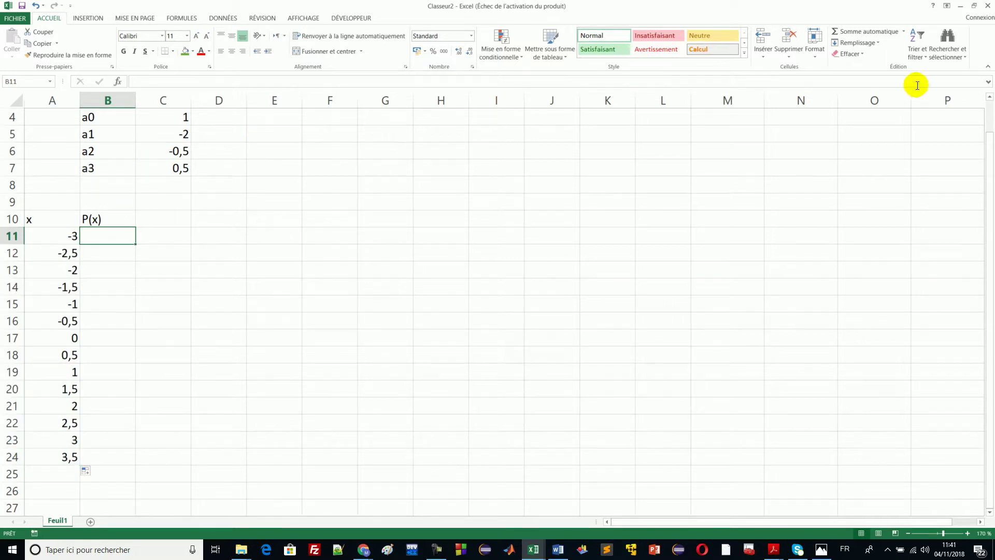
{"action": "left_click", "coordinate": [989, 97]}
{"action": "left_click", "coordinate": [989, 98]}
{"action": "left_click", "coordinate": [990, 97]}
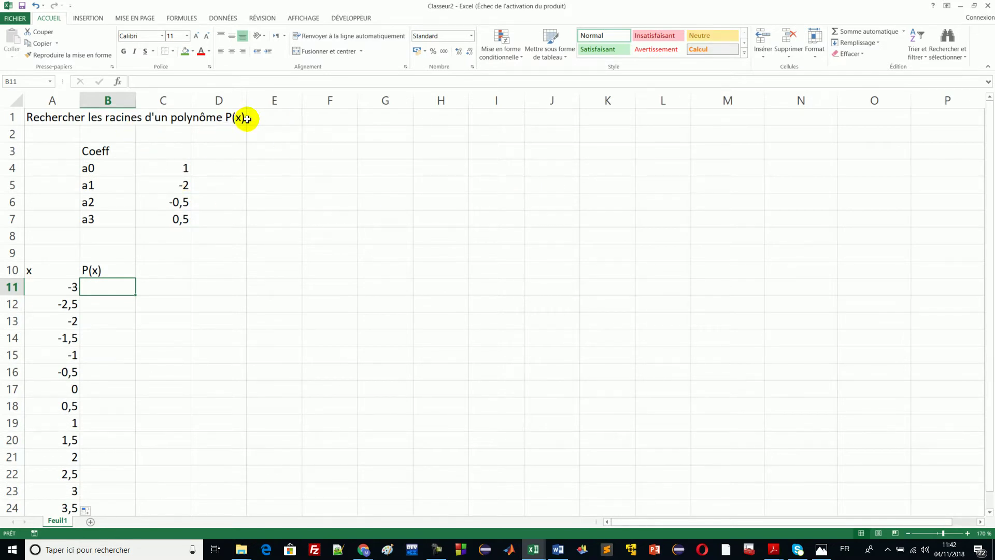
{"action": "left_click", "coordinate": [66, 119]}
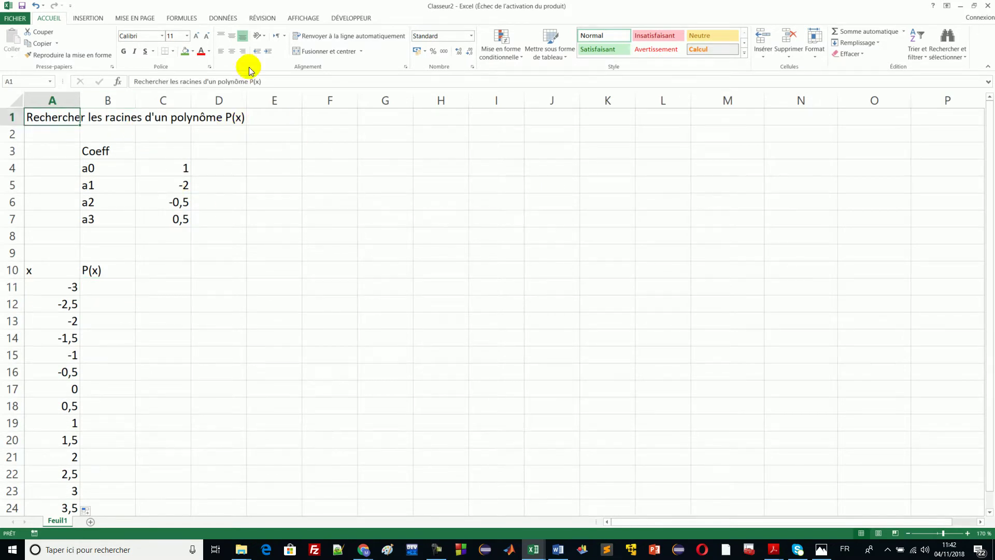
{"action": "left_click", "coordinate": [264, 81]}
{"action": "type", "text": "=a0"}
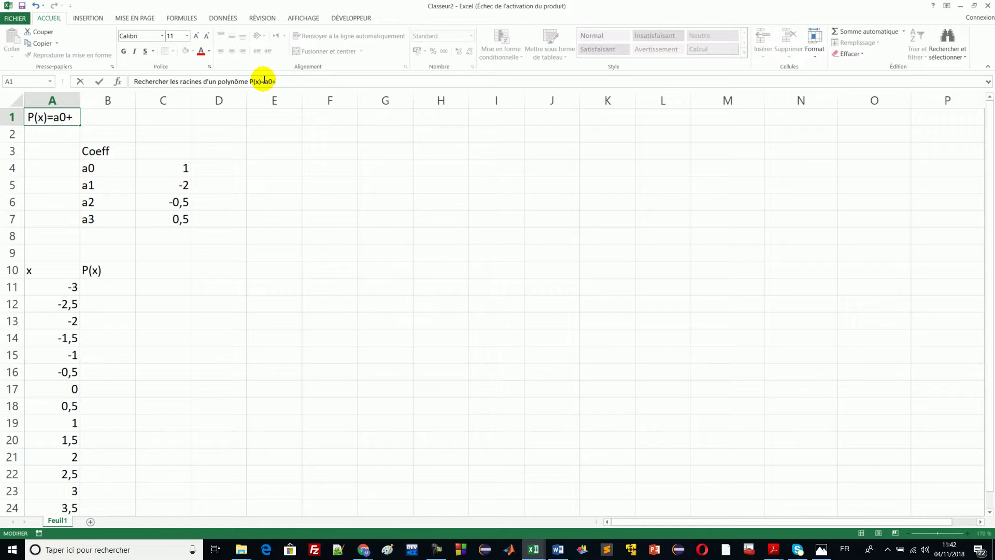
{"action": "type", "text": "+a1*x+a2*x^2+a3*x^3"}
Add an underscore after a1, a2 and a3 in the polynomial expression of the A1 title.
{"action": "double_click", "coordinate": [65, 116]}
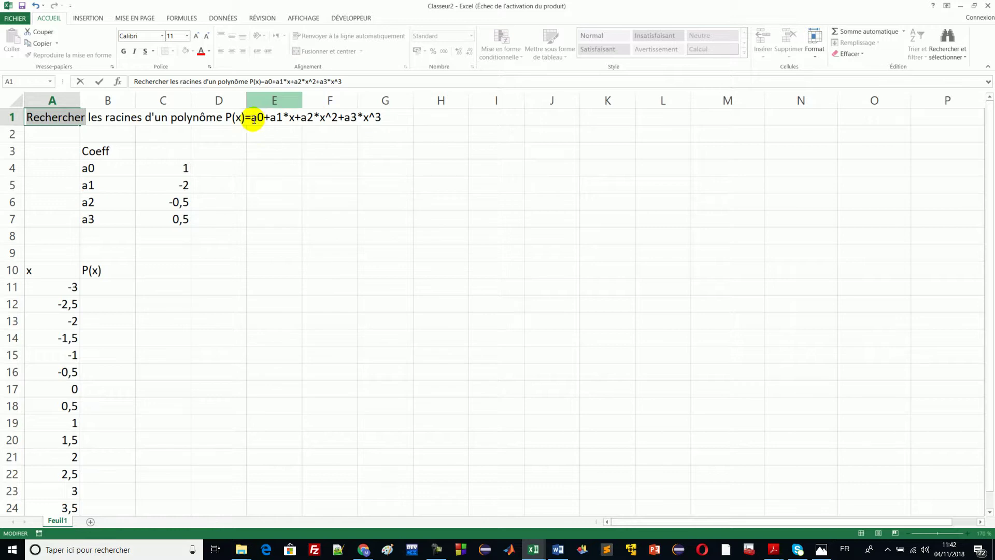
{"action": "left_click_drag", "start_coordinate": [226, 117], "coordinate": [402, 118]}
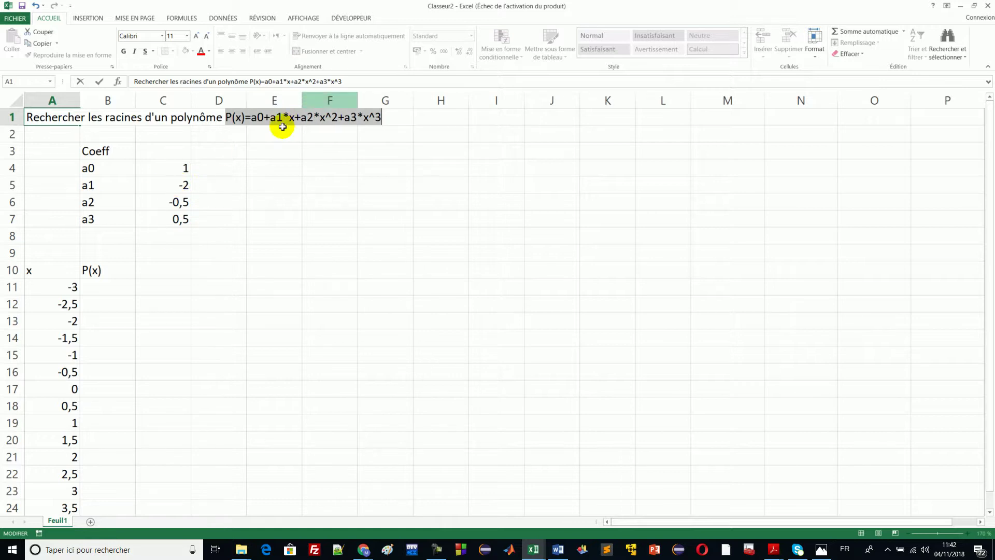
{"action": "left_click", "coordinate": [282, 121]}
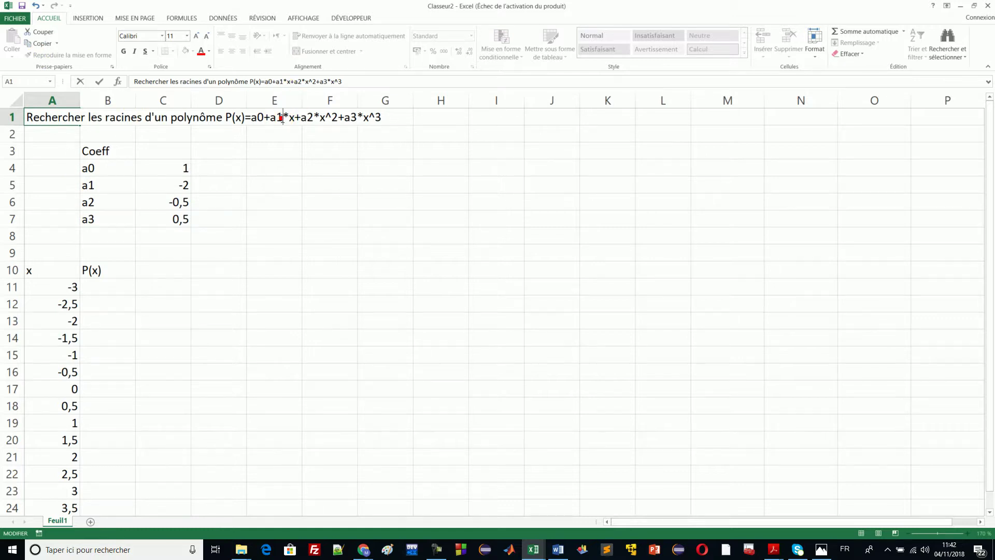
{"action": "type", "text": "_"}
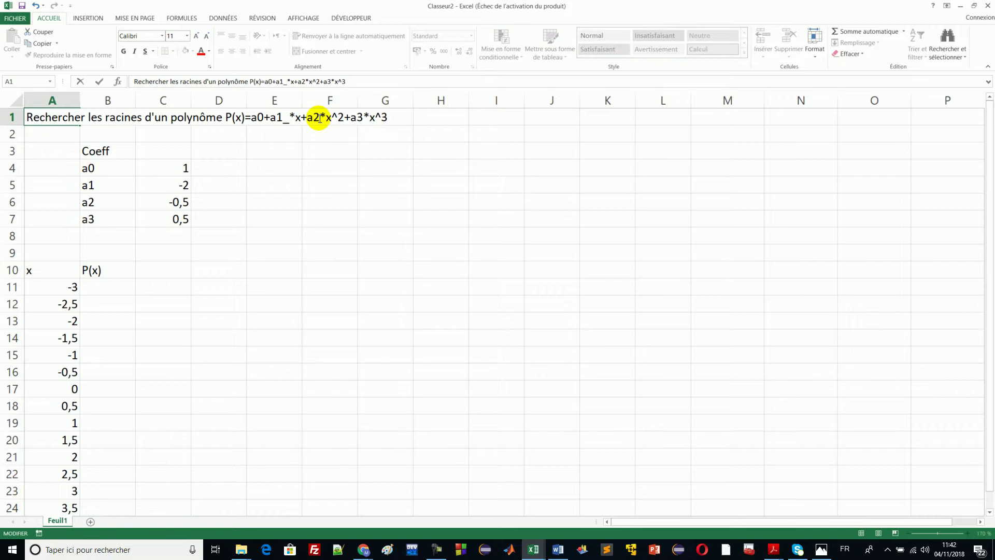
{"action": "type", "text": "_"}
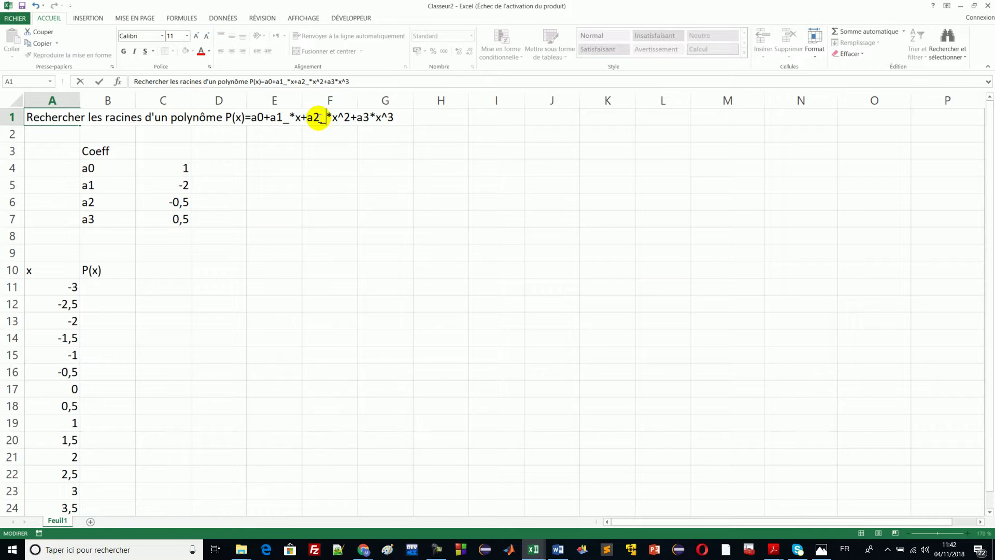
{"action": "left_click", "coordinate": [368, 119]}
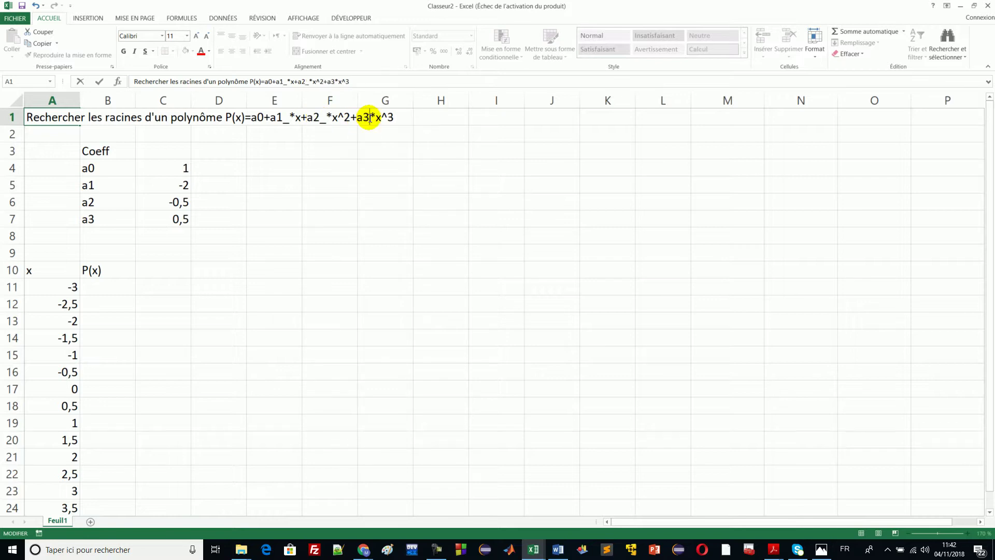
{"action": "key", "text": "Return"}
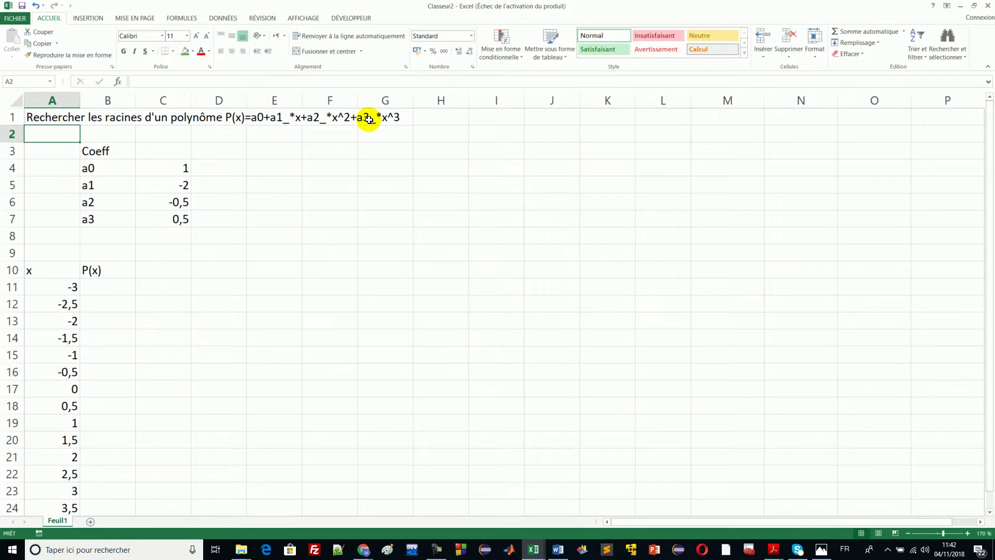
Name the coefficient cells C4 to C7 as a0, a1_, a2_ and a3_.
{"action": "left_click", "coordinate": [176, 169]}
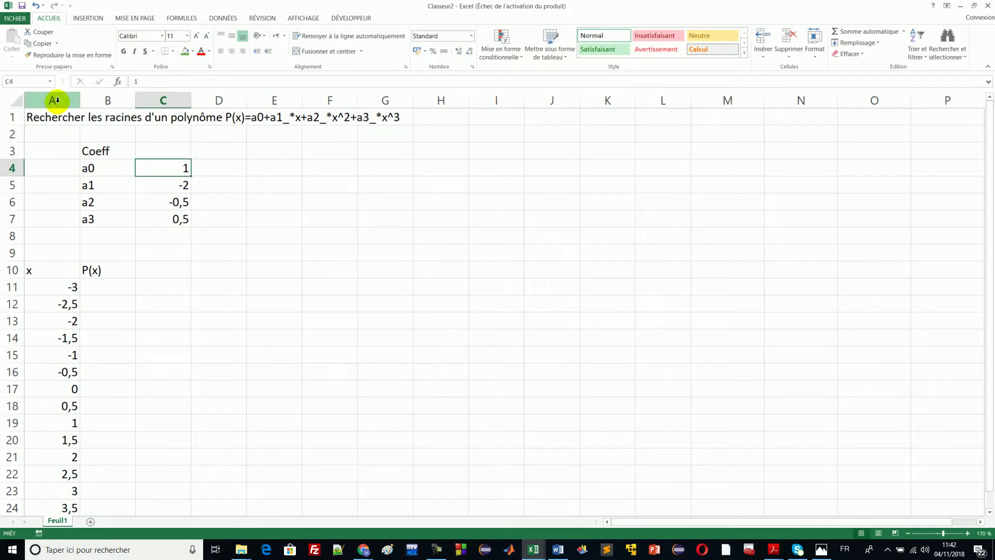
{"action": "left_click", "coordinate": [28, 82]}
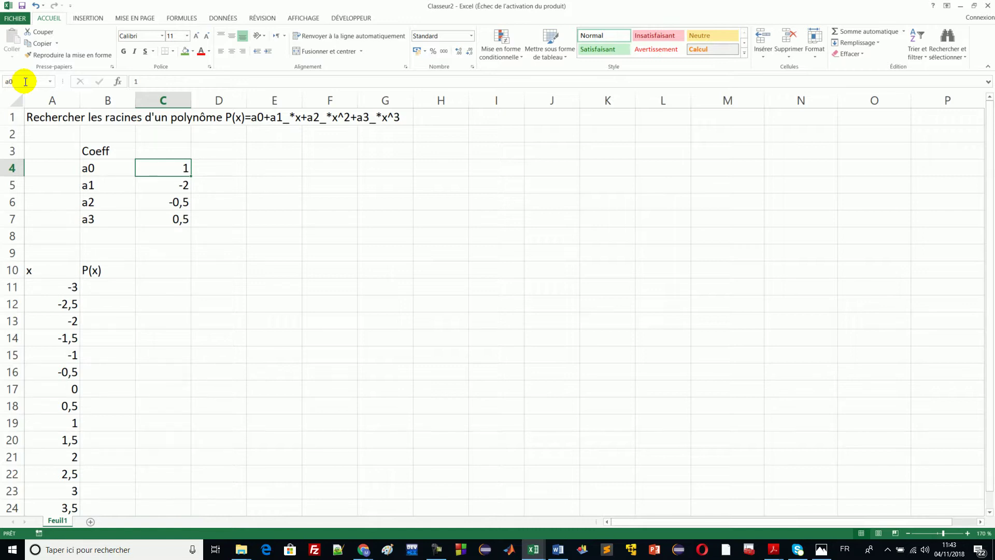
{"action": "left_click", "coordinate": [182, 187]}
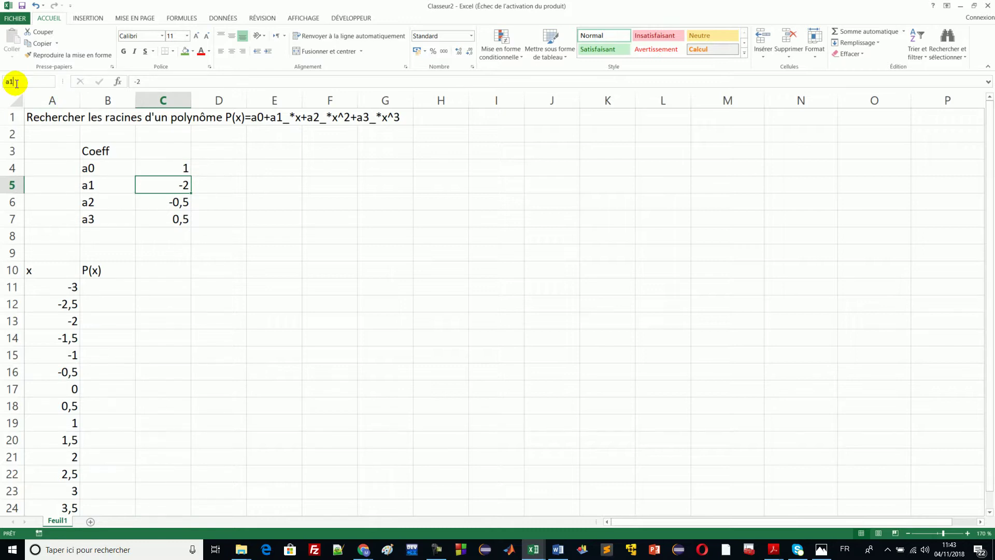
{"action": "left_click", "coordinate": [156, 201]}
{"action": "left_click", "coordinate": [21, 80]}
{"action": "type", "text": "a"}
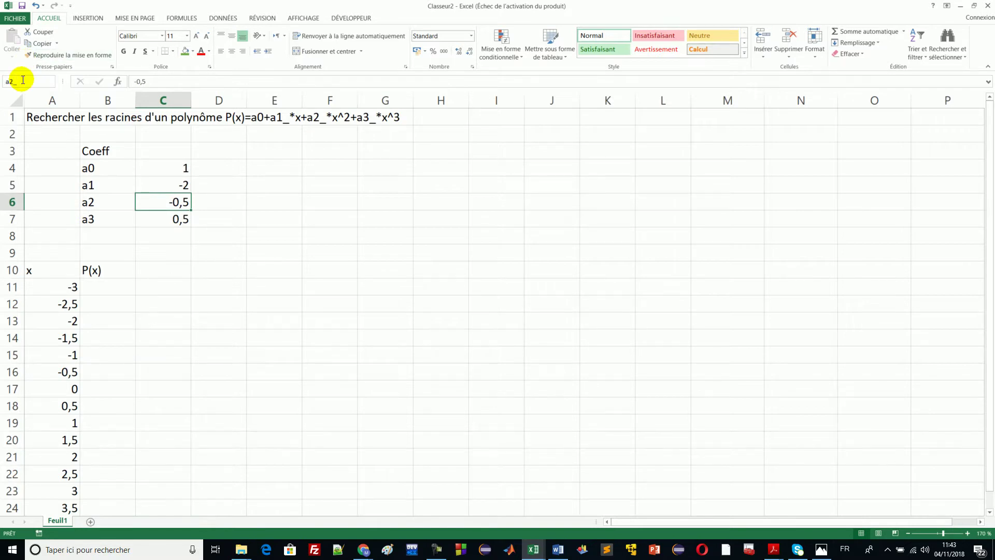
{"action": "type", "text": "2_"}
{"action": "key", "text": "Return"}
{"action": "left_click", "coordinate": [150, 217]}
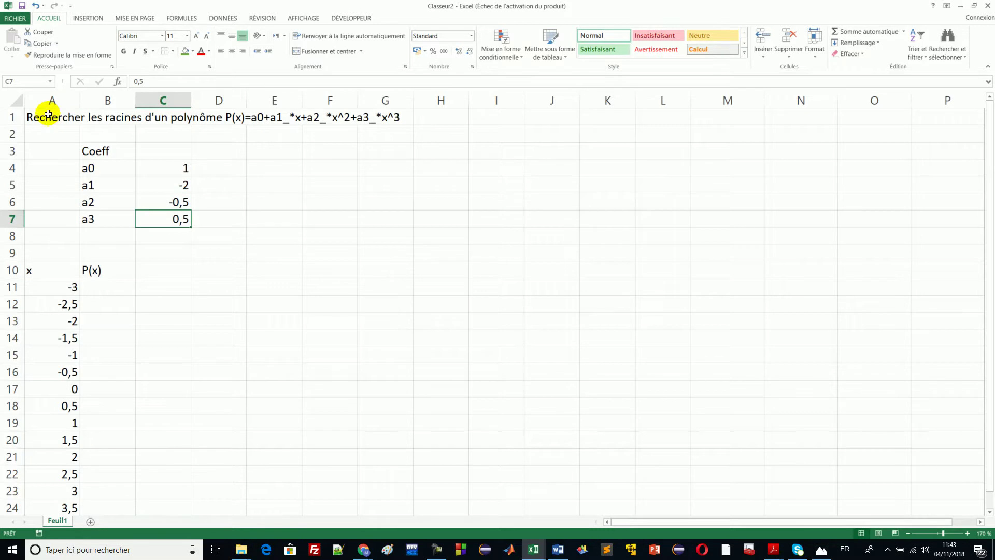
{"action": "left_click", "coordinate": [33, 83]}
{"action": "type", "text": "a3_"}
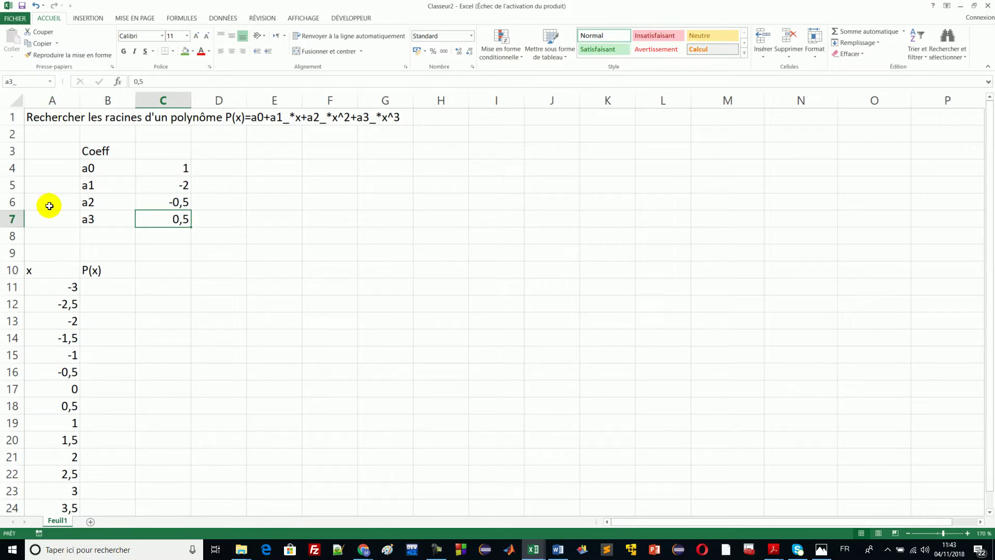
Assign the name x to the whole of column A.
{"action": "left_click", "coordinate": [56, 100]}
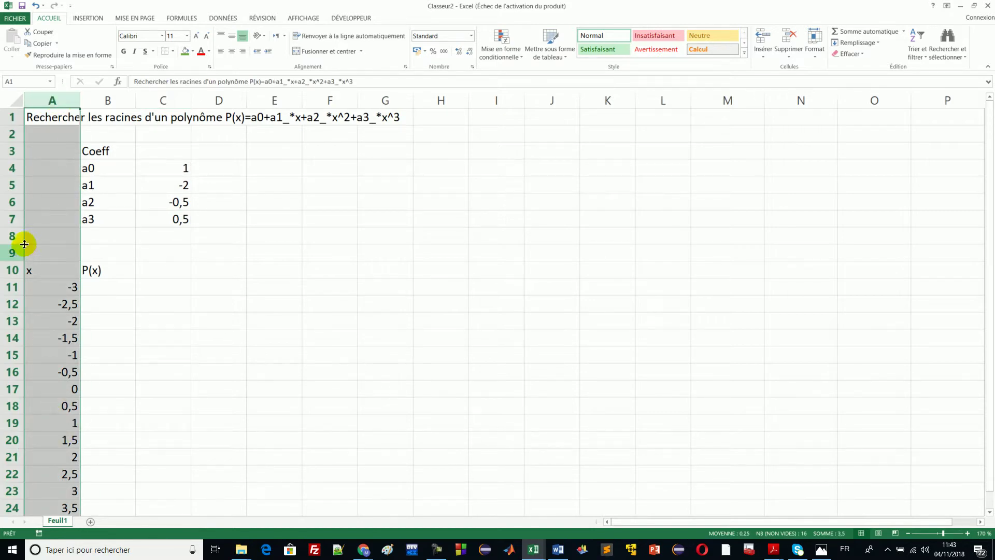
{"action": "left_click", "coordinate": [26, 83]}
{"action": "type", "text": "x"}
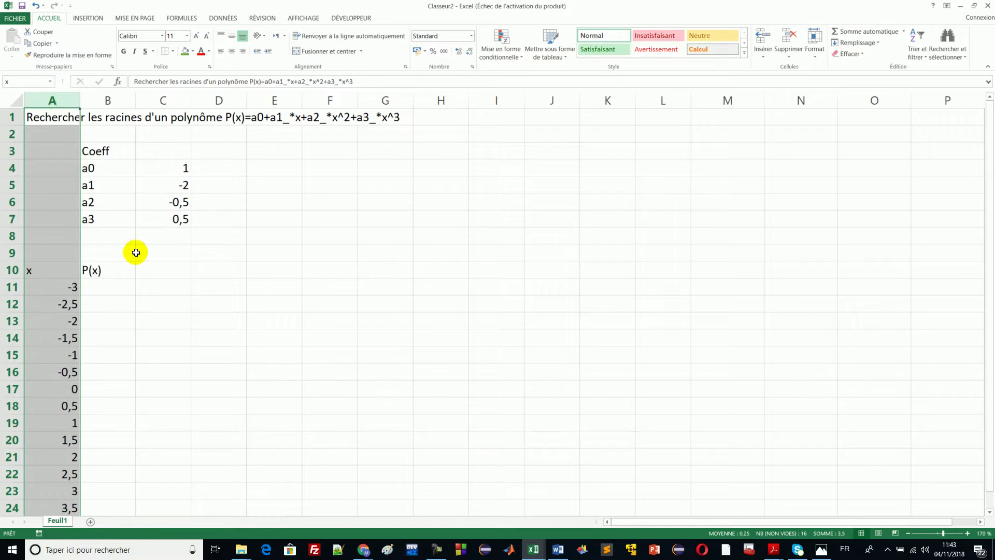
Copy the expression =a0+a1_*x+a2_*x^2+a3_*x^3 from the A1 title into B11 and fill it down to B24.
{"action": "left_click", "coordinate": [255, 117]}
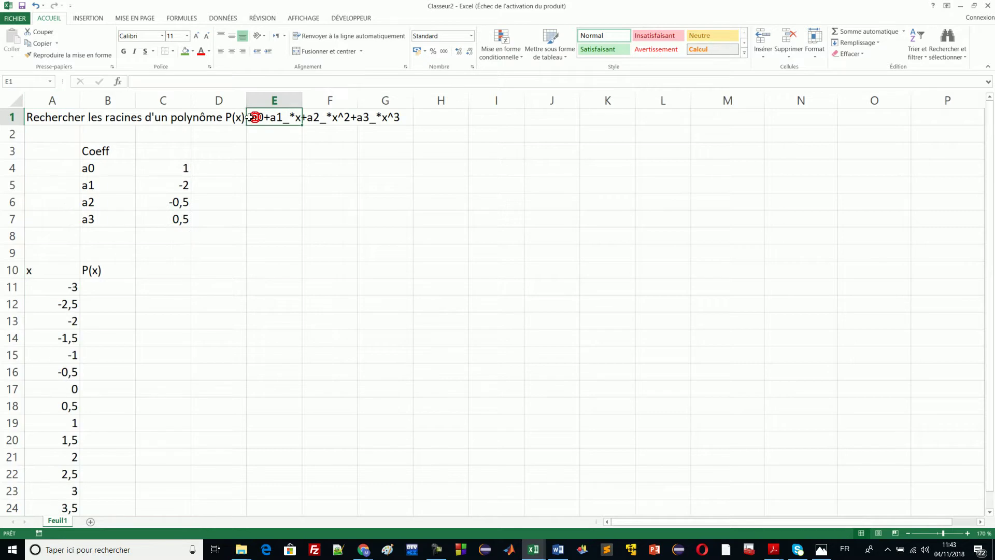
{"action": "left_click", "coordinate": [62, 119]}
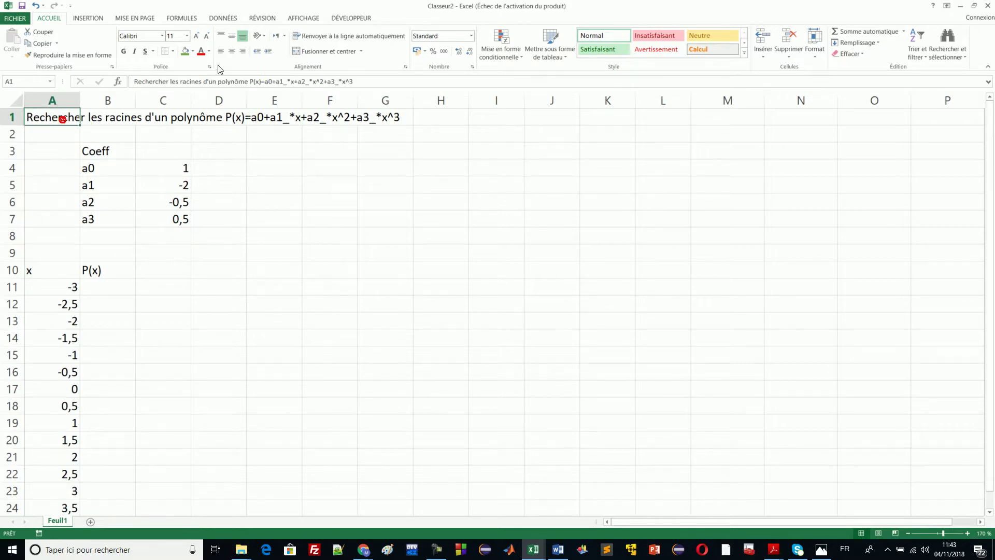
{"action": "left_click_drag", "start_coordinate": [261, 81], "coordinate": [353, 81]}
{"action": "key", "text": "ctrl+c"}
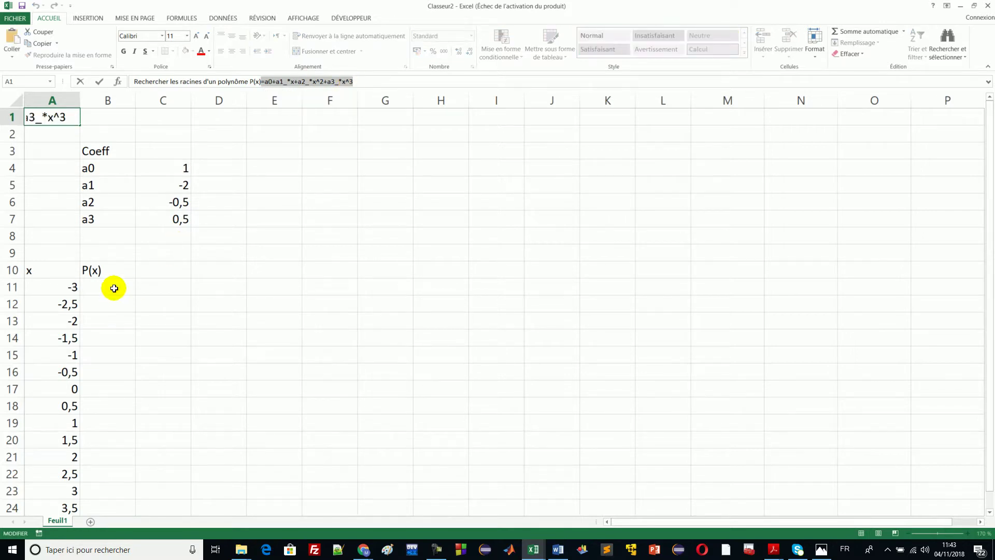
{"action": "left_click", "coordinate": [114, 288]}
{"action": "key", "text": "ctrl+v"}
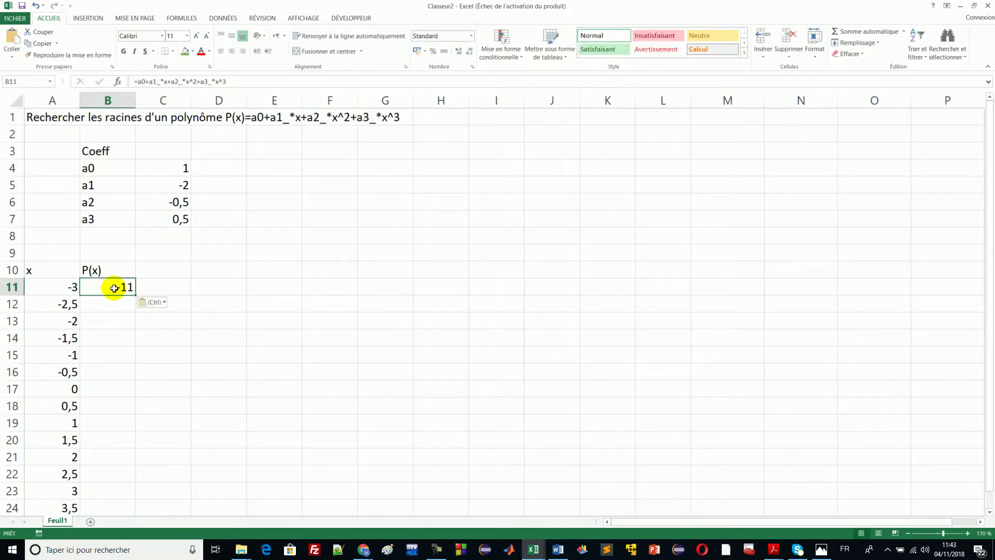
{"action": "key", "text": "Down"}
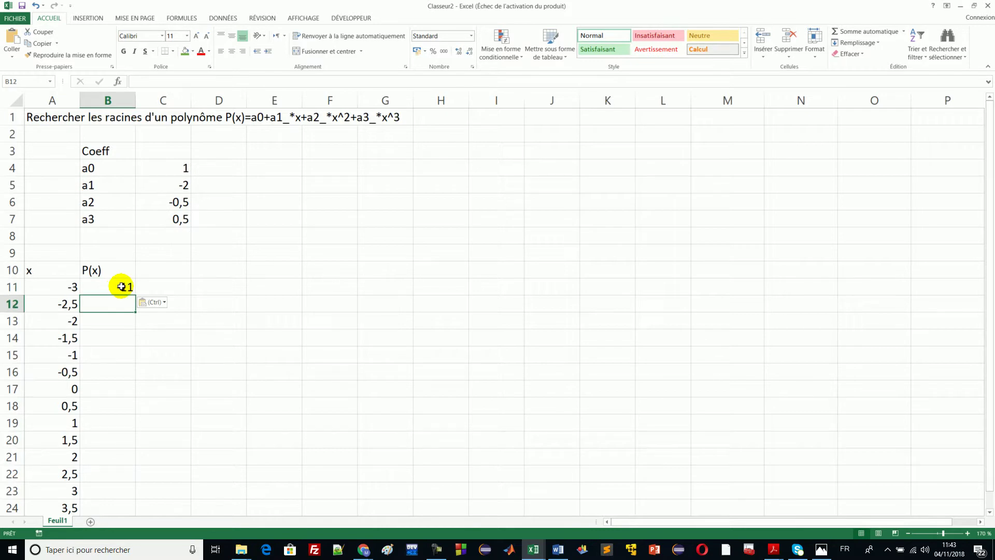
{"action": "left_click", "coordinate": [122, 287]}
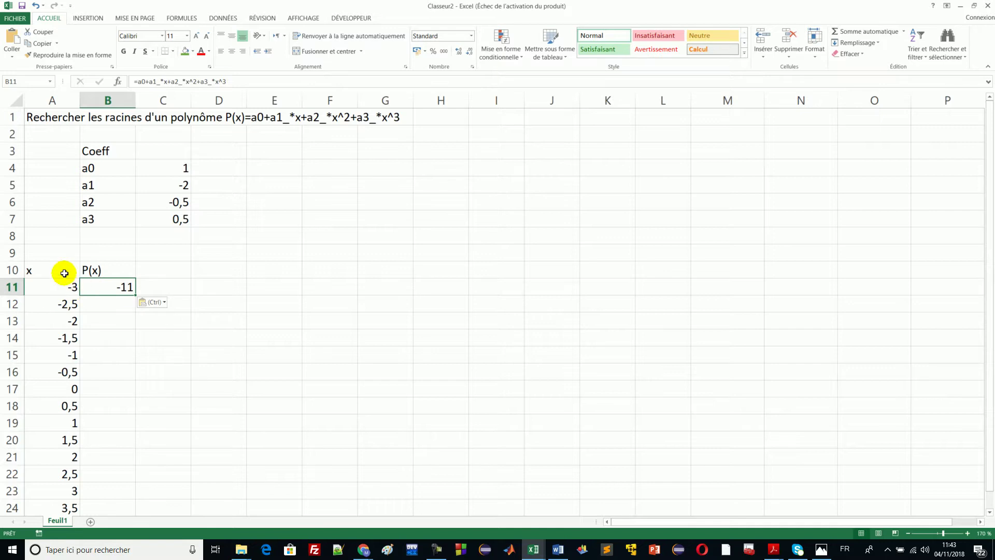
{"action": "double_click", "coordinate": [136, 294]}
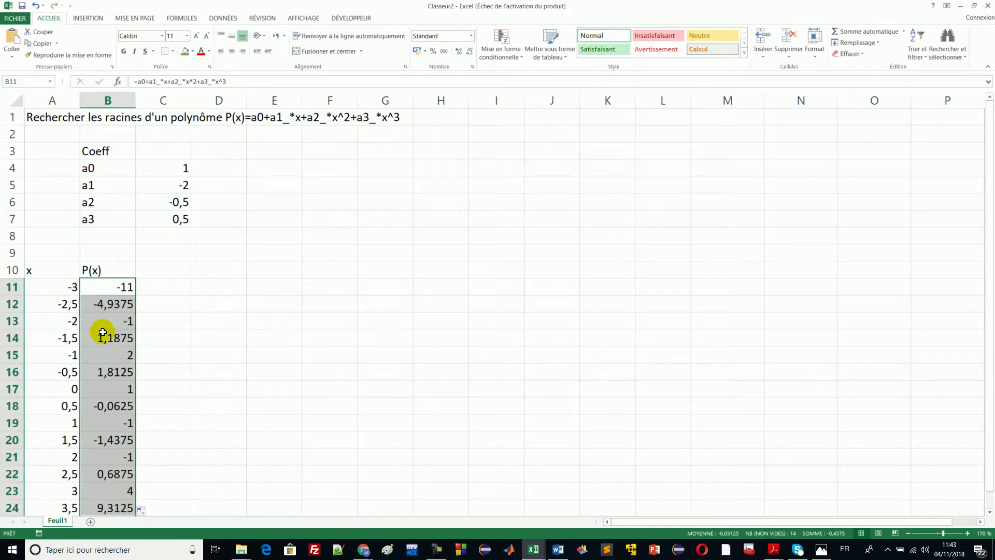
Plot A10:B24 as a scatter chart with smooth lines and no markers, placed beside the table and narrowed to span columns E to J.
{"action": "left_click_drag", "start_coordinate": [60, 270], "coordinate": [88, 507]}
{"action": "scroll", "coordinate": [88, 507], "scroll_direction": "down", "scroll_amount": 2}
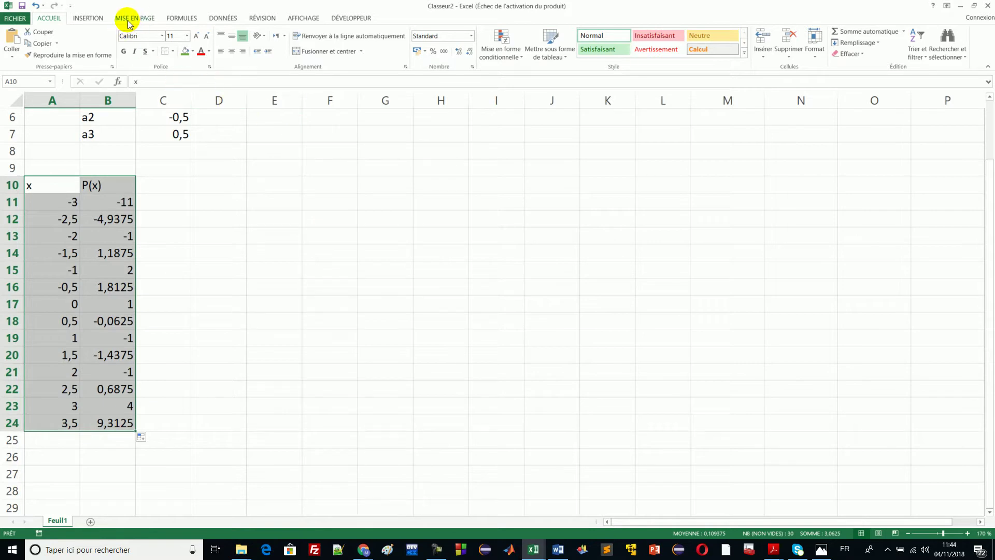
{"action": "left_click", "coordinate": [86, 18]}
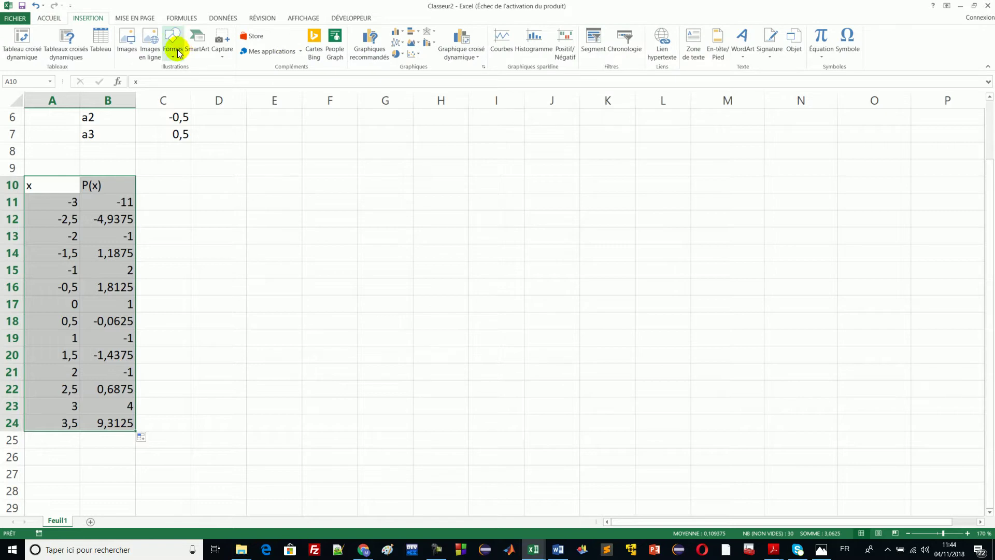
{"action": "left_click", "coordinate": [416, 54]}
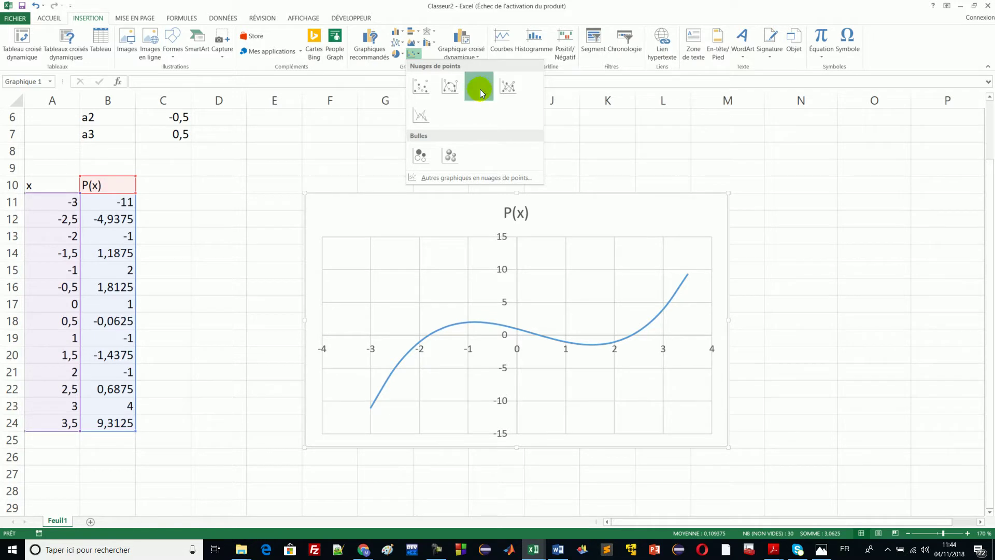
{"action": "left_click", "coordinate": [480, 92]}
{"action": "left_click_drag", "start_coordinate": [482, 196], "coordinate": [436, 166]}
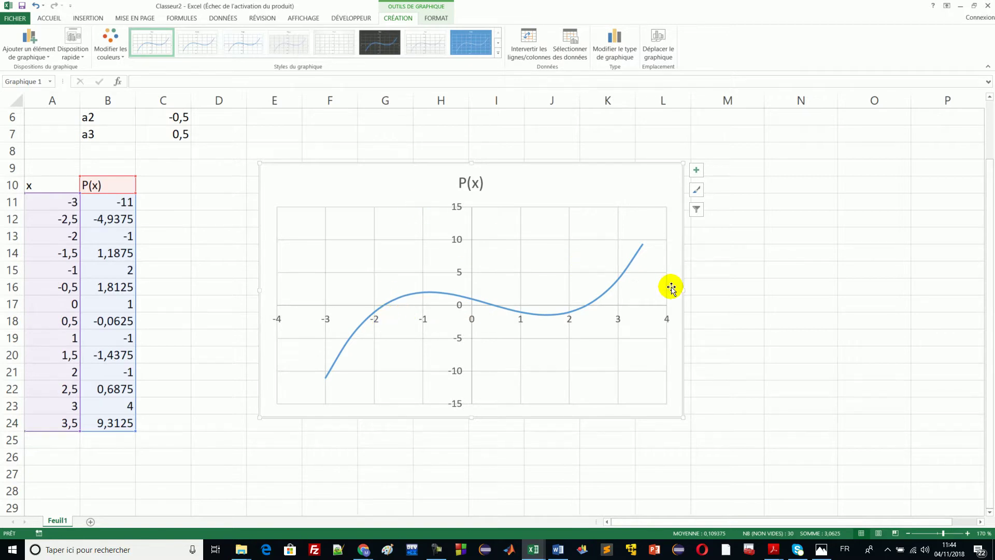
{"action": "left_click_drag", "start_coordinate": [680, 289], "coordinate": [551, 294]}
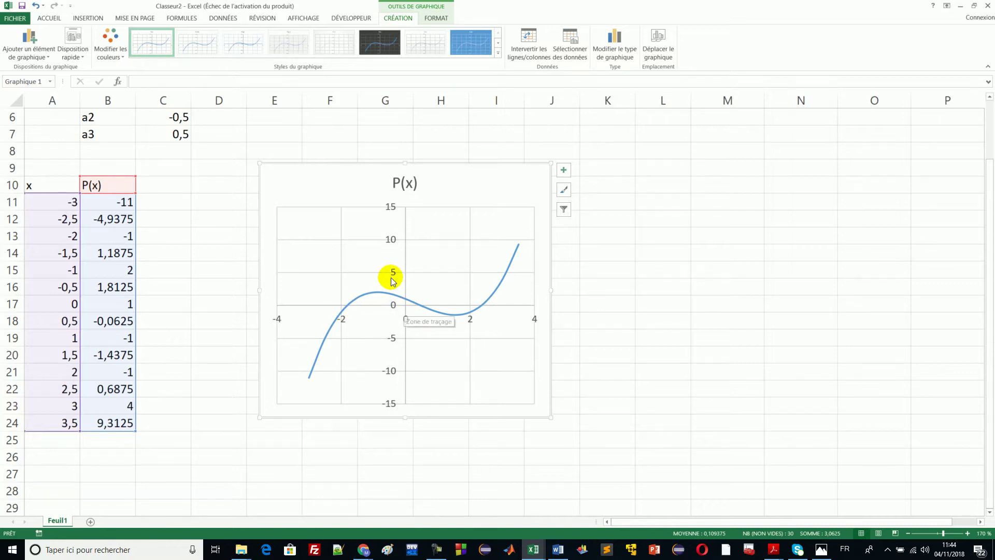
Set the major unit of the chart's horizontal axis to 1.
{"action": "double_click", "coordinate": [278, 321]}
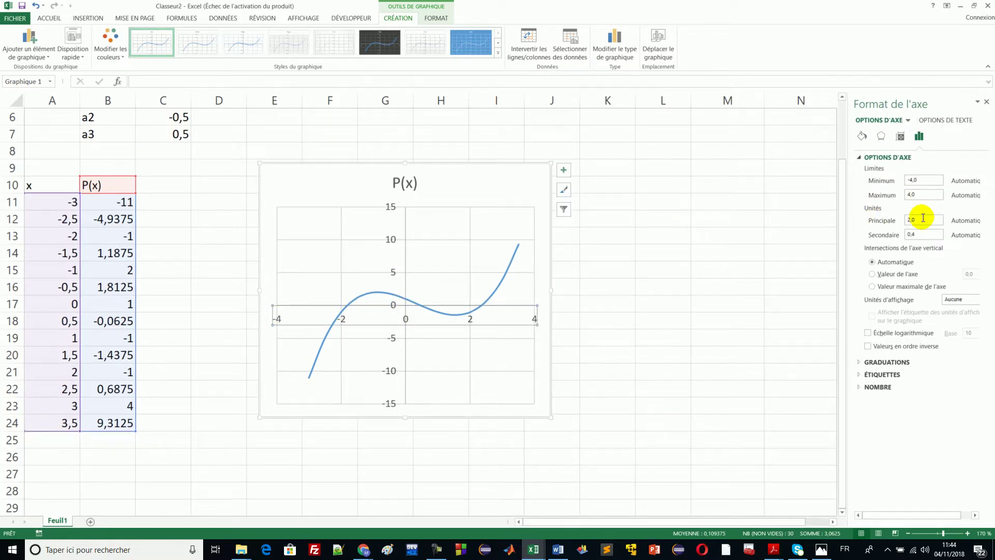
{"action": "double_click", "coordinate": [923, 218]}
{"action": "scroll", "coordinate": [842, 218], "scroll_direction": "up", "scroll_amount": 1}
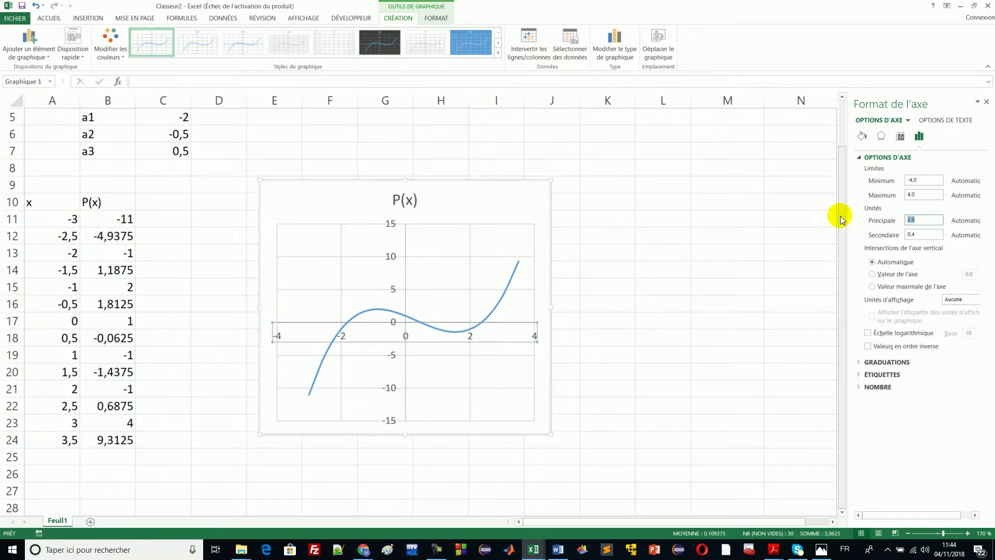
{"action": "type", "text": "1"}
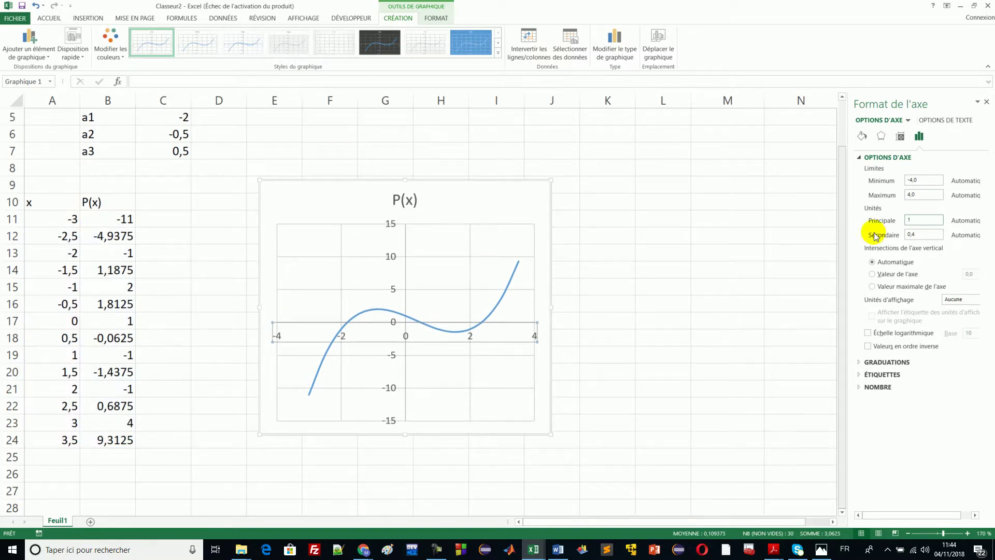
{"action": "key", "text": "Return"}
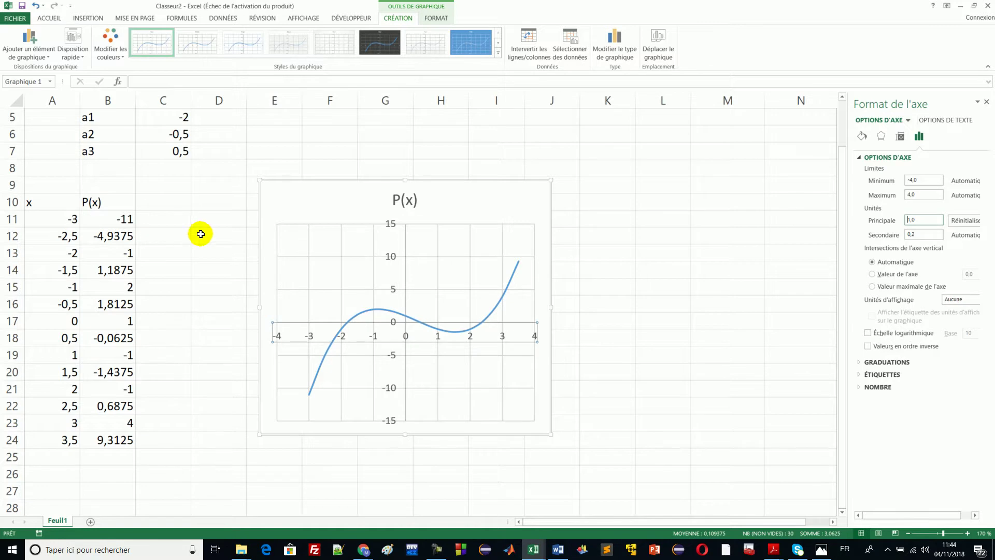
Label C10:E10 as Racine1, Racine2 and Racine3, moving the chart clear of these columns and extending it down to row 27.
{"action": "left_click", "coordinate": [175, 206]}
{"action": "type", "text": "Racine1"}
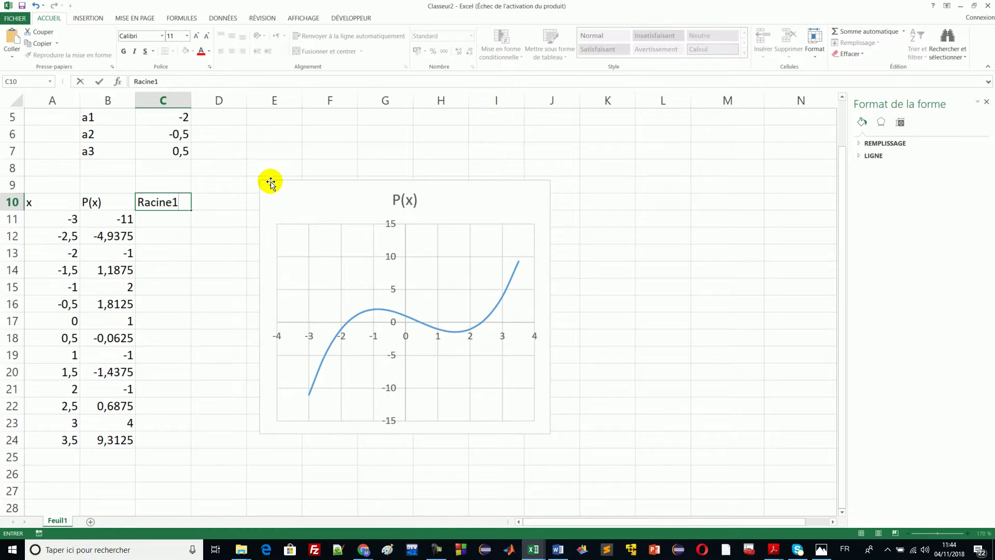
{"action": "left_click", "coordinate": [292, 182]}
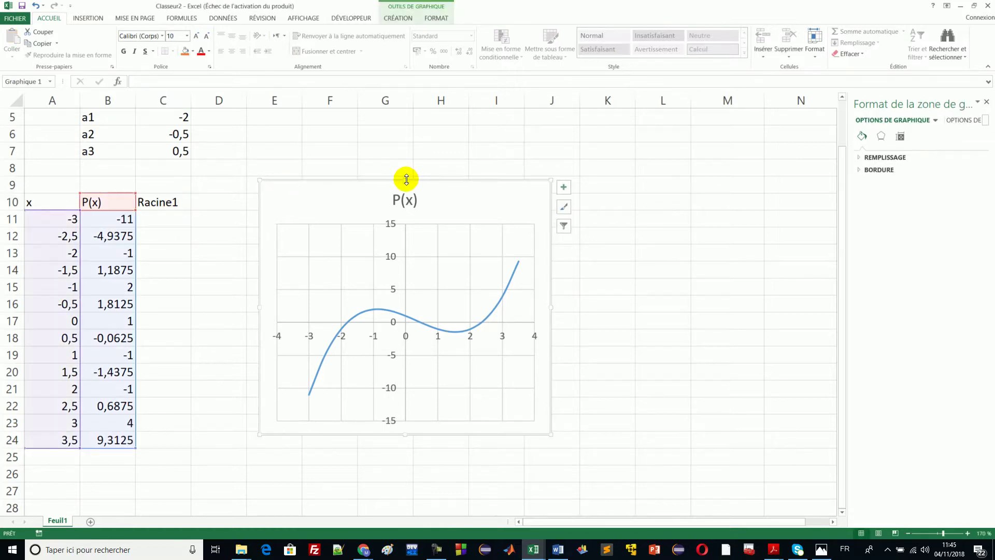
{"action": "left_click_drag", "start_coordinate": [406, 434], "coordinate": [397, 488]}
{"action": "left_click_drag", "start_coordinate": [381, 182], "coordinate": [489, 182]}
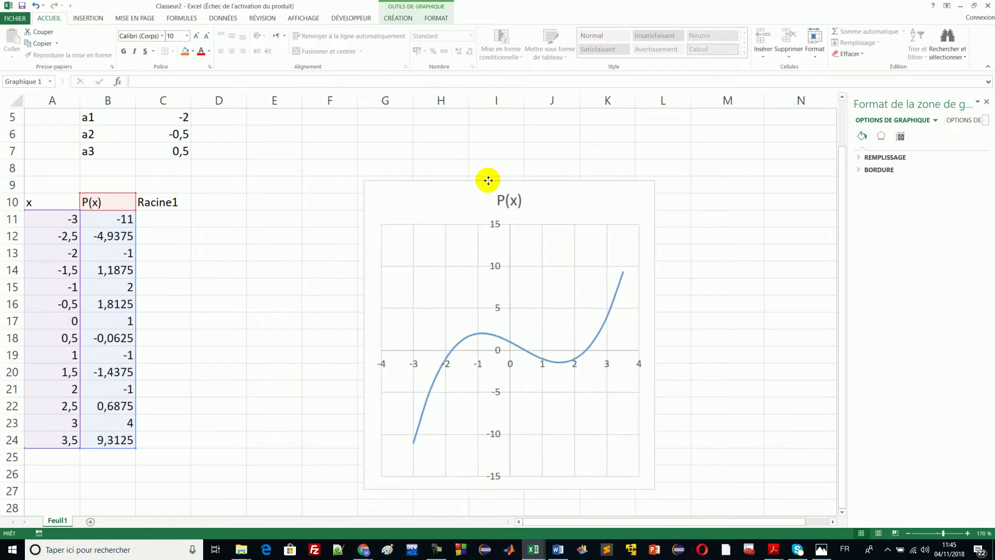
{"action": "left_click", "coordinate": [171, 202]}
{"action": "left_click_drag", "start_coordinate": [190, 209], "coordinate": [283, 207]}
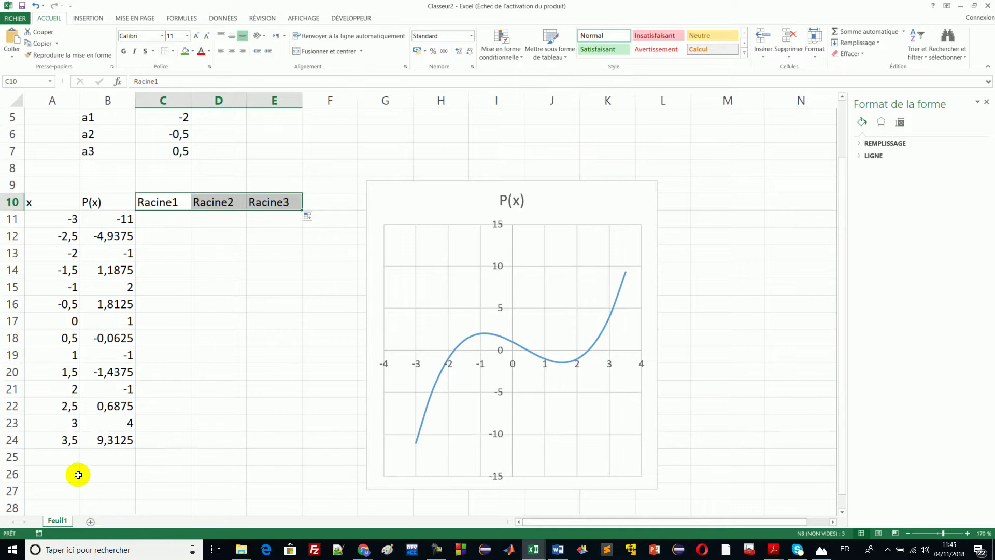
Enter -2 in A26 as the starting x value for the first root.
{"action": "left_click", "coordinate": [58, 474]}
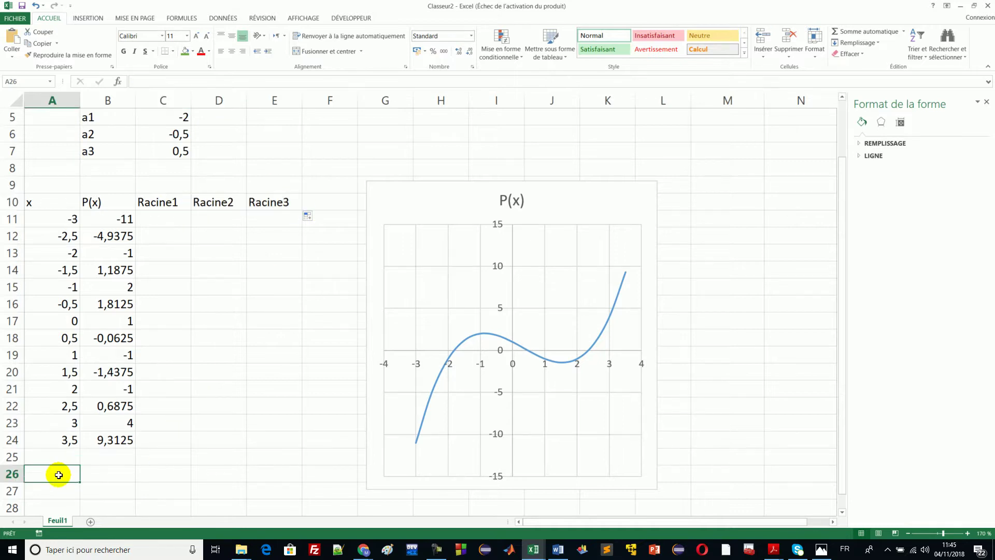
{"action": "left_click", "coordinate": [176, 475]}
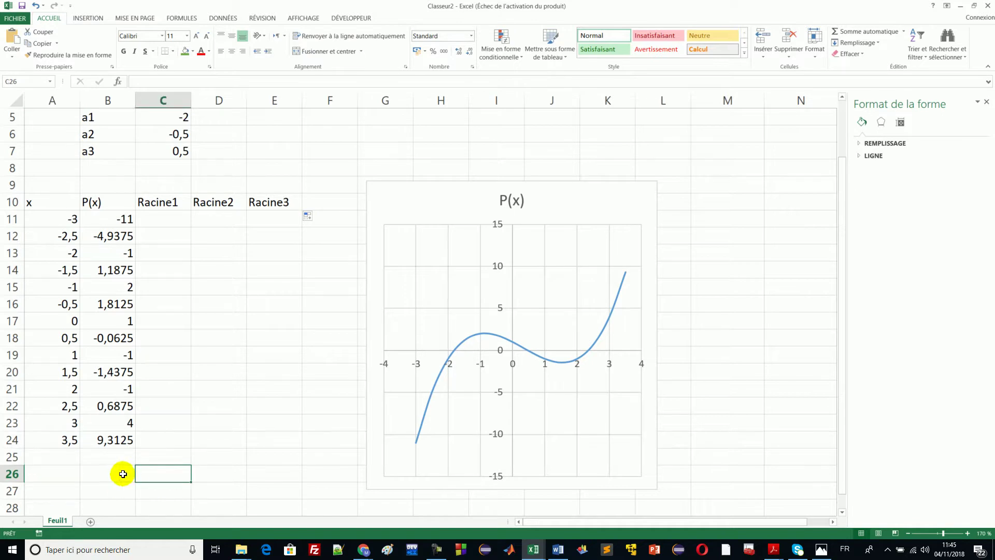
{"action": "left_click", "coordinate": [65, 472]}
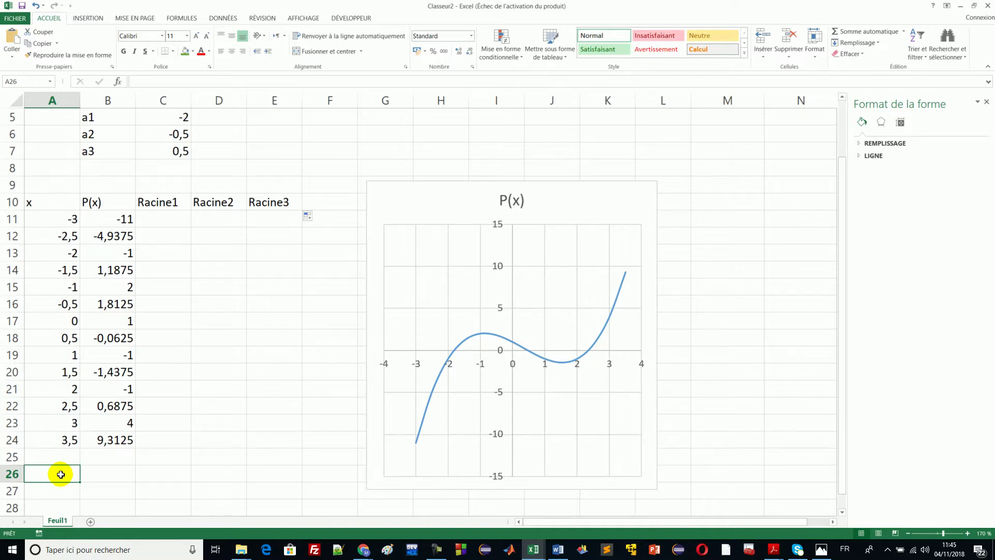
{"action": "type", "text": "-2"}
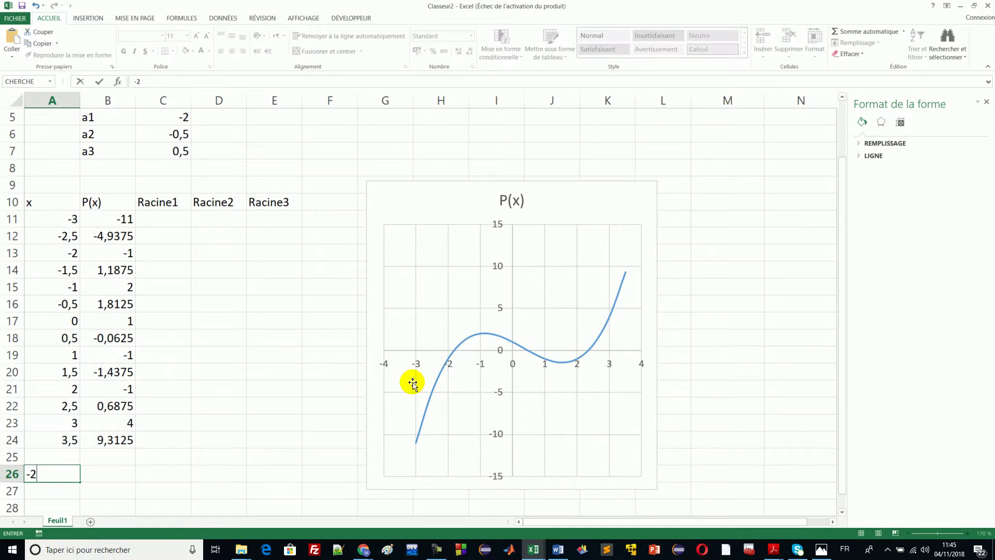
{"action": "left_click", "coordinate": [171, 474]}
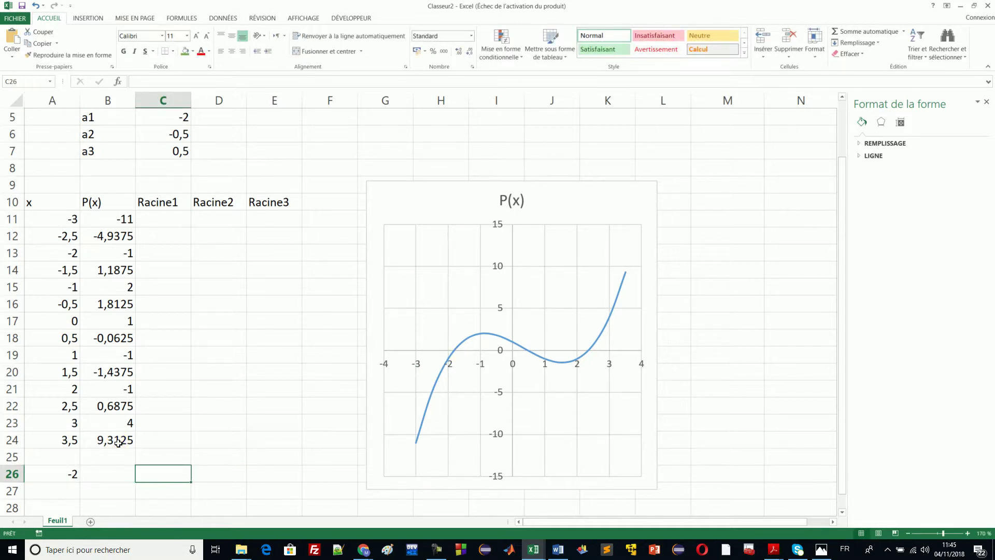
Copy the polynomial formula from B24 into C26, under Racine1, and inspect the references it uses.
{"action": "left_click", "coordinate": [118, 443]}
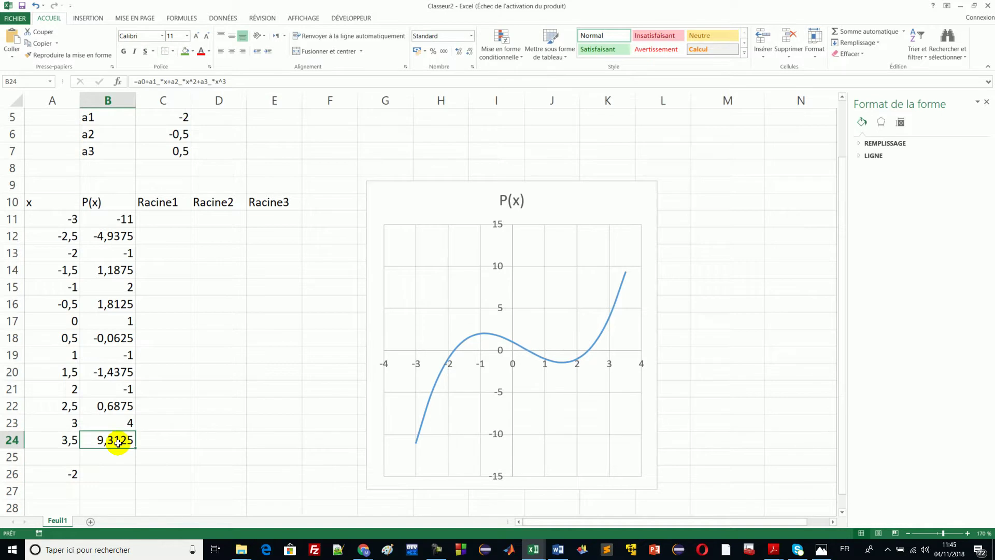
{"action": "key", "text": "ctrl+c"}
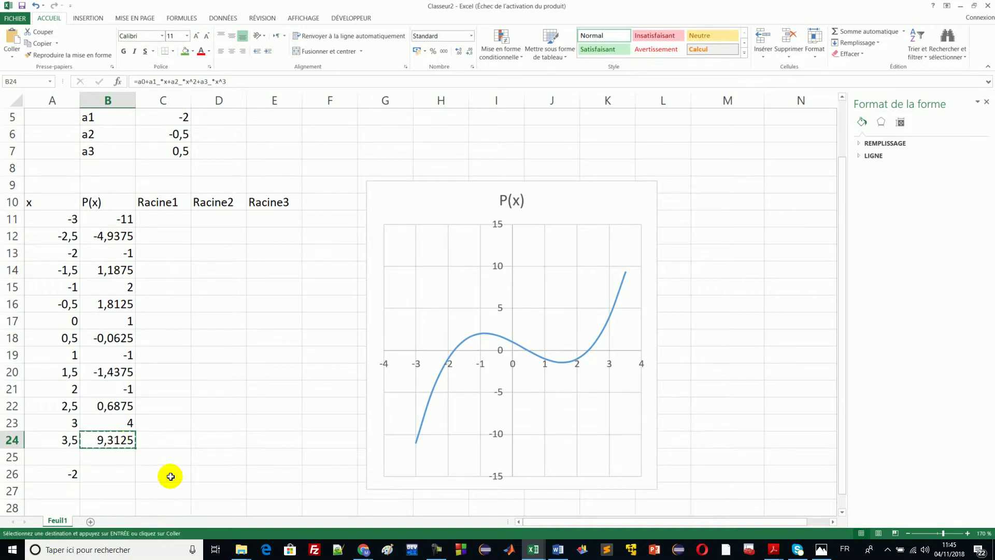
{"action": "left_click", "coordinate": [173, 475]}
{"action": "key", "text": "ctrl+v"}
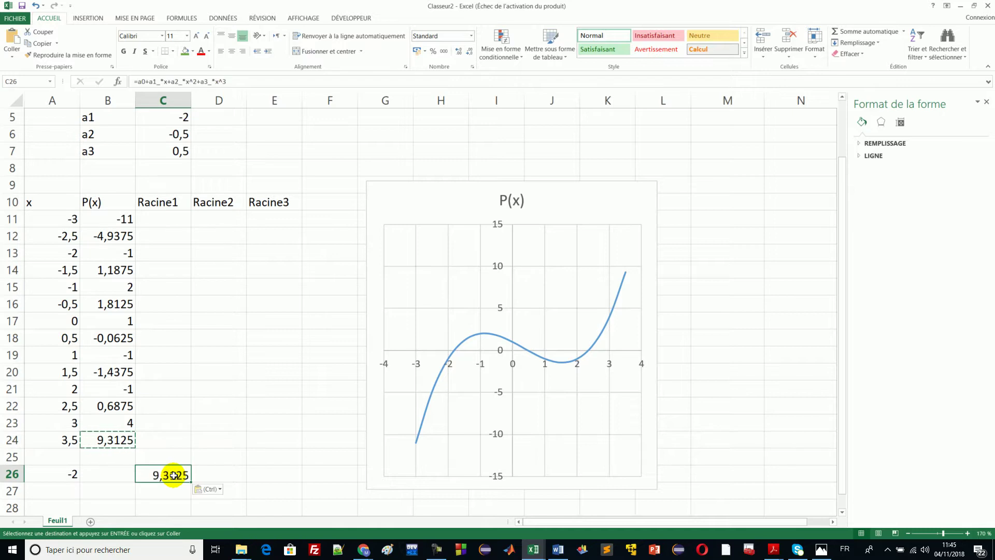
{"action": "left_click", "coordinate": [62, 477]}
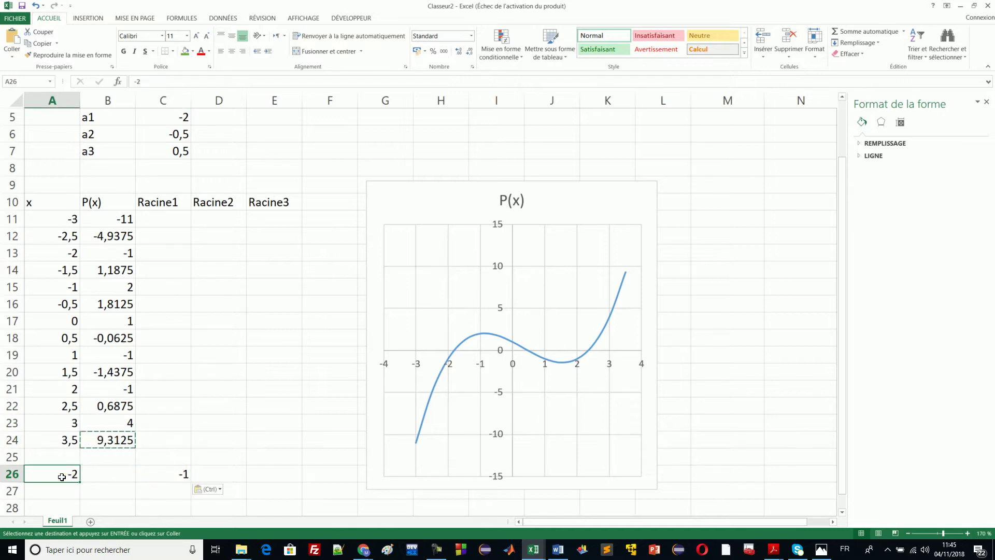
{"action": "left_click", "coordinate": [176, 475]}
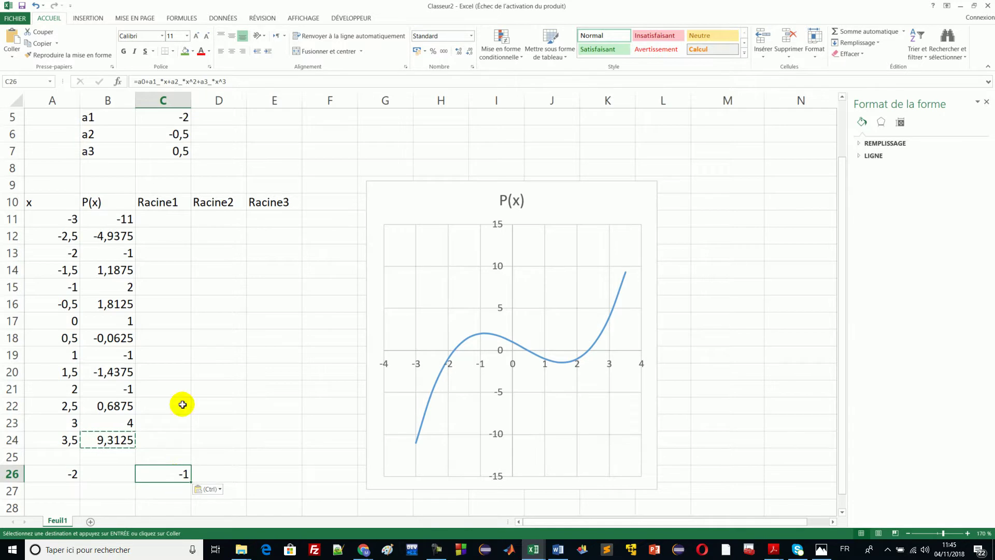
{"action": "double_click", "coordinate": [176, 476]}
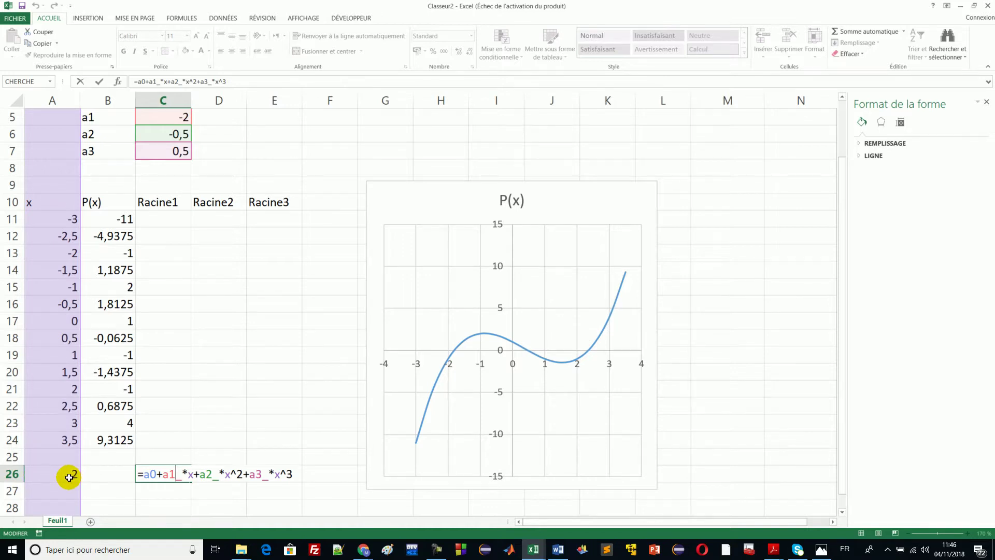
{"action": "key", "text": "Return"}
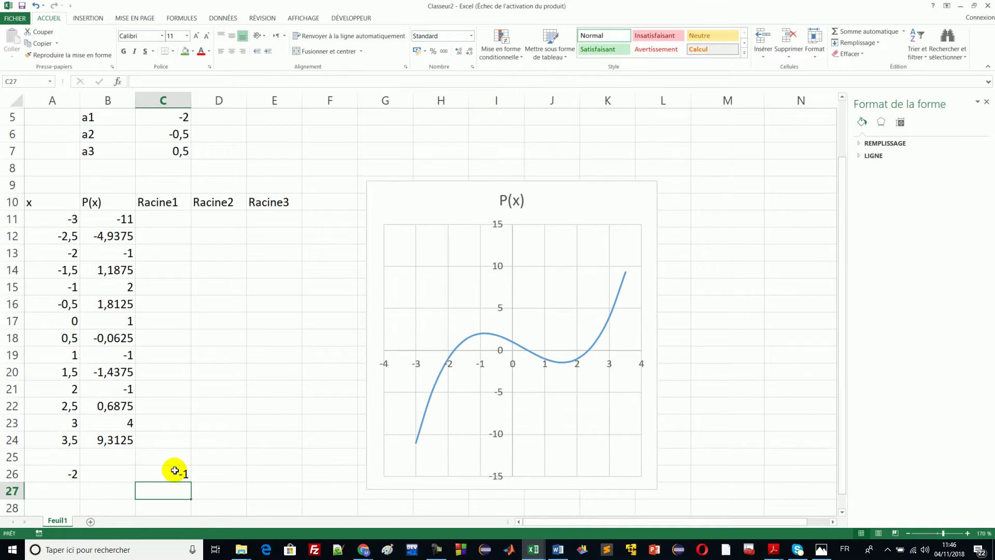
{"action": "left_click", "coordinate": [175, 473]}
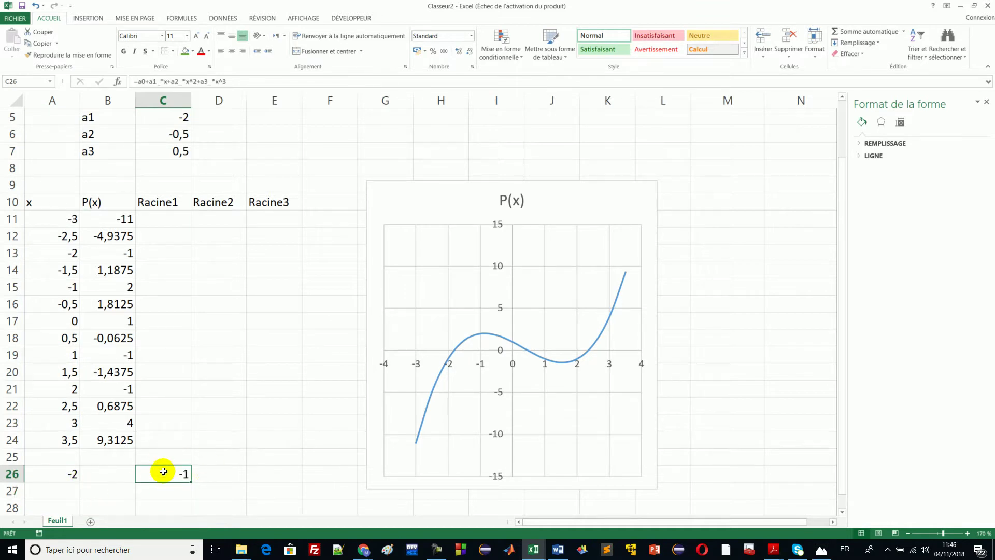
Enter 0 in A27 as the second starting value and copy the polynomial formula from C26 into D27, under Racine2.
{"action": "left_click", "coordinate": [66, 493]}
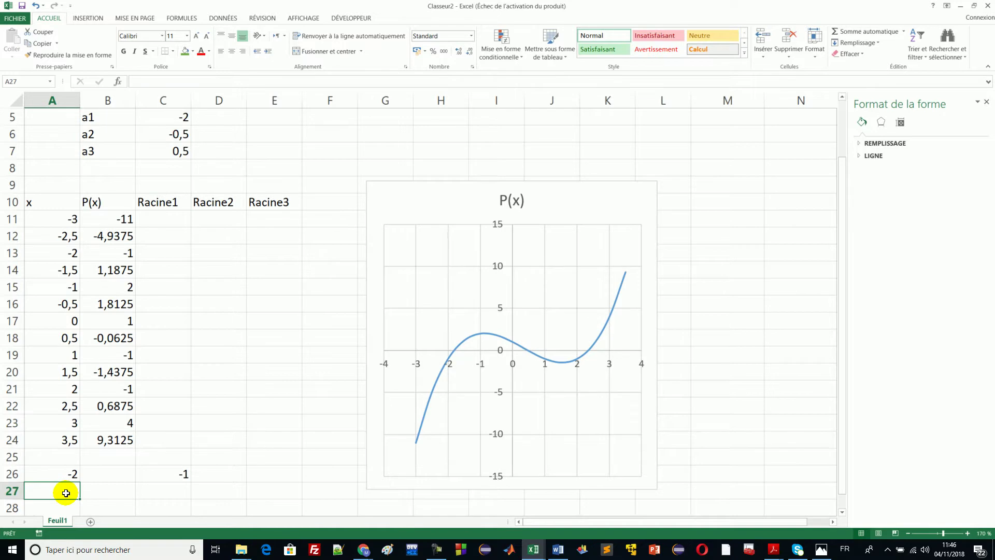
{"action": "type", "text": "0"}
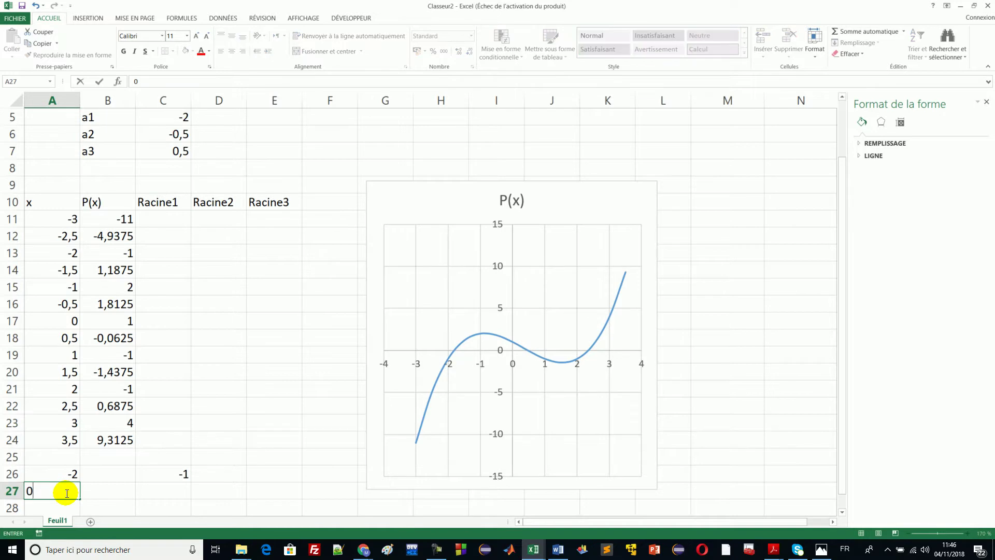
{"action": "left_click", "coordinate": [219, 489]}
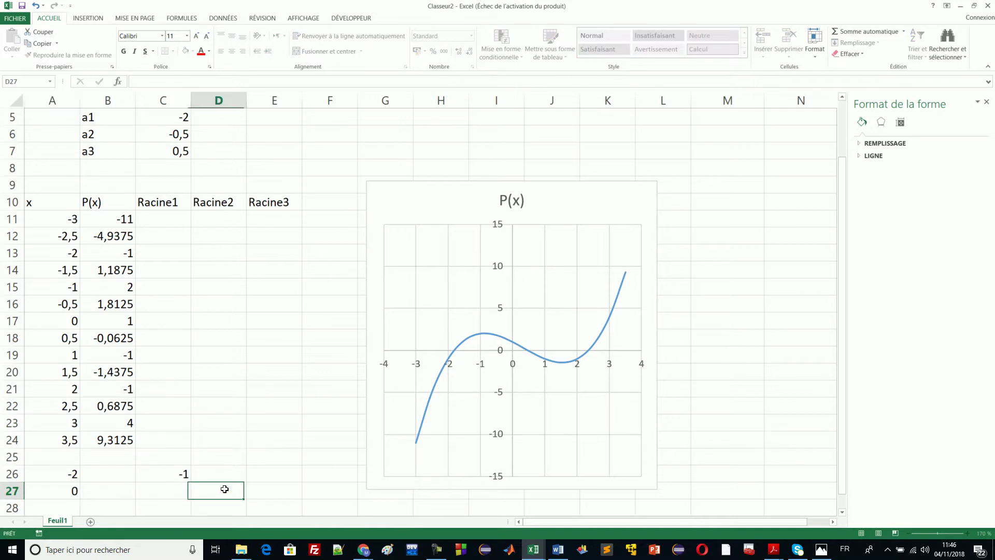
{"action": "left_click", "coordinate": [179, 475]}
{"action": "key", "text": "ctrl+c"}
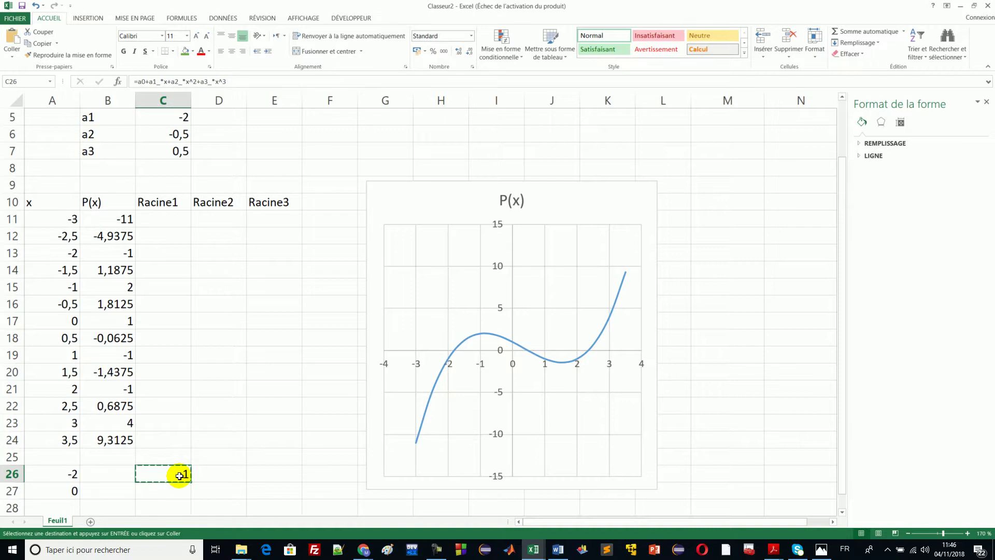
{"action": "left_click", "coordinate": [211, 491]}
{"action": "key", "text": "ctrl+v"}
{"action": "key", "text": "Escape"}
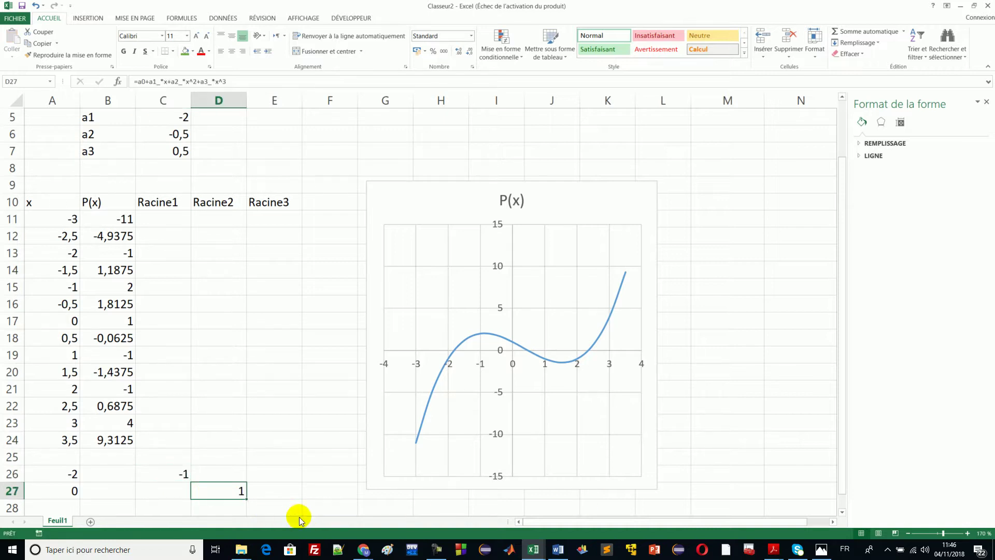
Enter 2 in A28 as the third starting value and copy the polynomial formula from D27 into E28, under Racine3.
{"action": "left_click", "coordinate": [276, 510]}
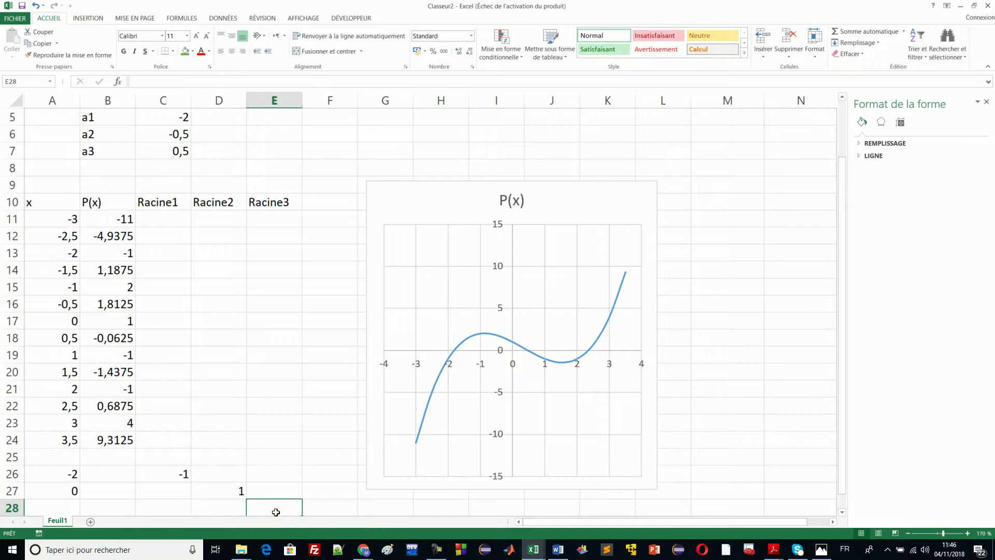
{"action": "left_click", "coordinate": [80, 509]}
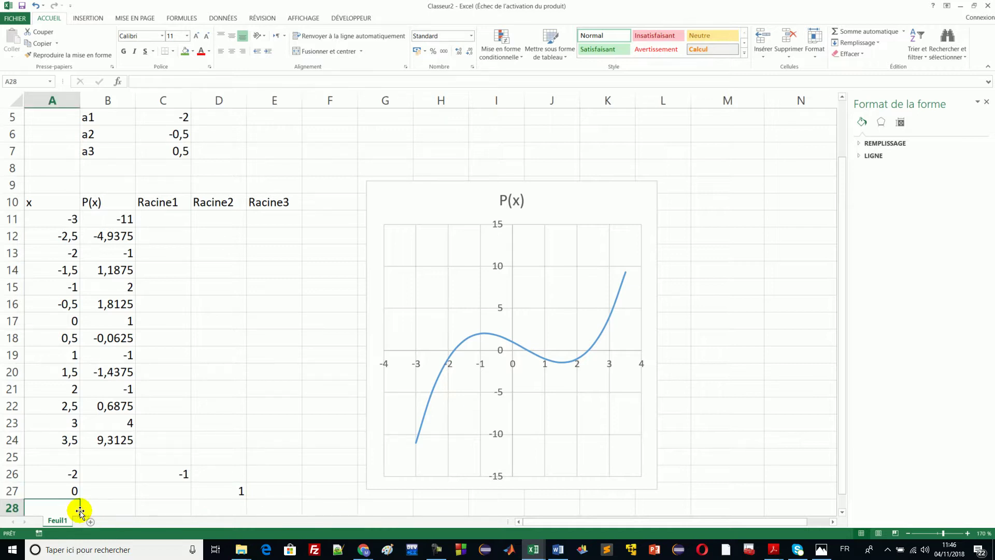
{"action": "type", "text": "2"}
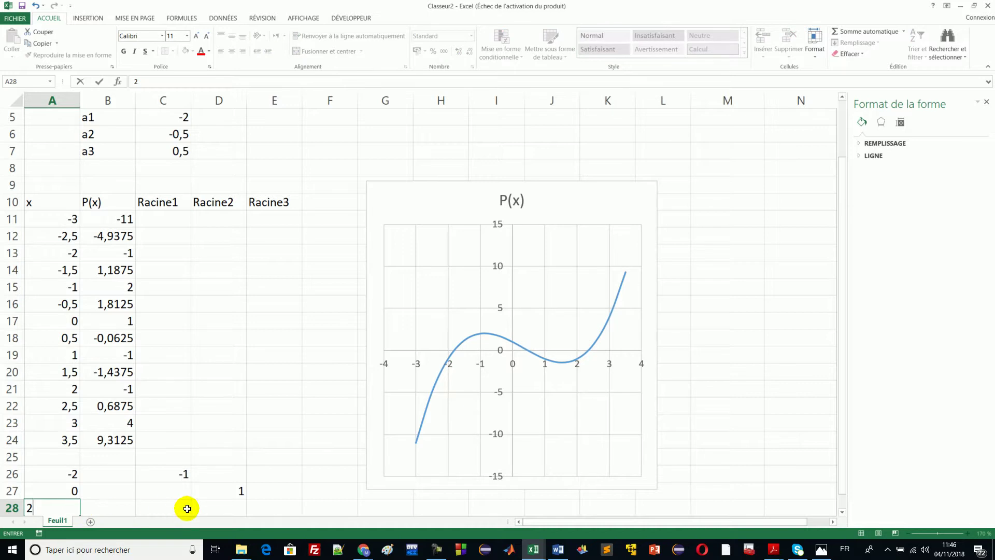
{"action": "left_click", "coordinate": [261, 510]}
{"action": "left_click", "coordinate": [230, 495]}
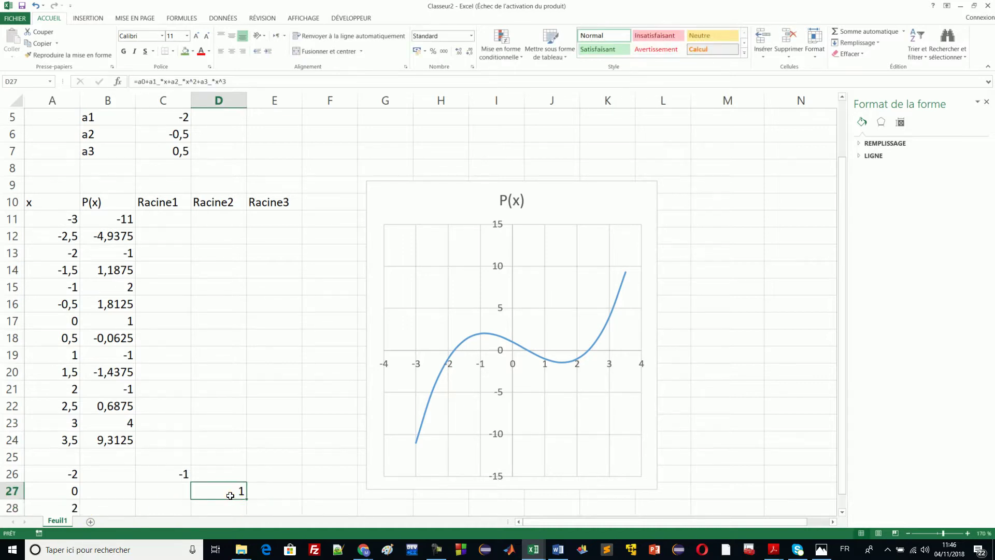
{"action": "key", "text": "ctrl+c"}
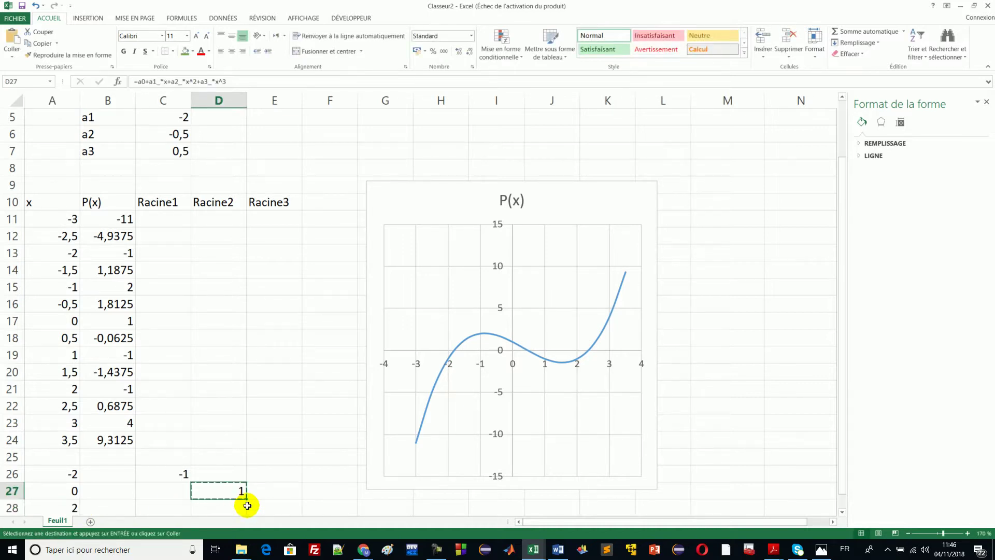
{"action": "left_click", "coordinate": [283, 510]}
{"action": "key", "text": "ctrl+v"}
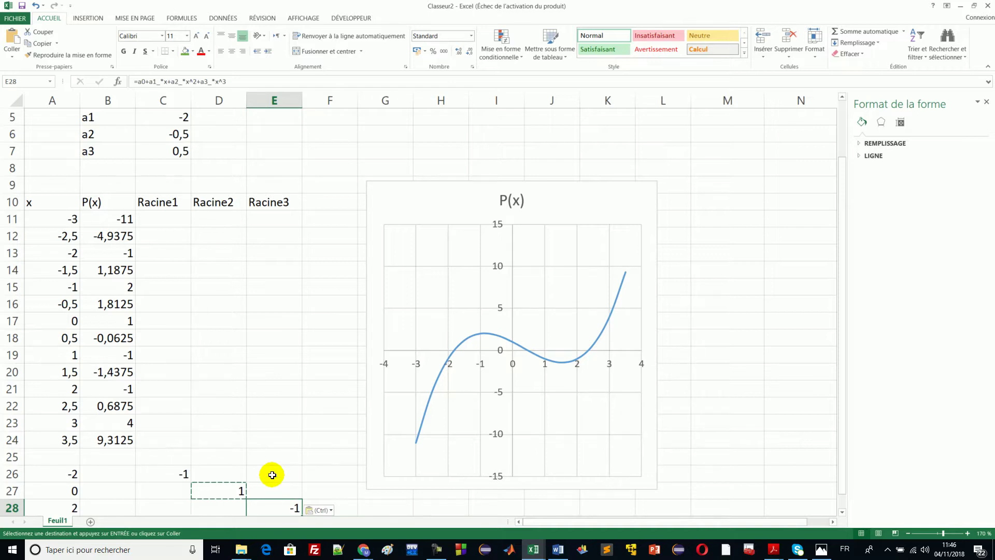
Find the first root by running Goal Seek on C26 with target value 0, changing A26, and keep the solution.
{"action": "left_click", "coordinate": [181, 474]}
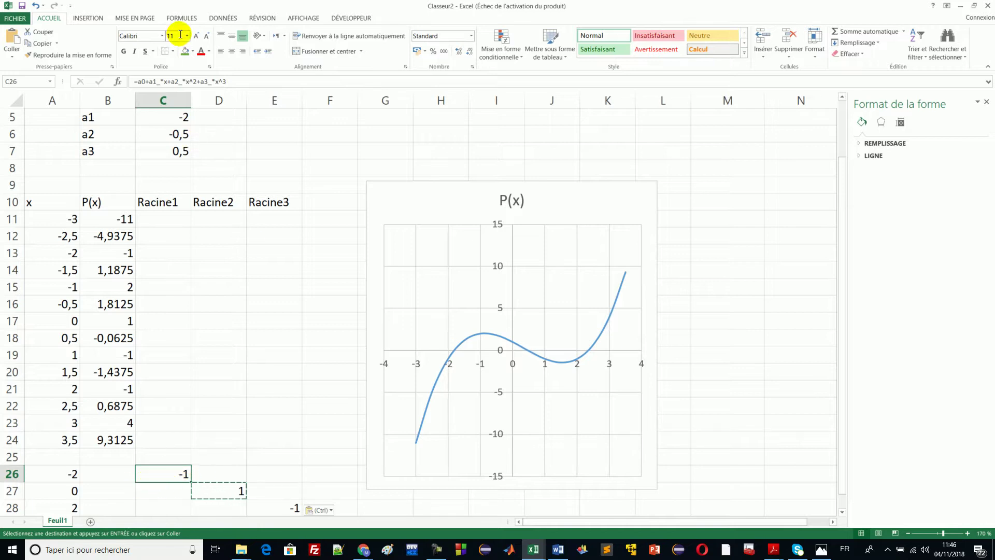
{"action": "left_click", "coordinate": [222, 19]}
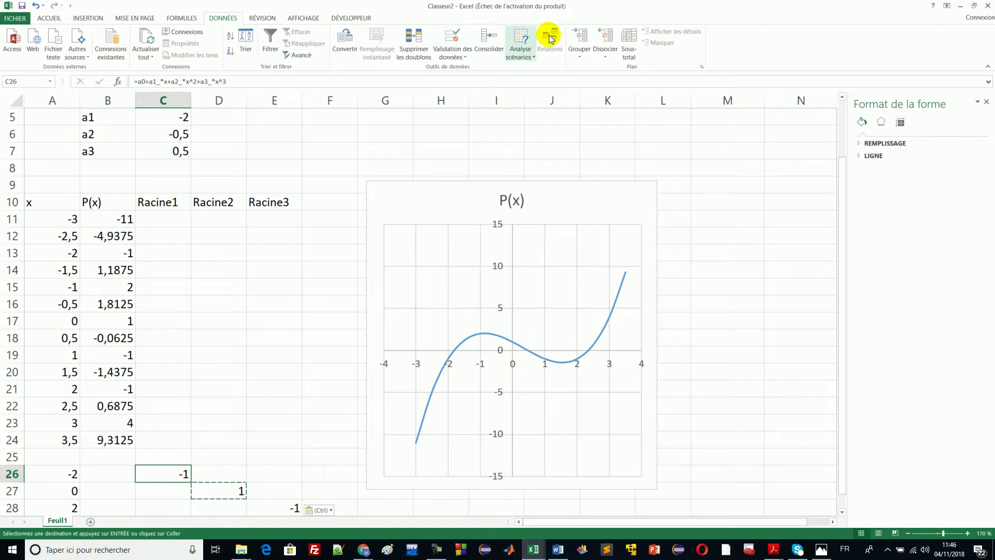
{"action": "left_click", "coordinate": [529, 55]}
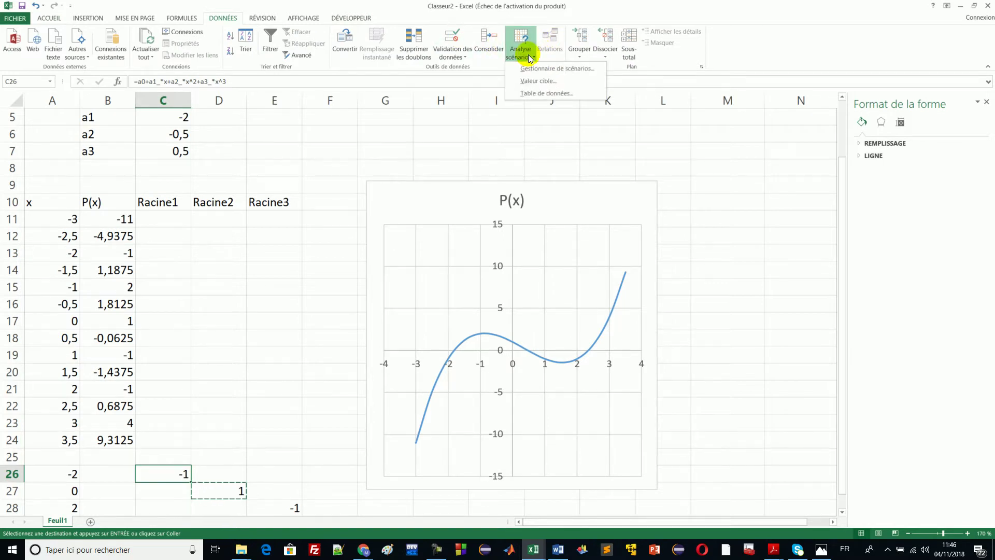
{"action": "left_click", "coordinate": [544, 83]}
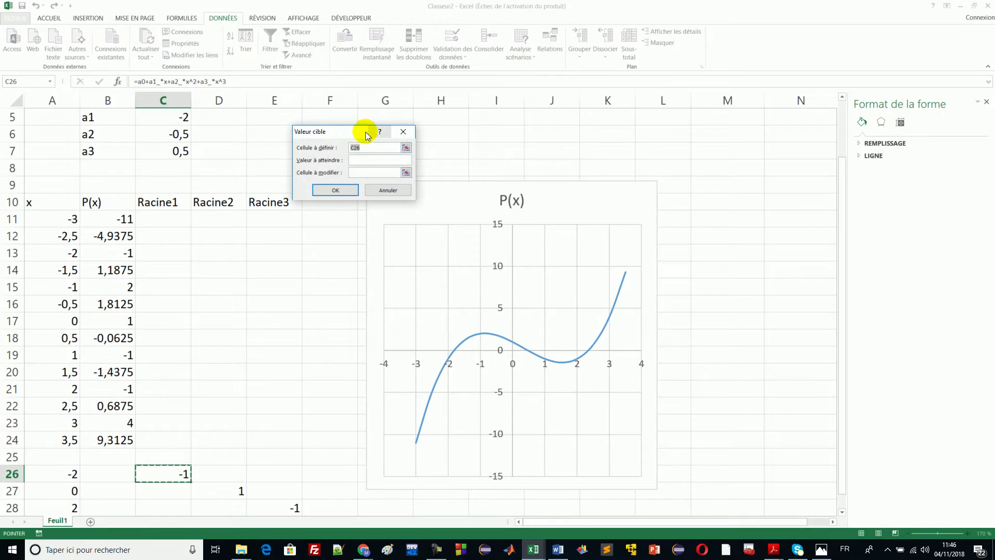
{"action": "left_click_drag", "start_coordinate": [362, 135], "coordinate": [303, 294]}
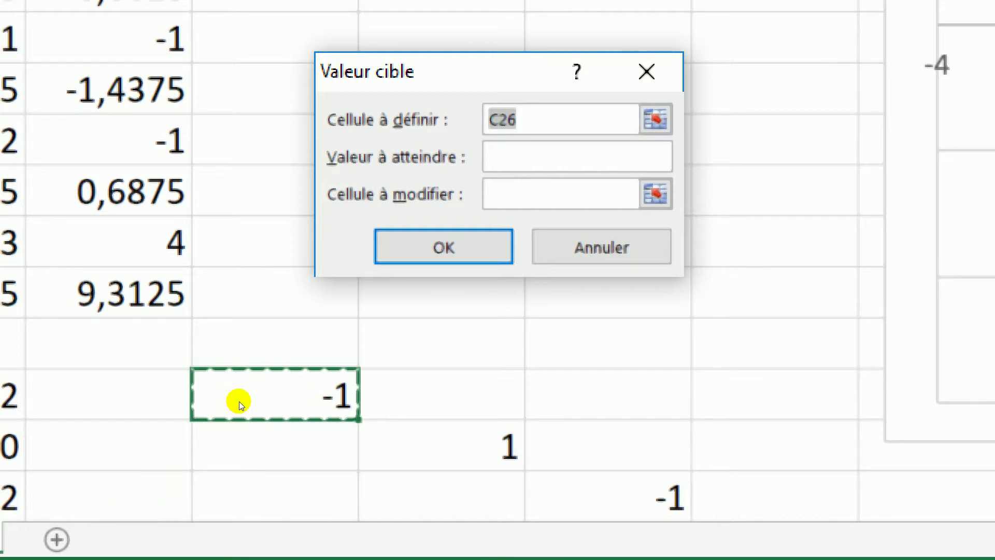
{"action": "key", "text": "Tab"}
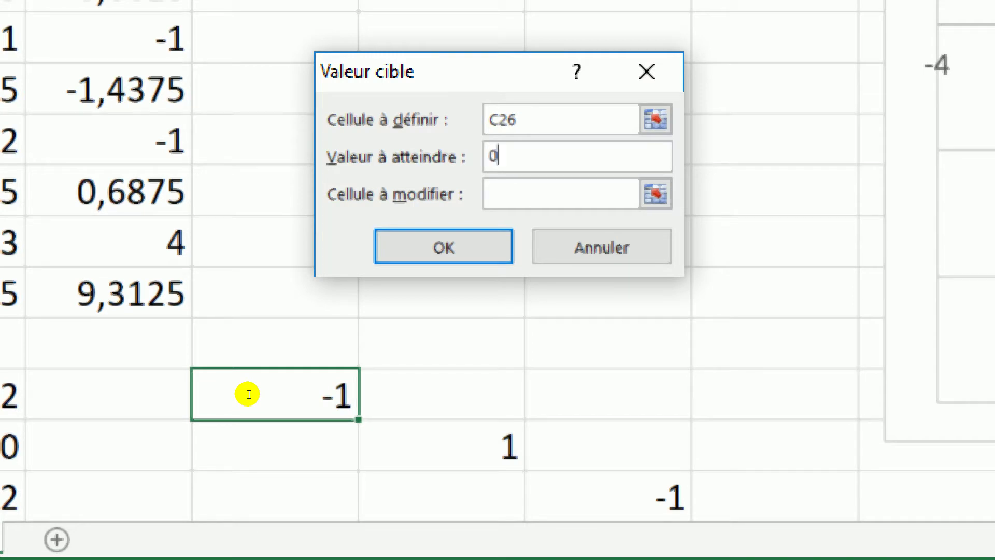
{"action": "left_click", "coordinate": [241, 410]}
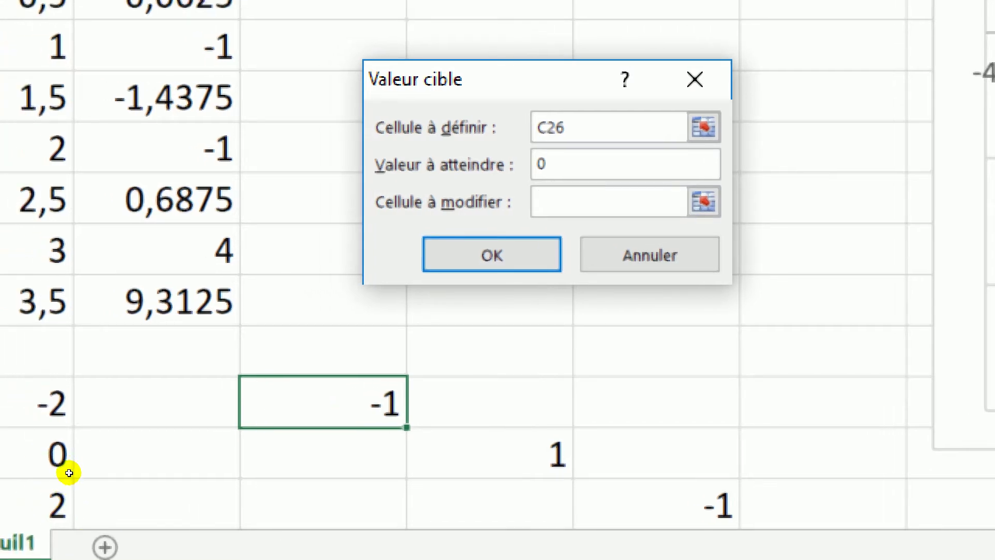
{"action": "left_click", "coordinate": [69, 472]}
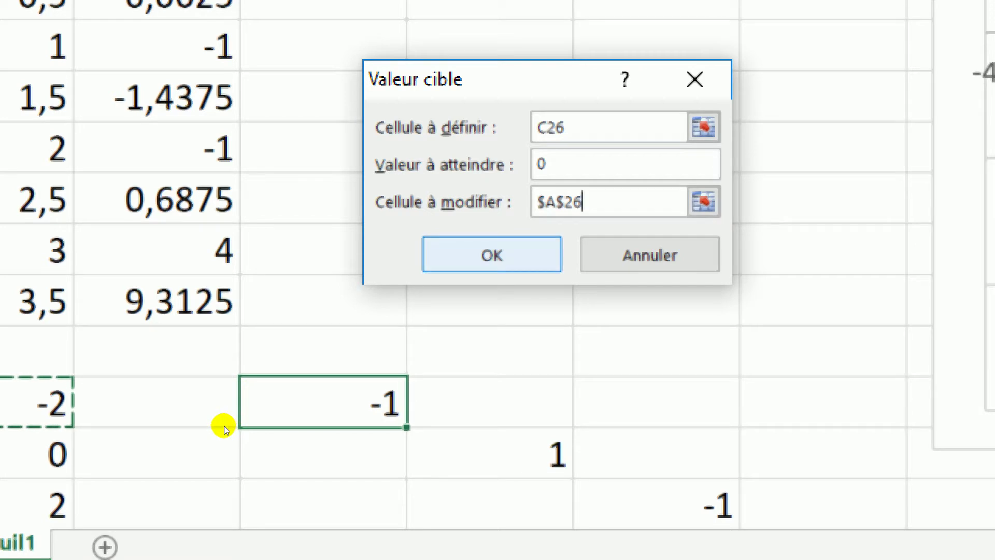
{"action": "key", "text": "Return"}
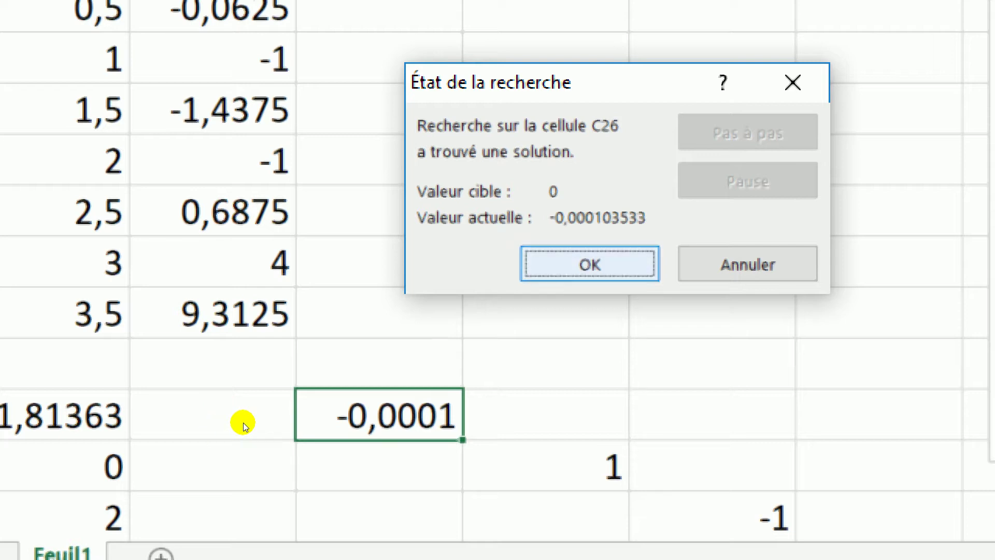
{"action": "key", "text": "Return"}
{"action": "scroll", "coordinate": [211, 340], "scroll_direction": "up", "scroll_amount": 4}
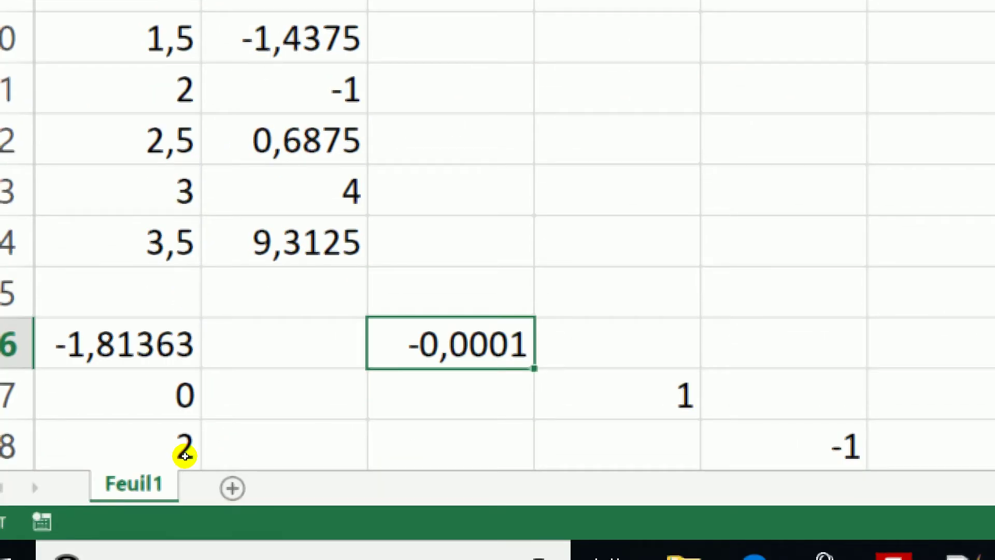
{"action": "key", "text": "super"}
{"action": "key", "text": "super"}
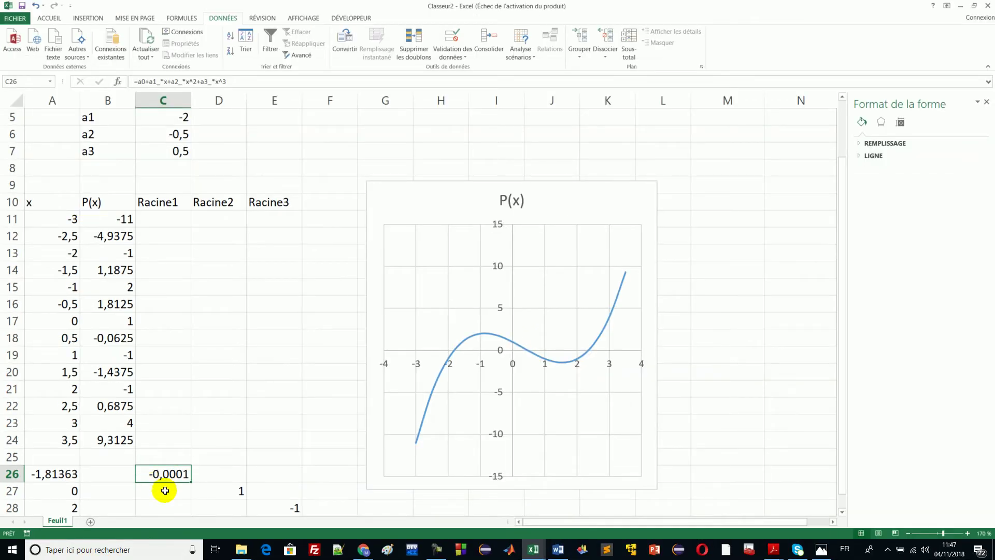
Find the second root by running Goal Seek on D27 with target value 0, changing A27, and keep the solution.
{"action": "left_click", "coordinate": [202, 490]}
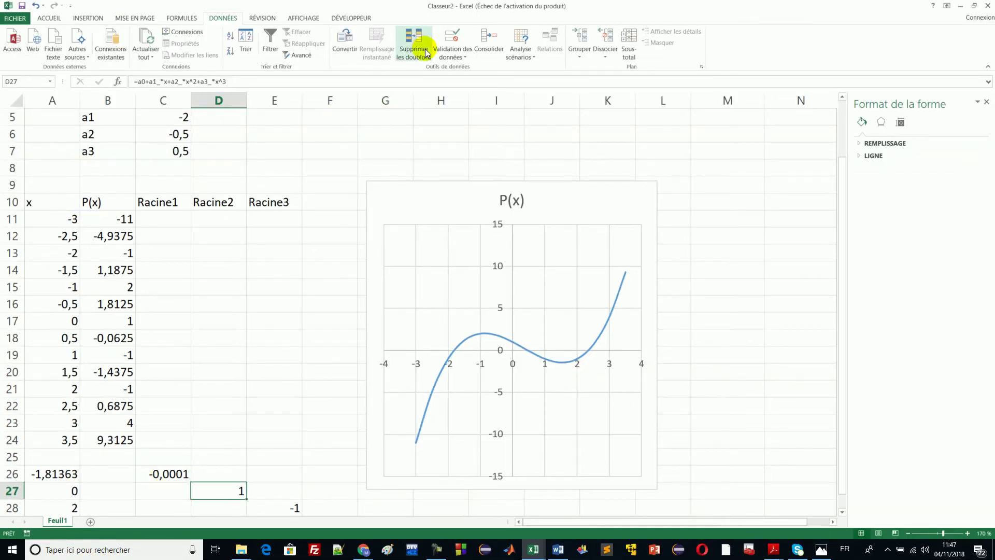
{"action": "left_click", "coordinate": [517, 54]}
{"action": "left_click", "coordinate": [538, 80]}
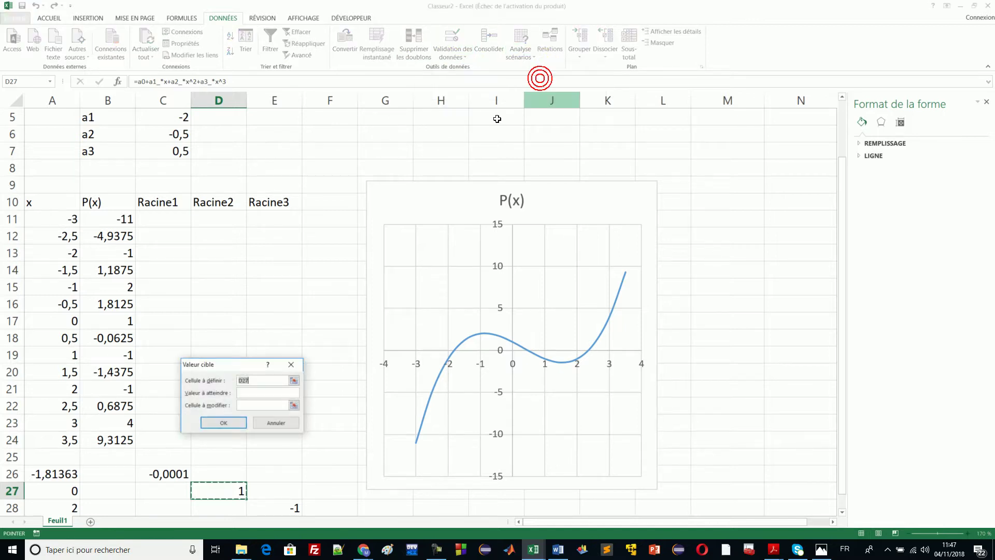
{"action": "left_click", "coordinate": [272, 392]}
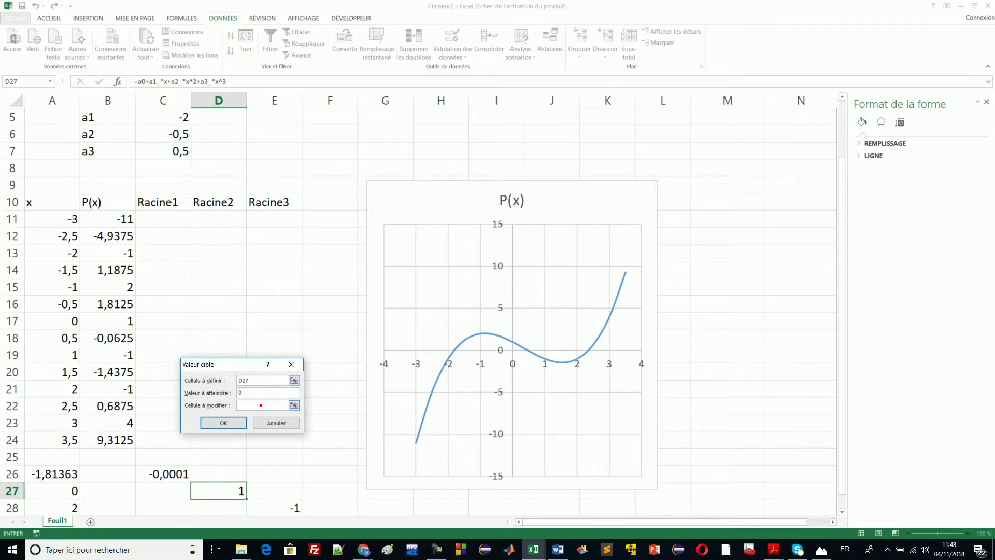
{"action": "left_click", "coordinate": [82, 490]}
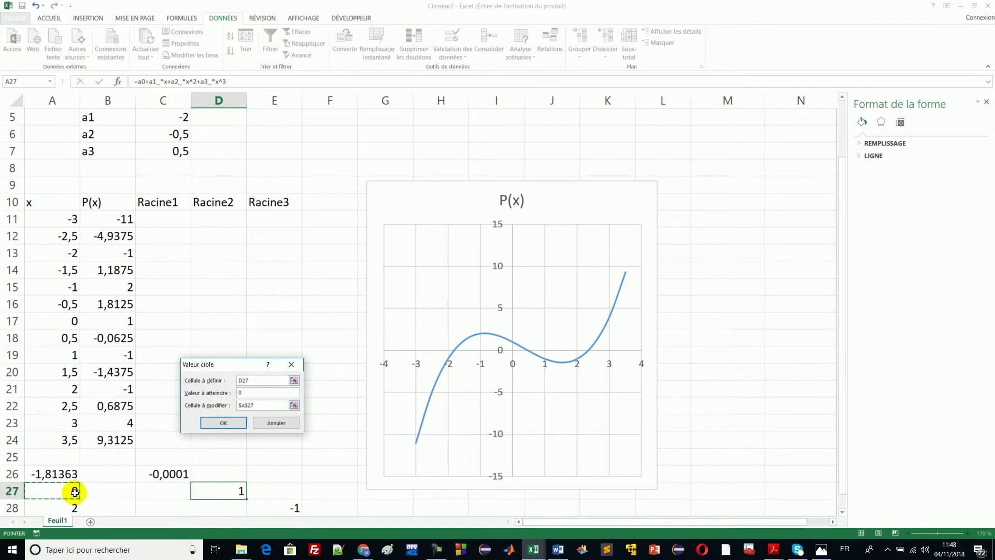
{"action": "left_click", "coordinate": [223, 422]}
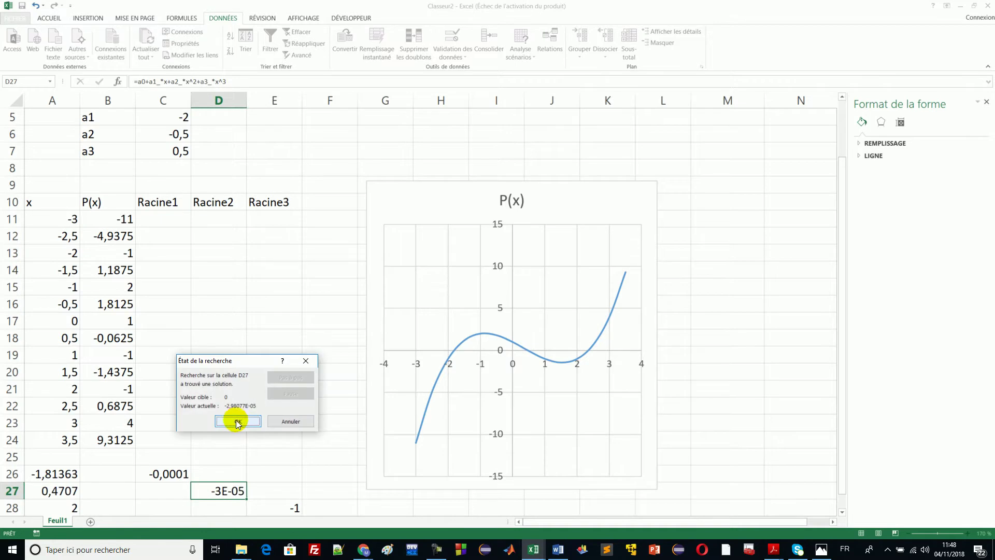
{"action": "left_click", "coordinate": [242, 419]}
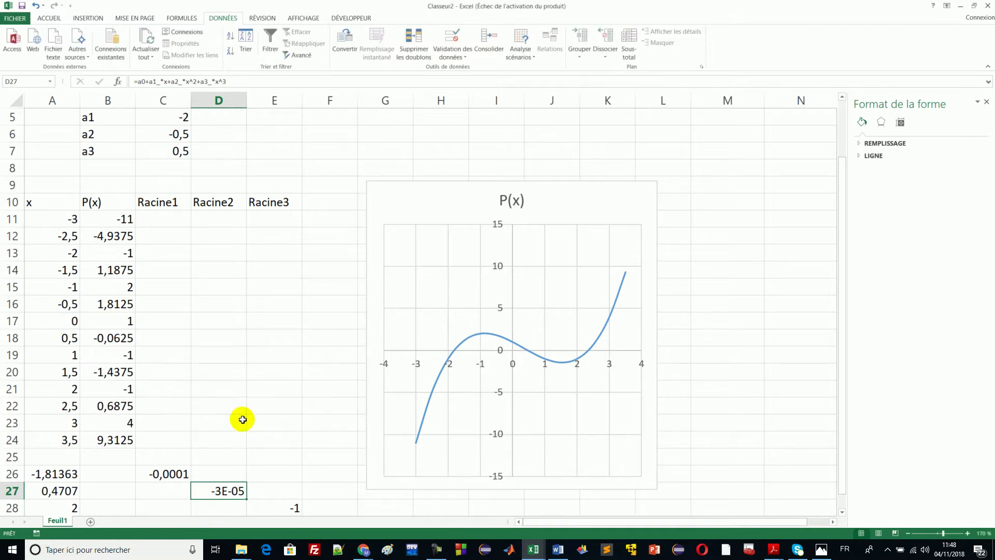
Run Goal Seek on E28 with target value 0, changing A28, keep the third root, and close the shape formatting pane.
{"action": "left_click", "coordinate": [274, 500]}
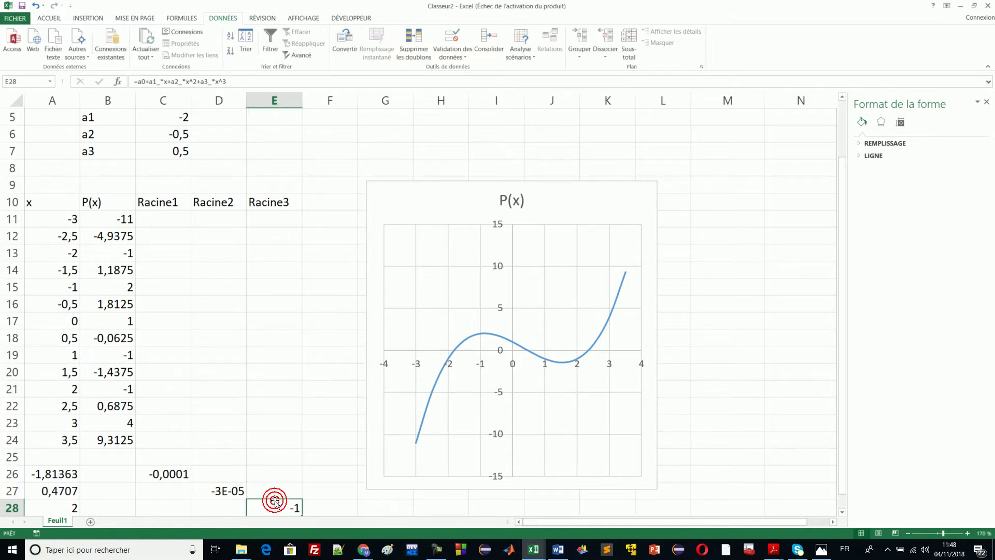
{"action": "left_click", "coordinate": [518, 58]}
{"action": "left_click", "coordinate": [523, 78]}
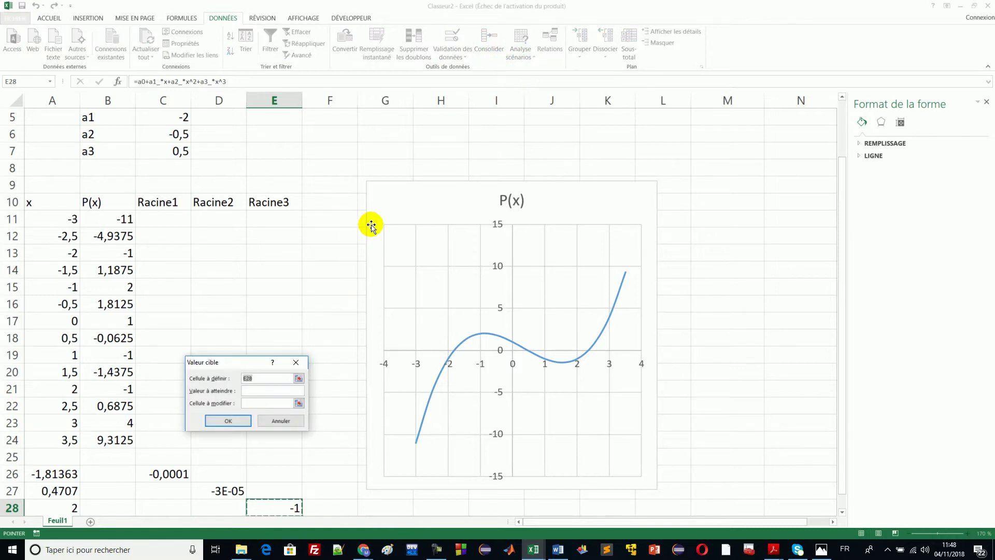
{"action": "left_click", "coordinate": [264, 389]}
{"action": "left_click", "coordinate": [255, 390]}
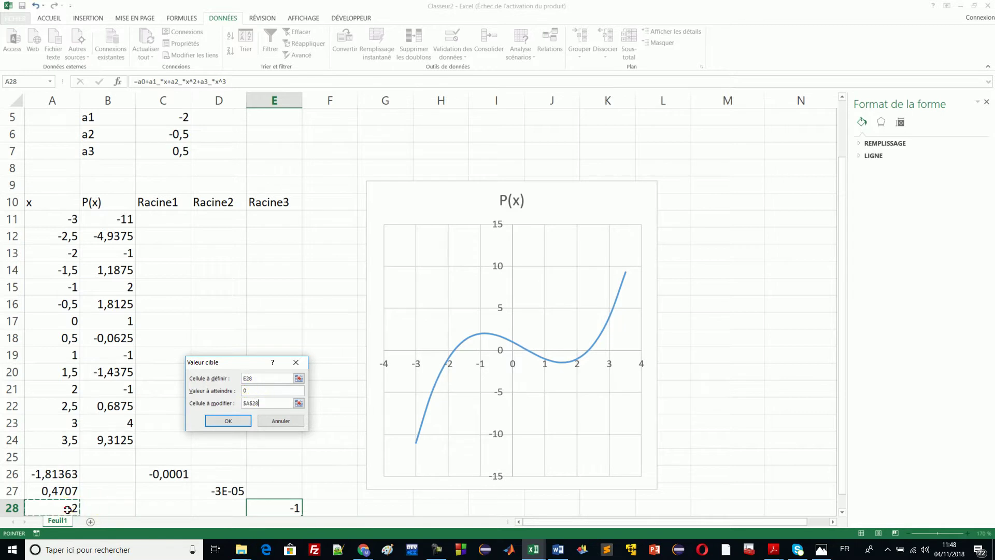
{"action": "left_click", "coordinate": [225, 421]}
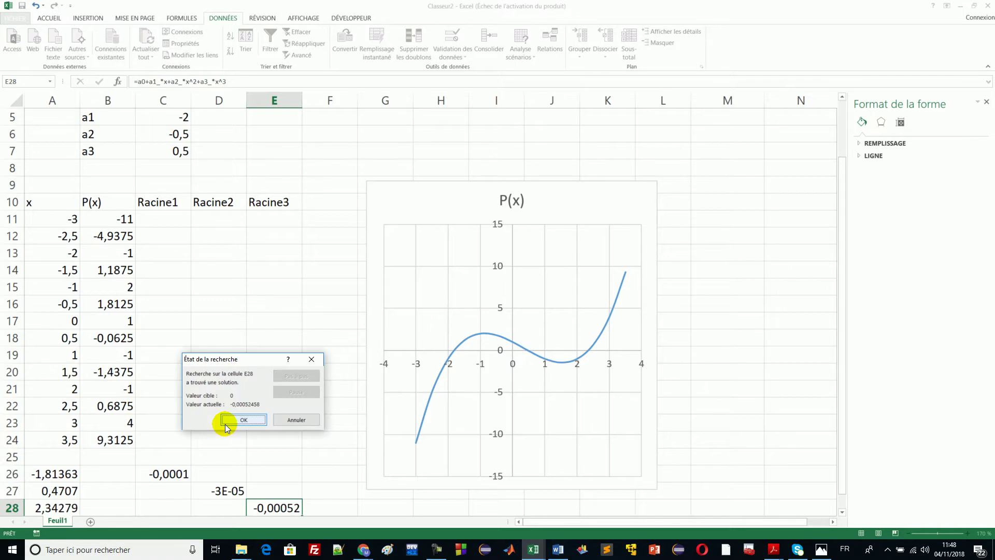
{"action": "left_click", "coordinate": [244, 421]}
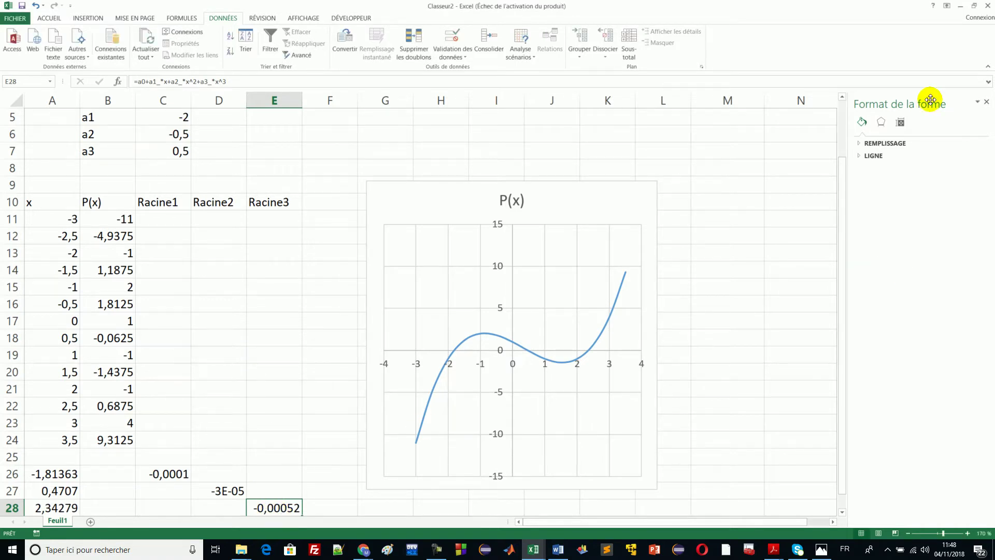
{"action": "left_click", "coordinate": [986, 103]}
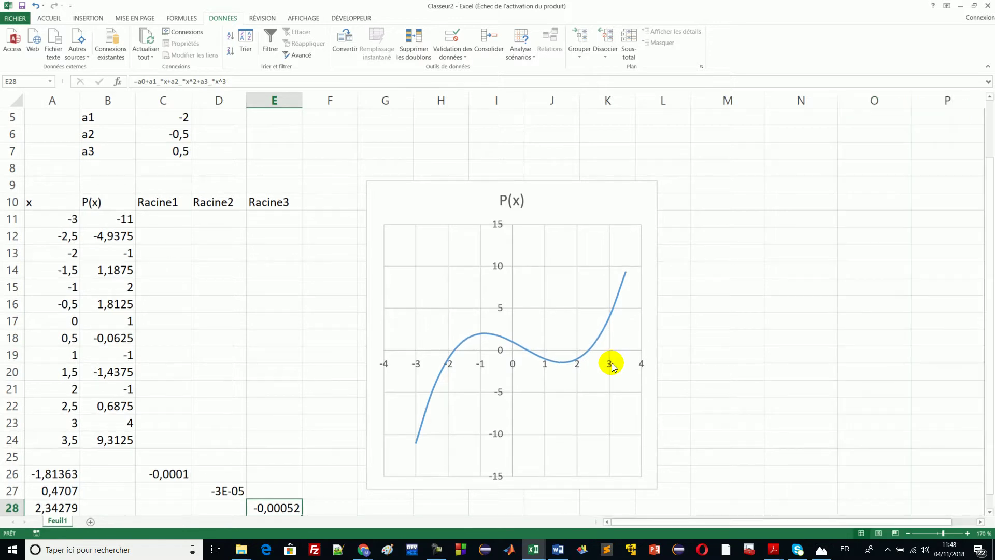
Extend the P(x) chart's data range to cover the Racine1 to Racine3 columns and the root rows through row 28, and review those rows.
{"action": "left_click", "coordinate": [457, 216]}
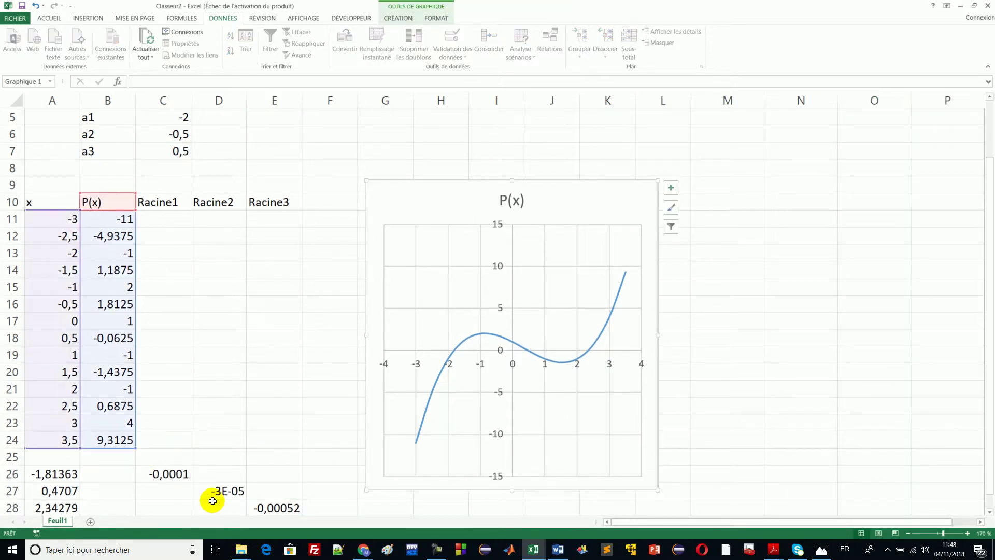
{"action": "left_click_drag", "start_coordinate": [135, 447], "coordinate": [322, 453]}
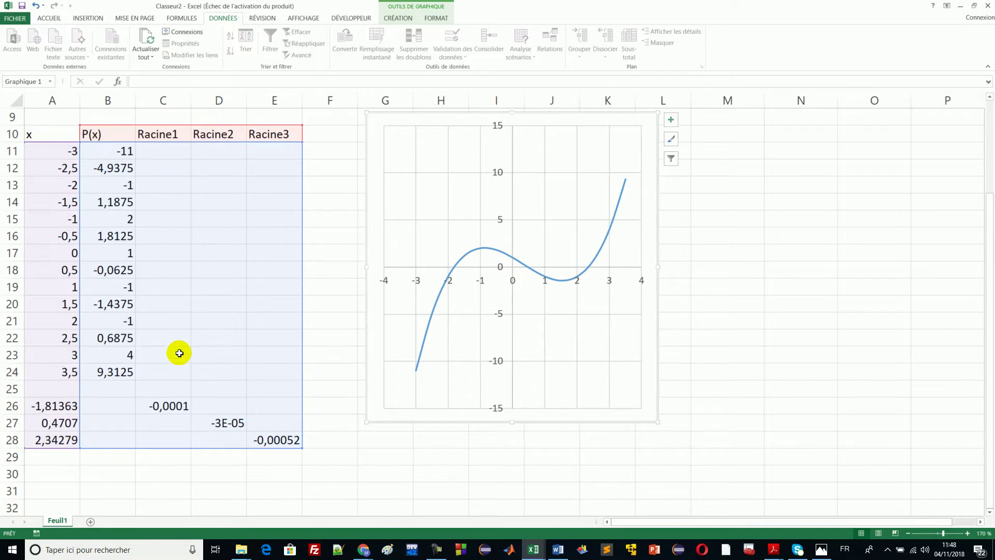
{"action": "left_click_drag", "start_coordinate": [51, 406], "coordinate": [164, 403]}
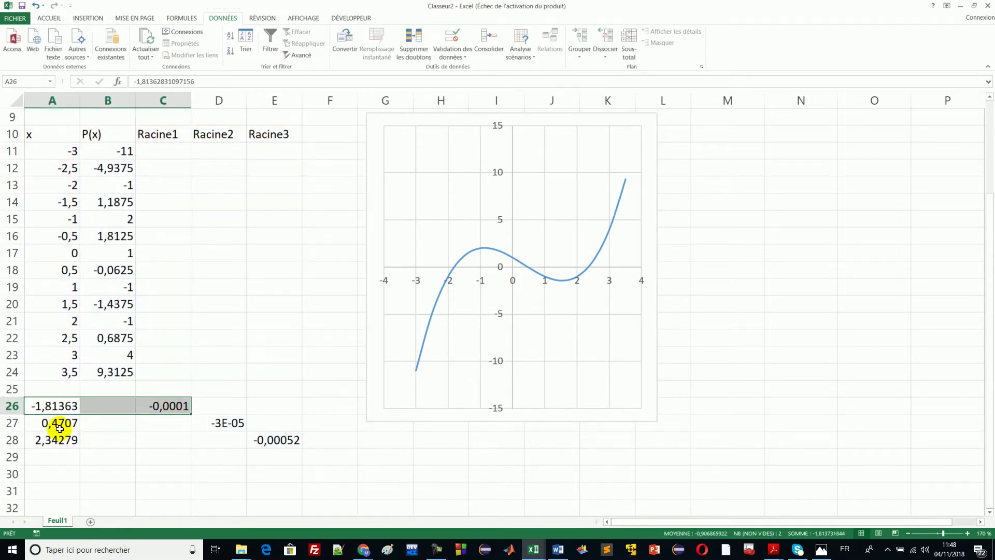
{"action": "left_click_drag", "start_coordinate": [60, 424], "coordinate": [223, 423]}
{"action": "left_click_drag", "start_coordinate": [49, 440], "coordinate": [277, 438]}
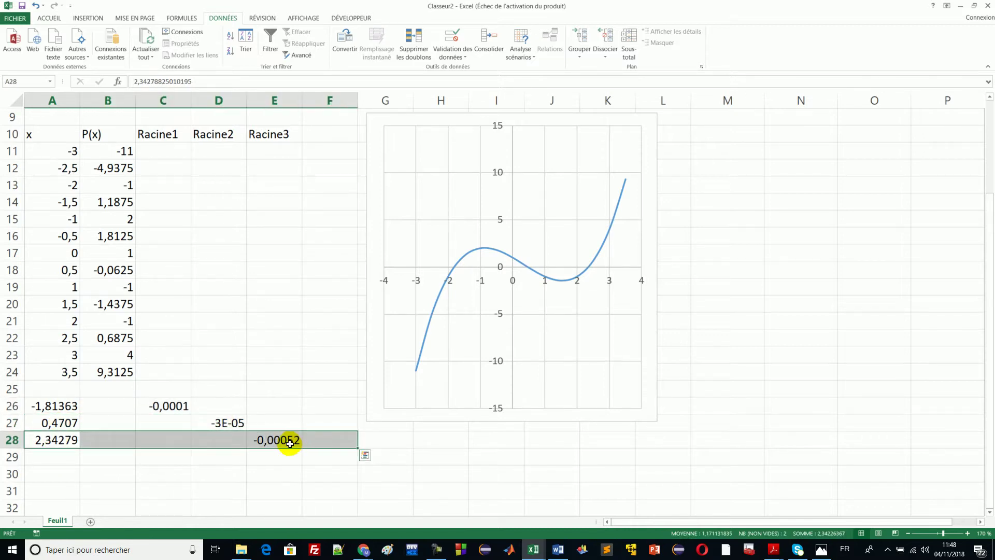
{"action": "left_click", "coordinate": [290, 442]}
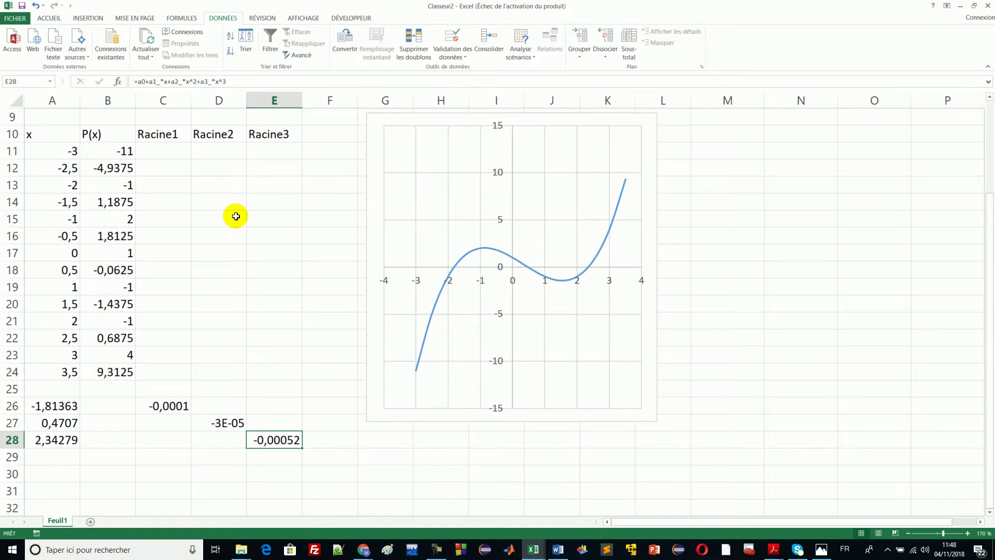
Replace the existing P(x) chart with a new scatter chart with smooth lines and markers built from A10:E28.
{"action": "left_click", "coordinate": [381, 320]}
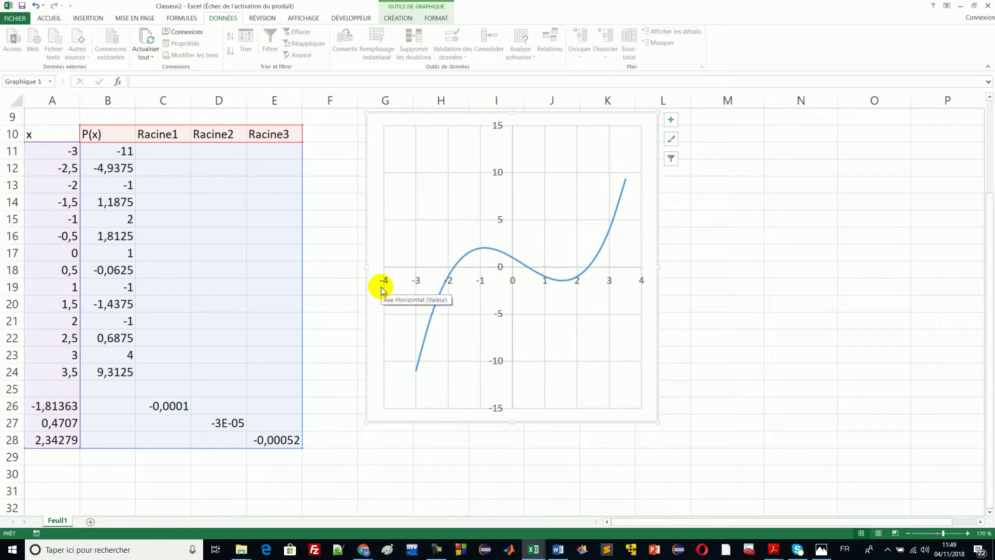
{"action": "key", "text": "Delete"}
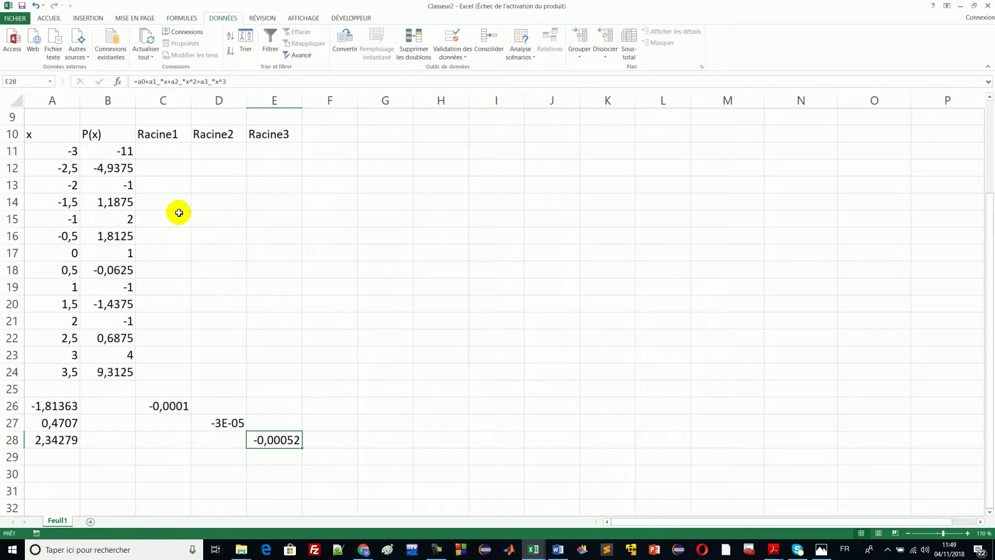
{"action": "left_click_drag", "start_coordinate": [49, 134], "coordinate": [291, 442]}
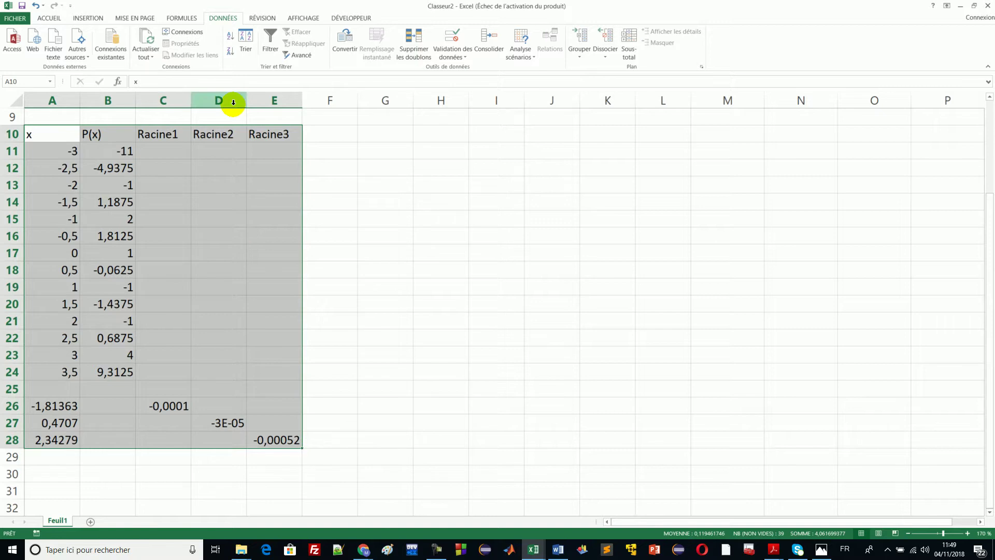
{"action": "left_click", "coordinate": [89, 19]}
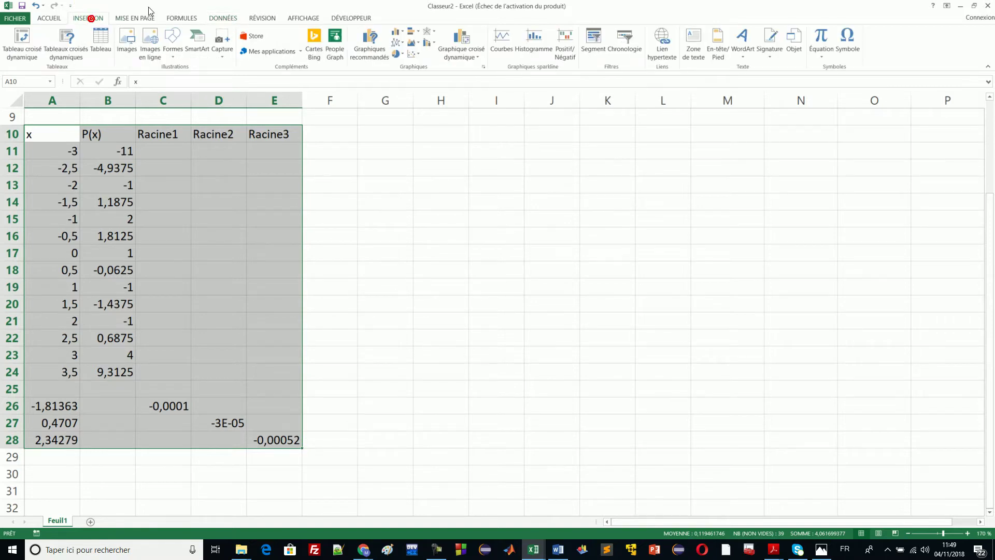
{"action": "left_click", "coordinate": [417, 54]}
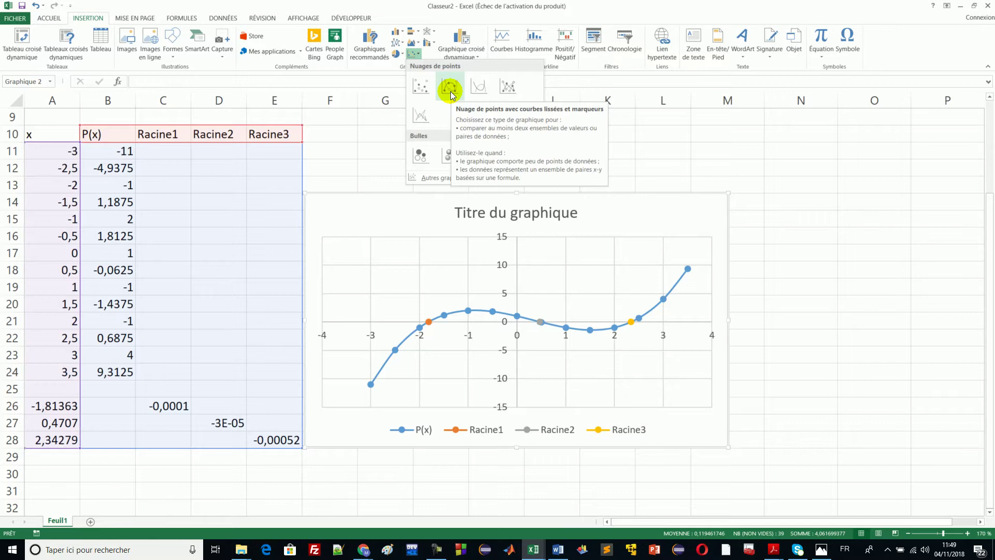
{"action": "left_click", "coordinate": [450, 88]}
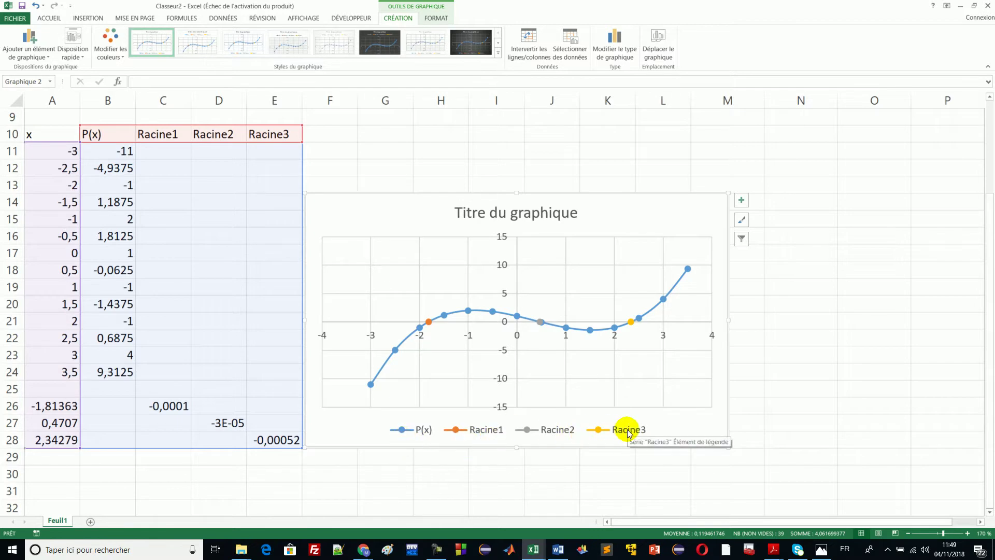
Remove the markers from the P(x) series so the curve is drawn as a line only.
{"action": "left_click", "coordinate": [383, 366]}
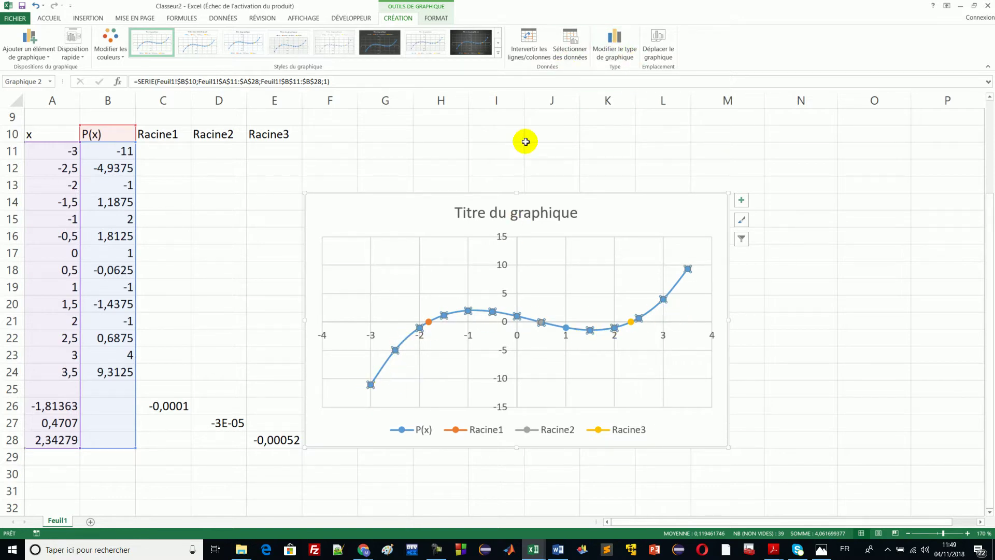
{"action": "left_click", "coordinate": [439, 20]}
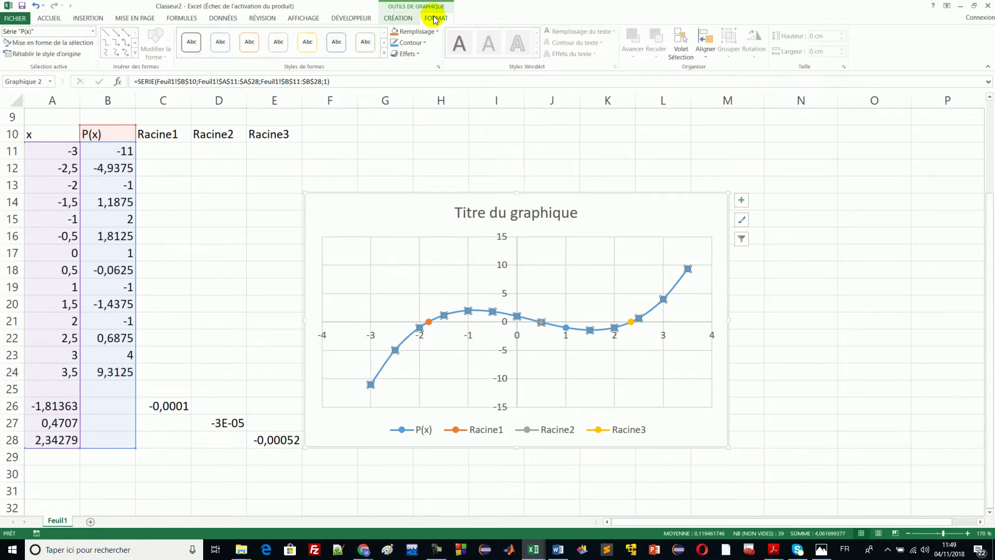
{"action": "left_click", "coordinate": [47, 46]}
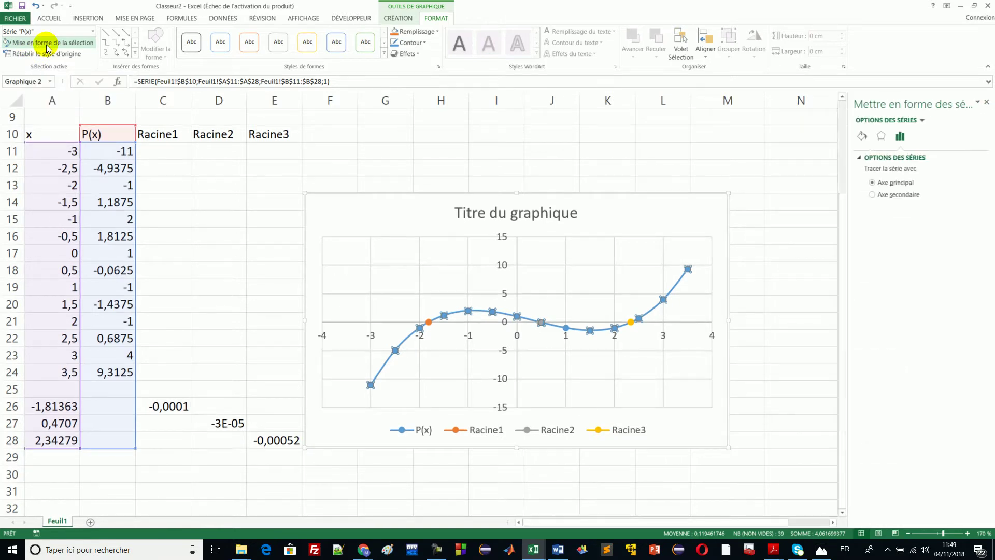
{"action": "left_click", "coordinate": [862, 139]}
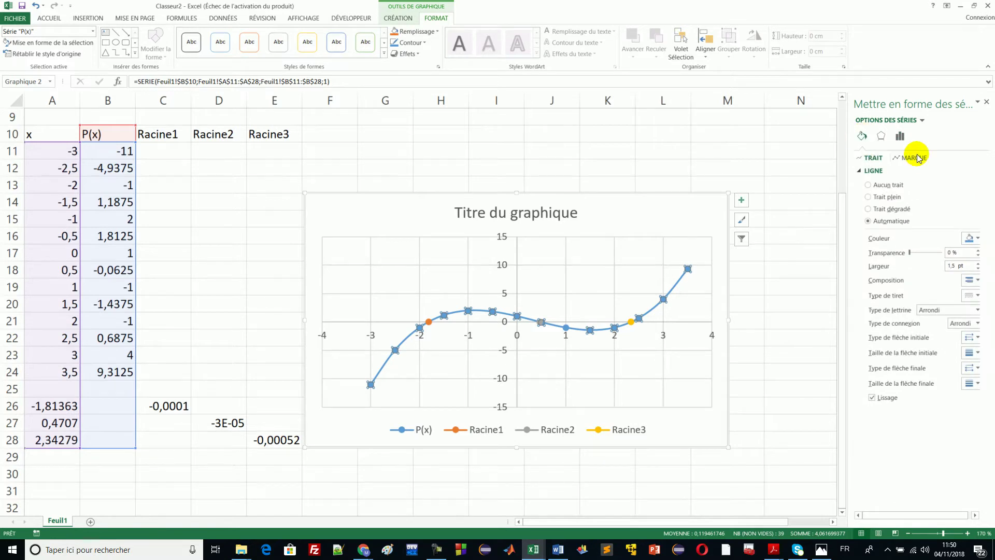
{"action": "left_click", "coordinate": [914, 158]}
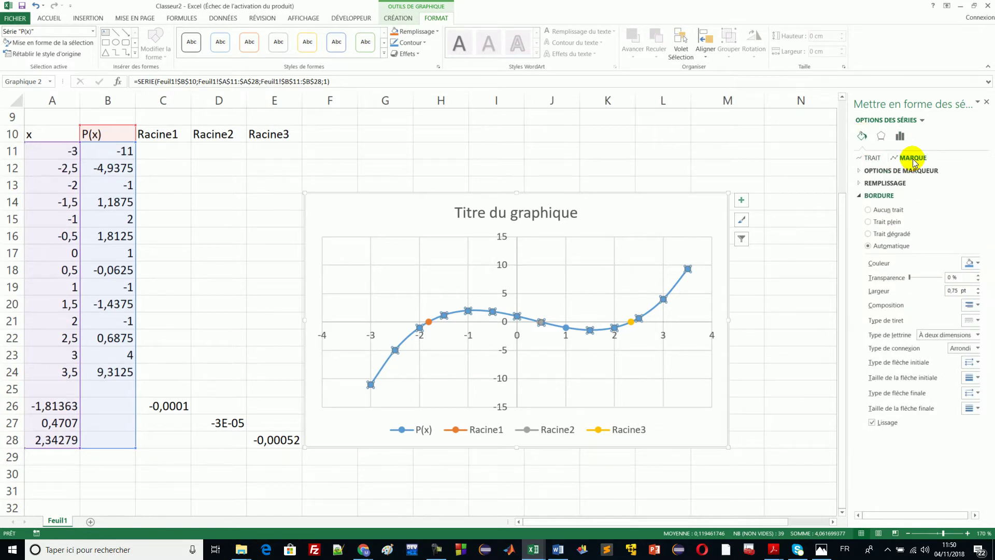
{"action": "left_click", "coordinate": [863, 173]}
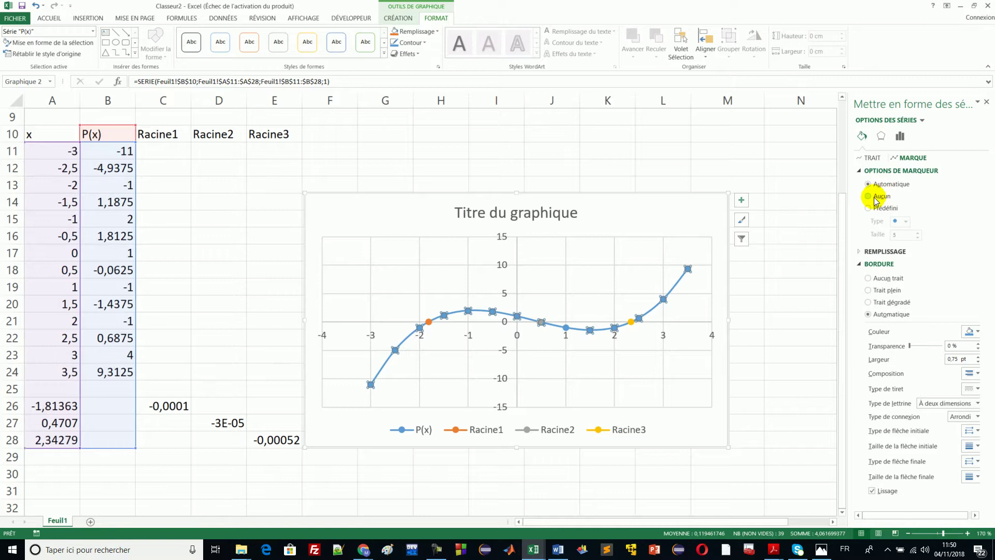
{"action": "left_click", "coordinate": [874, 197]}
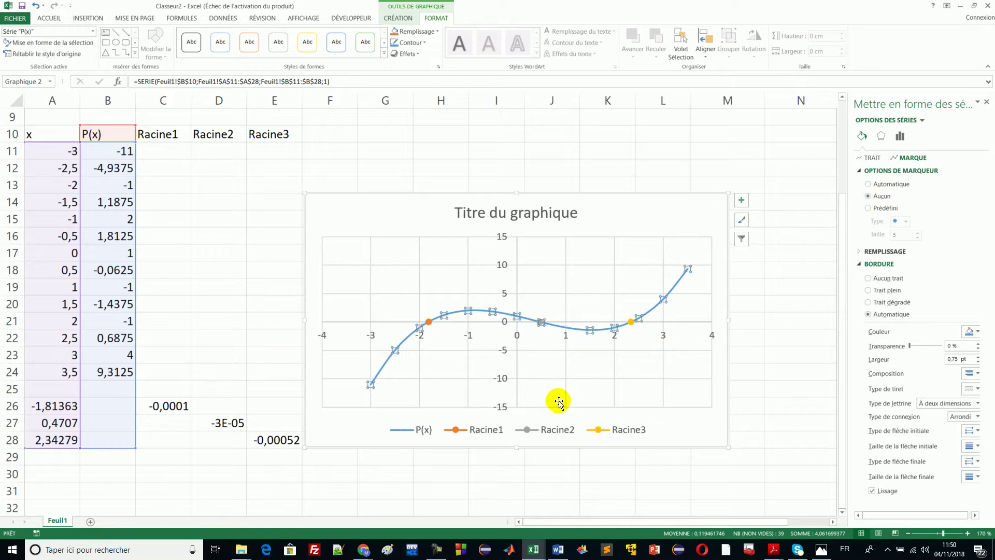
Give the Racine1 series a built-in triangle marker of size 8.
{"action": "left_click", "coordinate": [429, 321]}
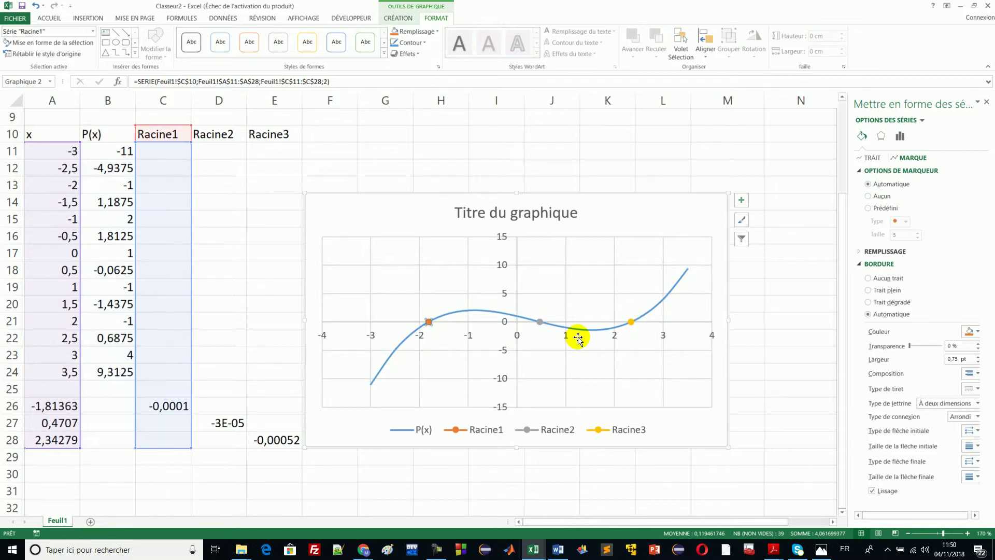
{"action": "mouse_move", "coordinate": [429, 325]}
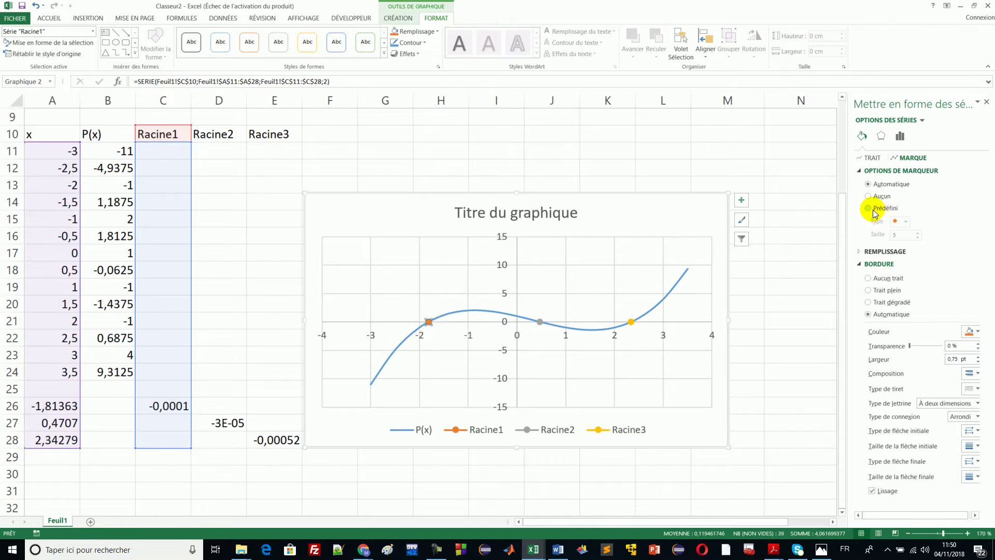
{"action": "left_click", "coordinate": [906, 223]}
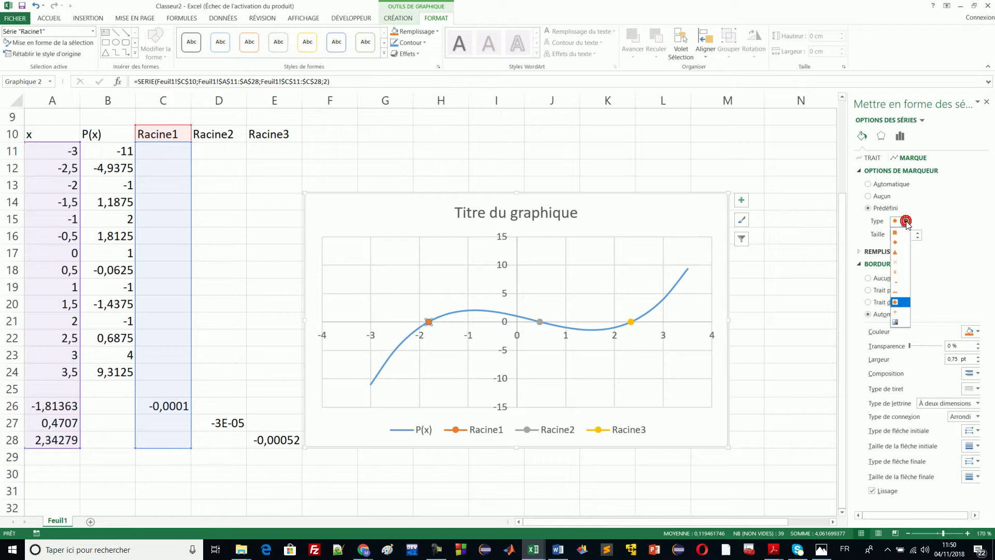
{"action": "left_click", "coordinate": [902, 254]}
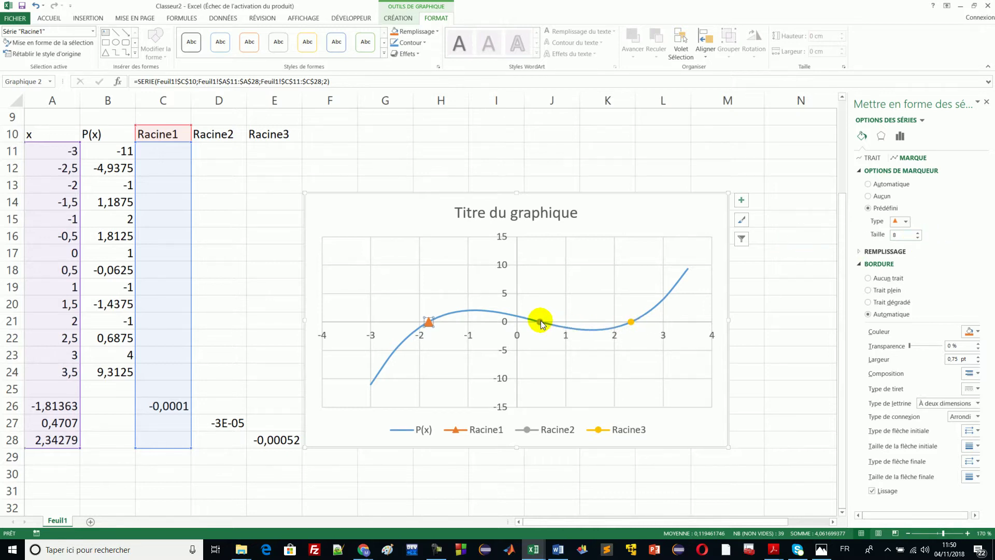
Change the Racine2 series marker to the built-in diamond type.
{"action": "left_click", "coordinate": [540, 321]}
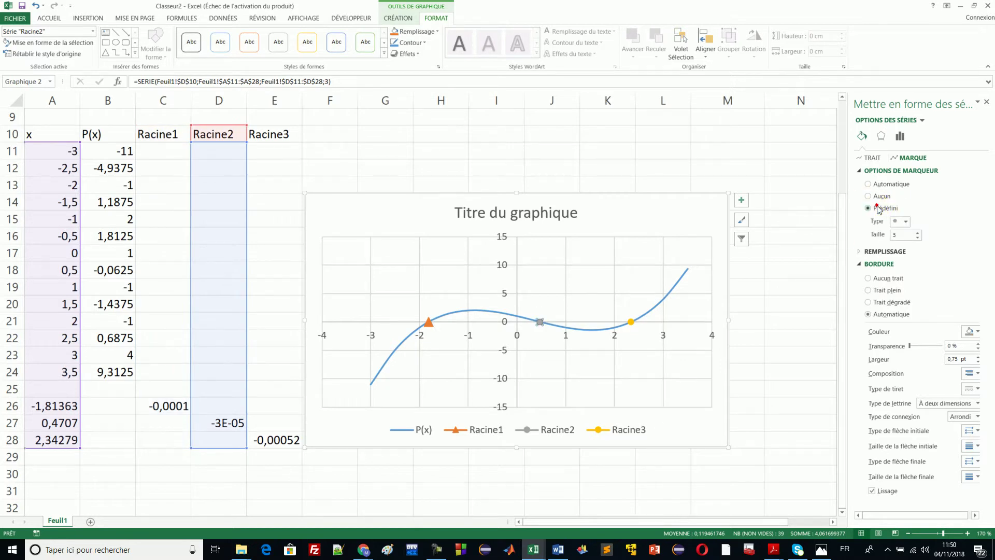
{"action": "left_click", "coordinate": [907, 222]}
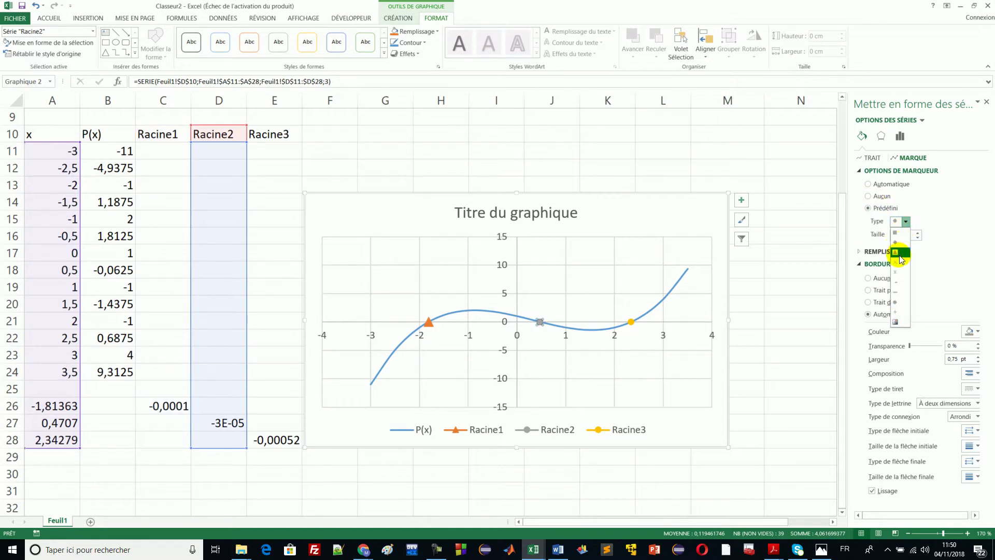
{"action": "left_click", "coordinate": [899, 244]}
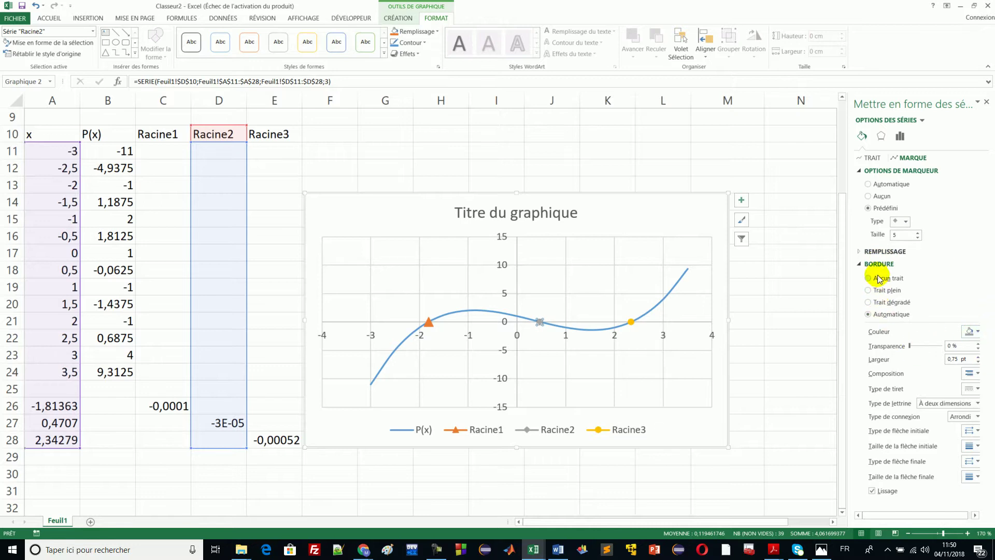
Give the Racine2 diamond marker a solid standard blue fill, a matching blue border and size 8.
{"action": "left_click", "coordinate": [863, 252]}
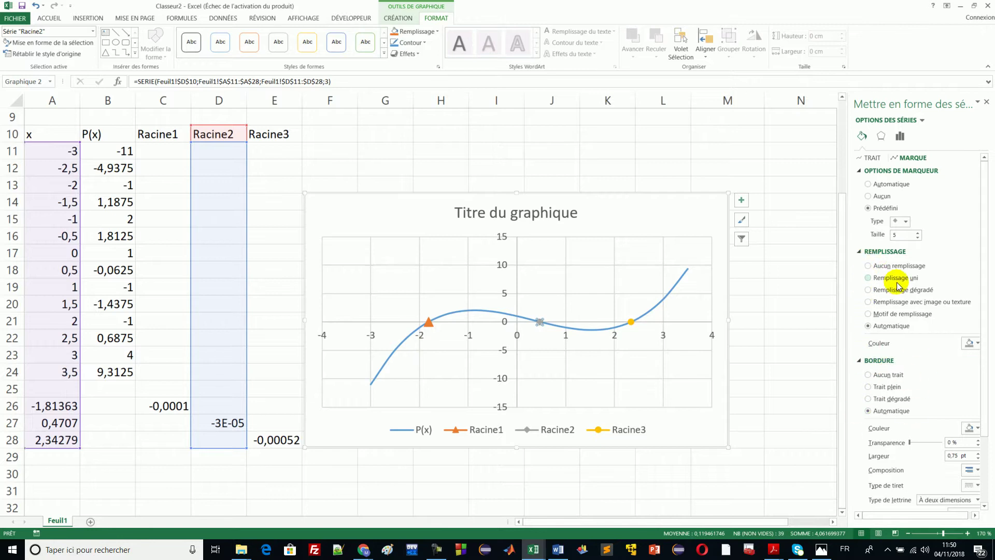
{"action": "left_click", "coordinate": [877, 279]}
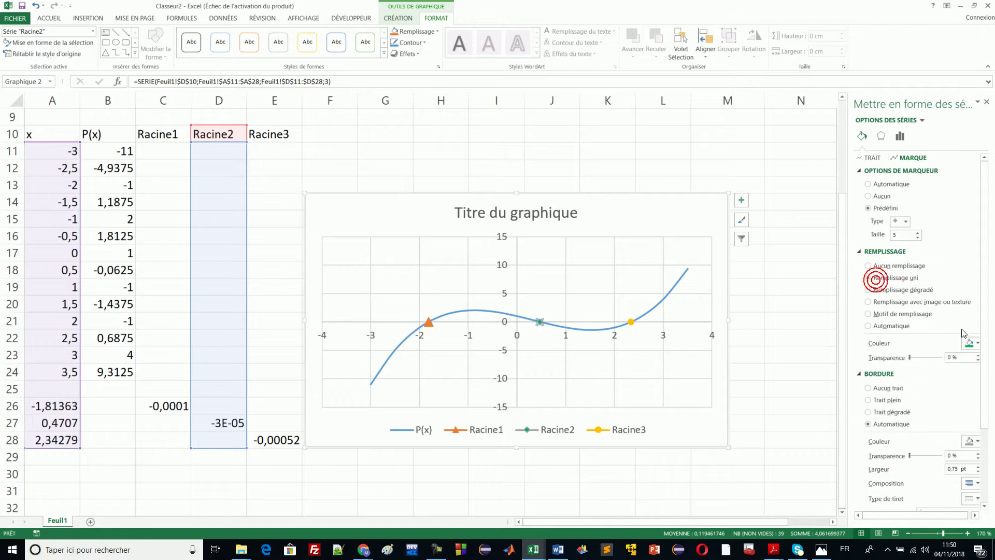
{"action": "left_click", "coordinate": [978, 342]}
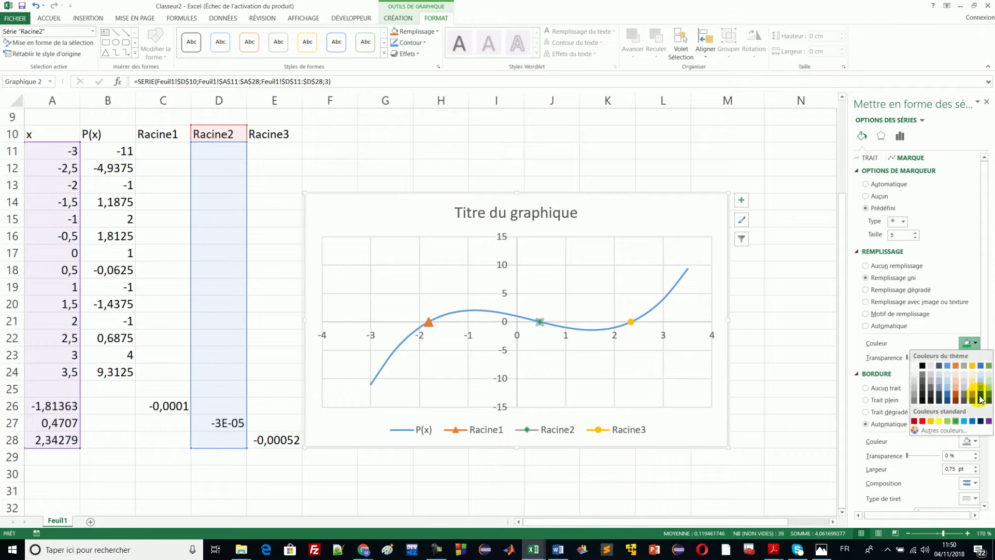
{"action": "left_click", "coordinate": [974, 421]}
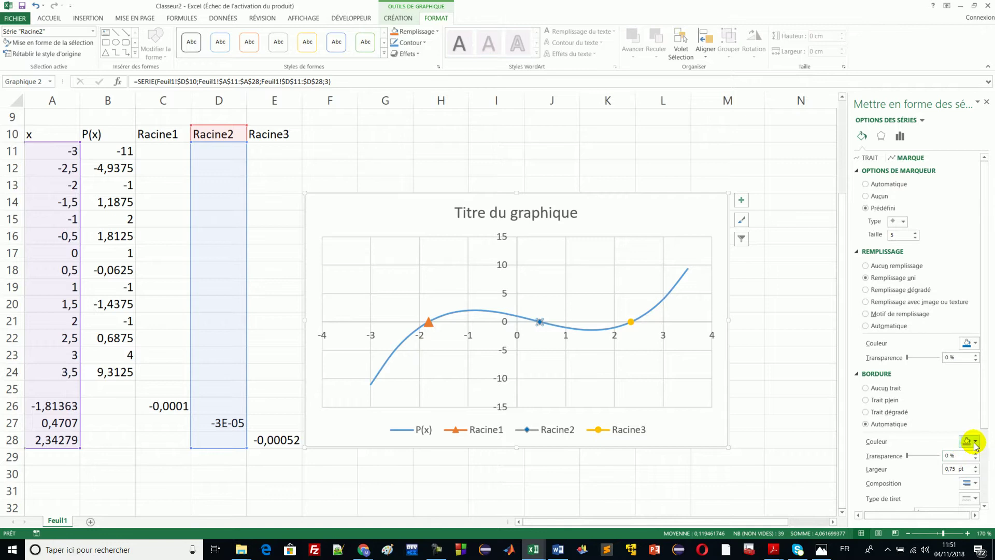
{"action": "left_click", "coordinate": [975, 442]}
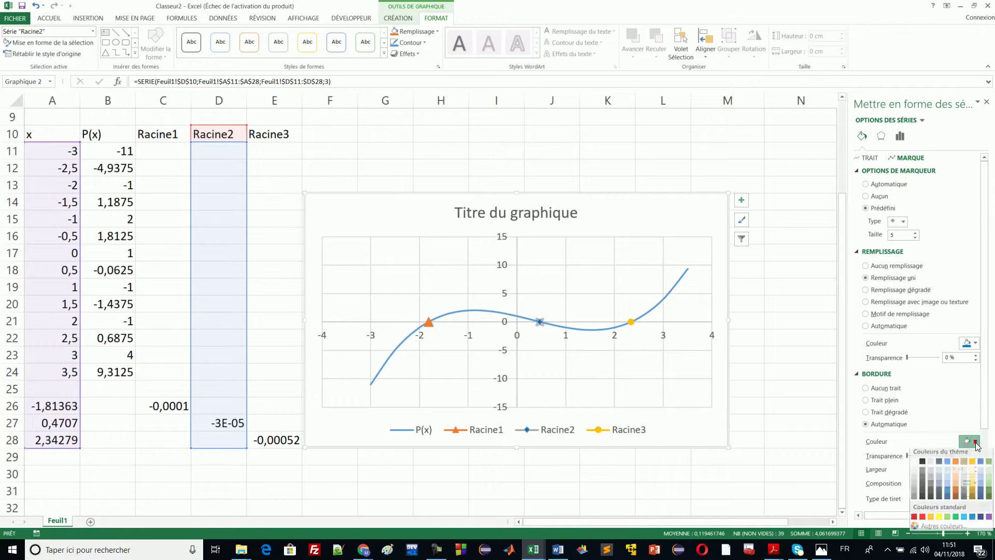
{"action": "left_click", "coordinate": [973, 520]}
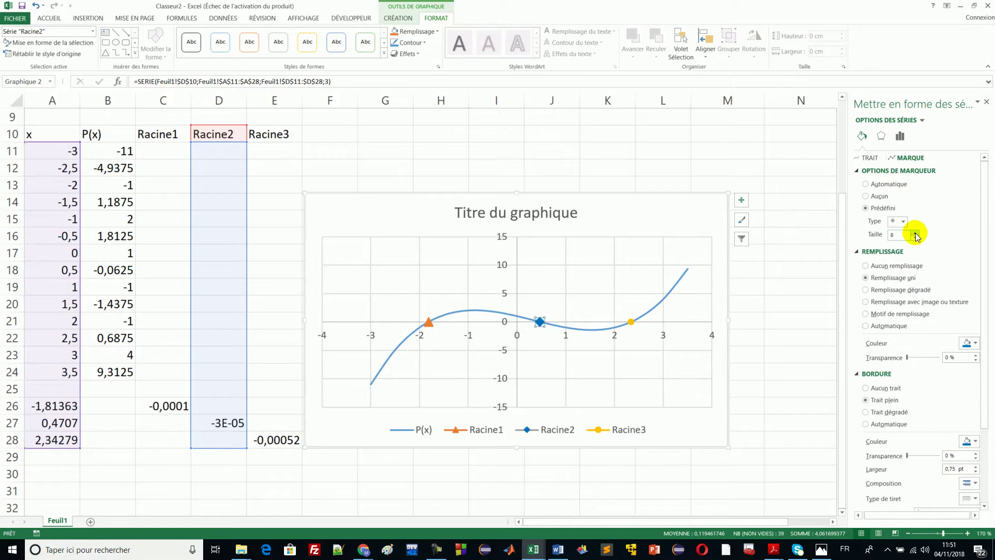
Give the Racine3 root point a built-in square marker of size 8.
{"action": "left_click", "coordinate": [631, 322]}
{"action": "left_click", "coordinate": [631, 322]}
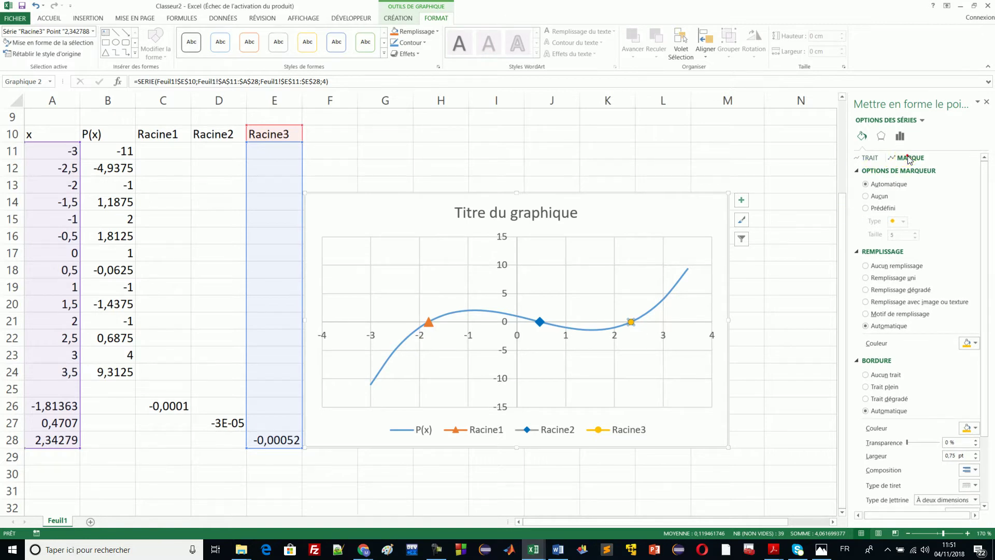
{"action": "left_click", "coordinate": [865, 208]}
{"action": "left_click", "coordinate": [904, 223]}
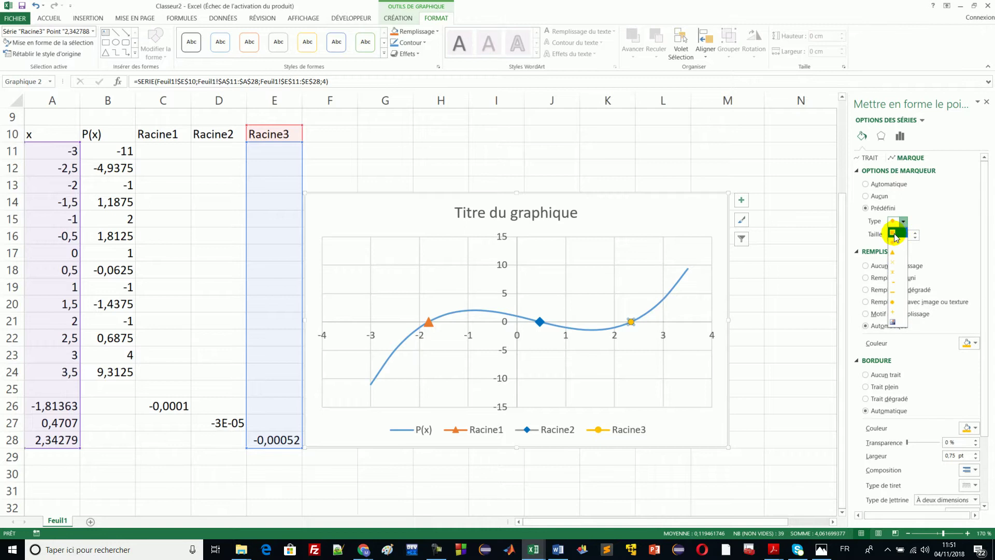
{"action": "left_click", "coordinate": [893, 234]}
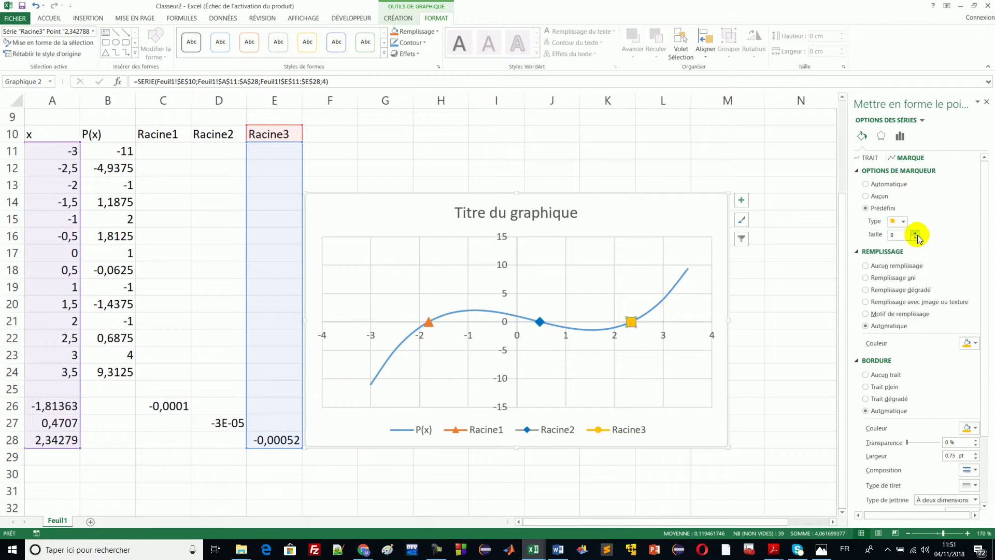
Color the Racine3 square marker's fill and border standard green.
{"action": "left_click", "coordinate": [976, 343]}
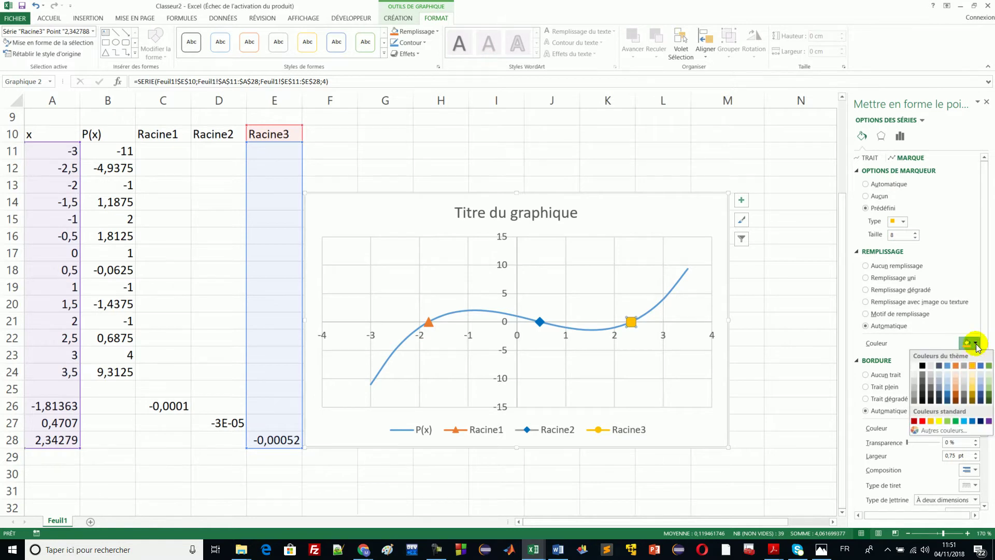
{"action": "left_click", "coordinate": [956, 421]}
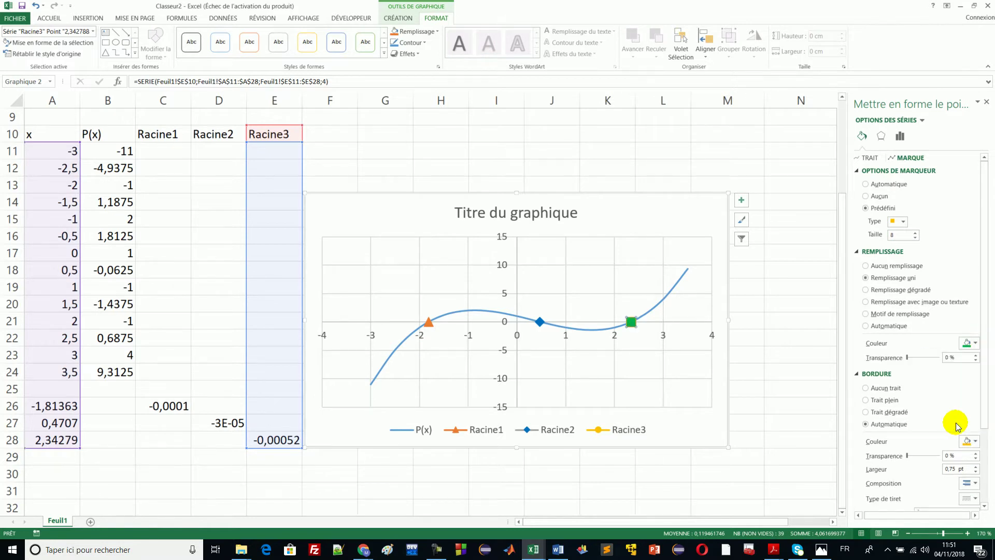
{"action": "left_click", "coordinate": [975, 442]}
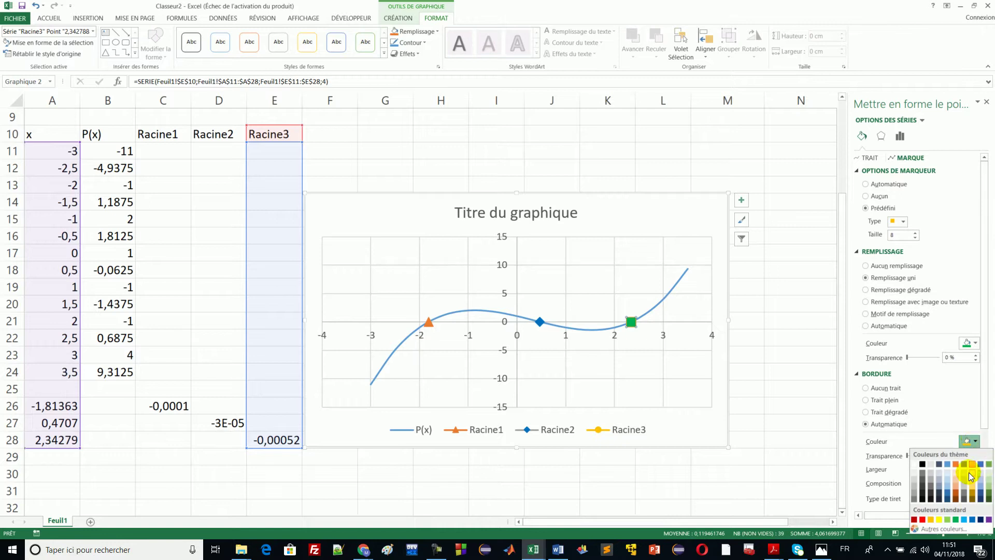
{"action": "left_click", "coordinate": [956, 520]}
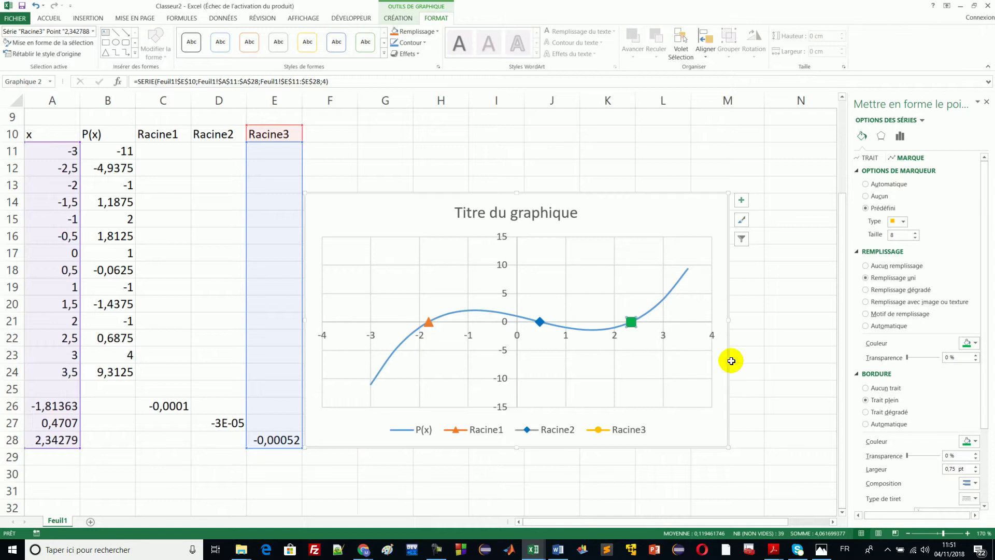
Resize the chart to about 9.71 cm high by 8.43 cm wide and shift it slightly away from the Racine3 column.
{"action": "left_click", "coordinate": [616, 216]}
{"action": "left_click_drag", "start_coordinate": [524, 190], "coordinate": [518, 124]}
{"action": "left_click_drag", "start_coordinate": [729, 285], "coordinate": [625, 285]}
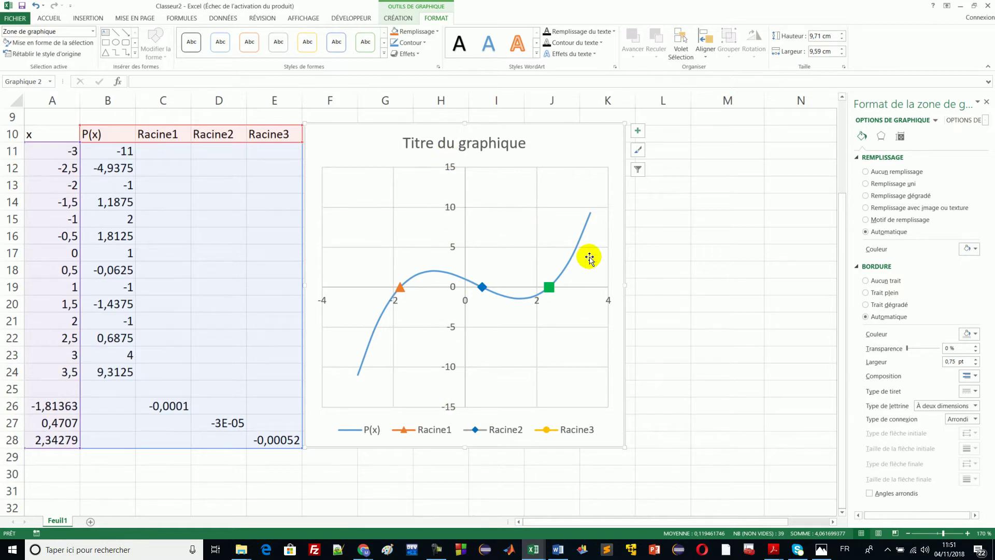
{"action": "left_click_drag", "start_coordinate": [625, 285], "coordinate": [586, 285]}
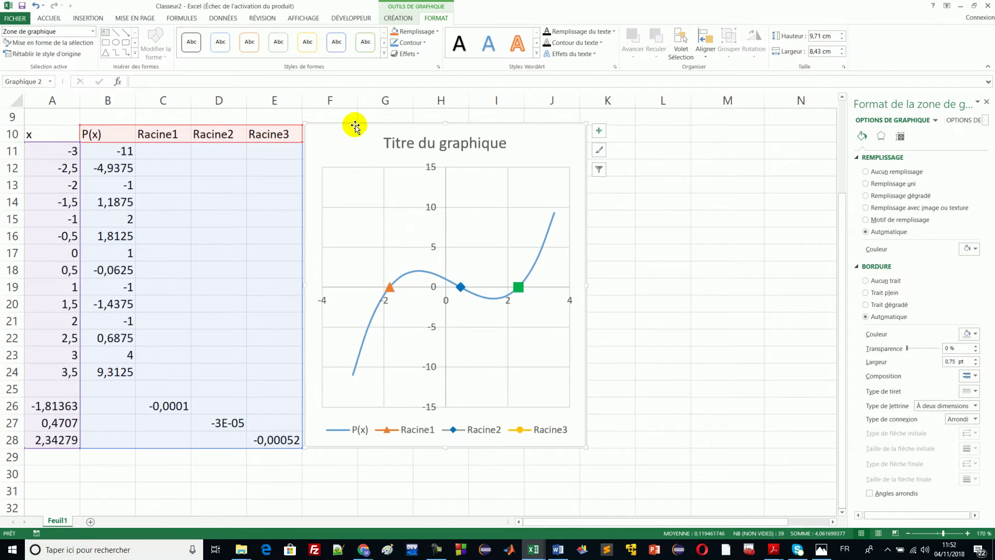
{"action": "left_click_drag", "start_coordinate": [357, 125], "coordinate": [398, 123]}
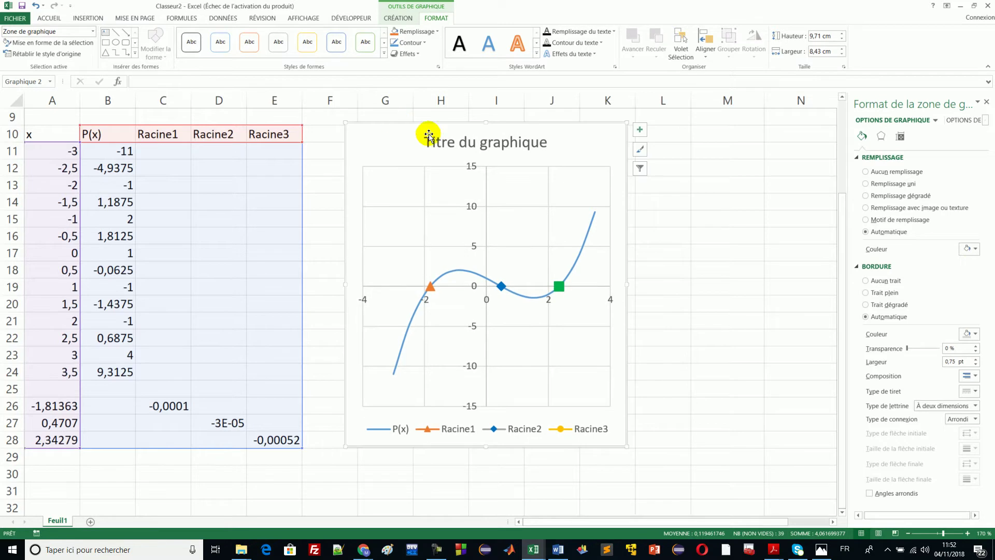
Link the chart title to cell A1 with the reference =Feuil1!$A$1.
{"action": "left_click", "coordinate": [443, 149]}
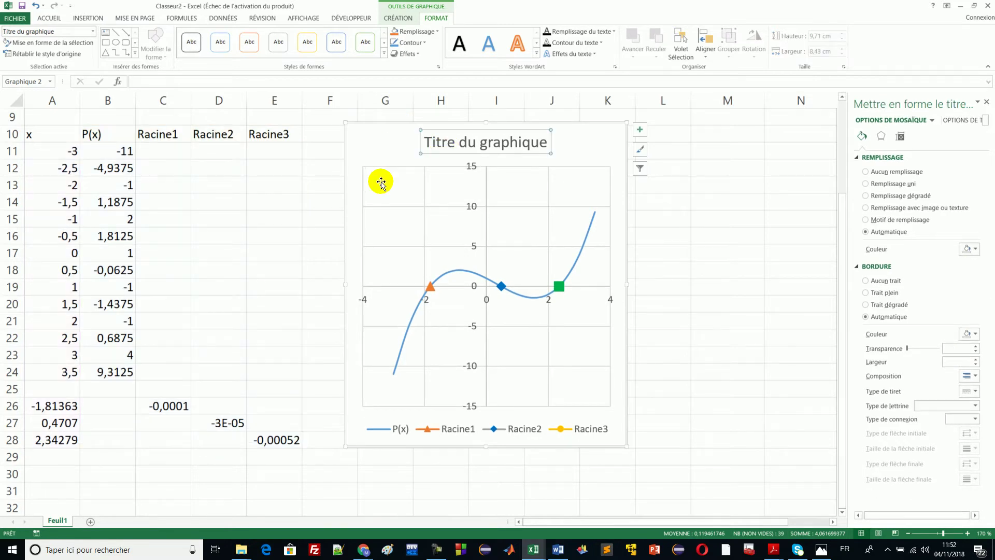
{"action": "left_click", "coordinate": [842, 97]}
{"action": "left_click", "coordinate": [842, 97]}
{"action": "left_click", "coordinate": [842, 98]}
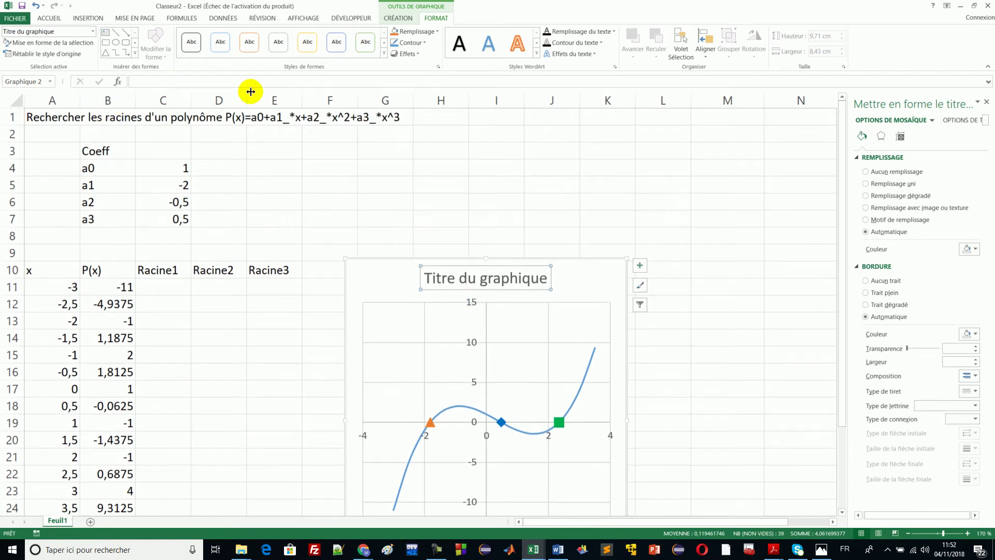
{"action": "left_click", "coordinate": [165, 82]}
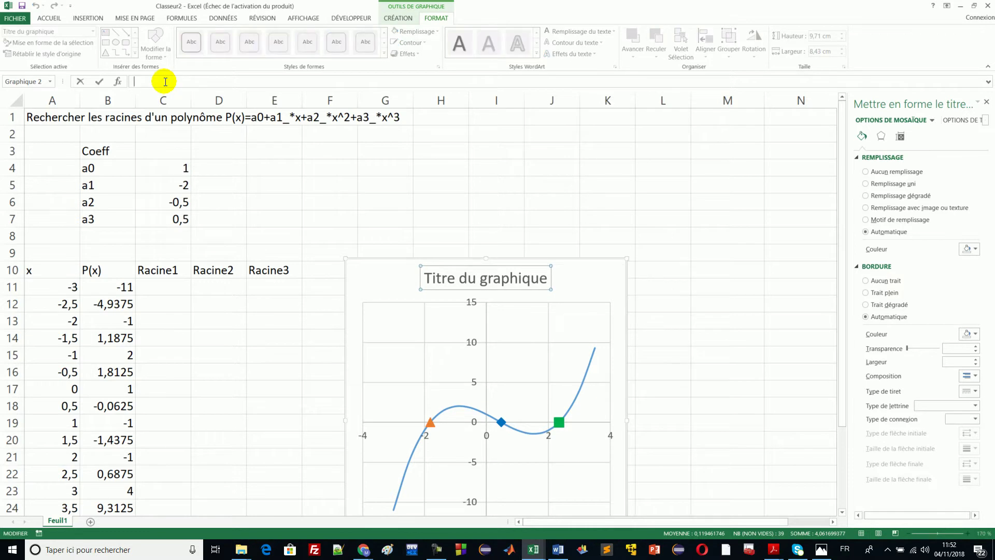
{"action": "left_click", "coordinate": [36, 120]}
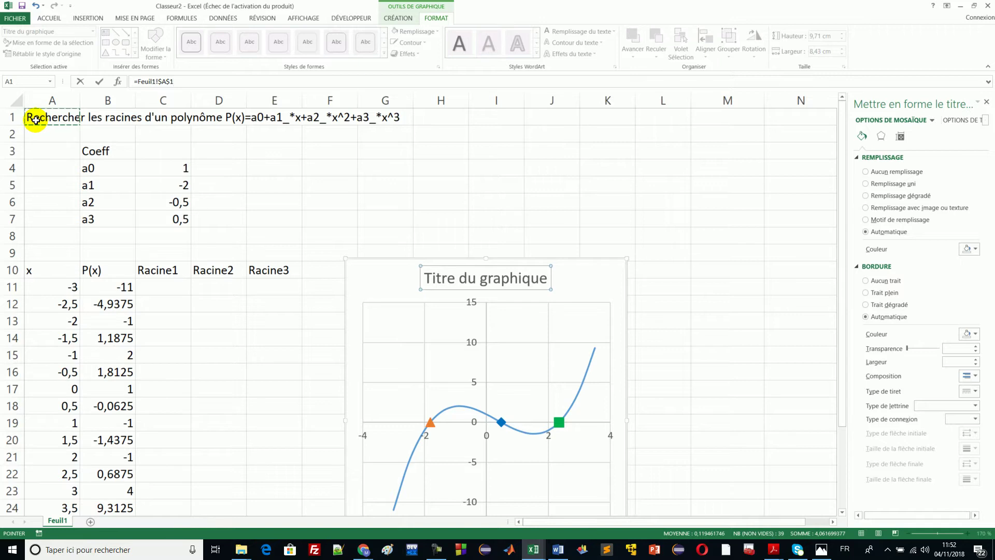
{"action": "key", "text": "Return"}
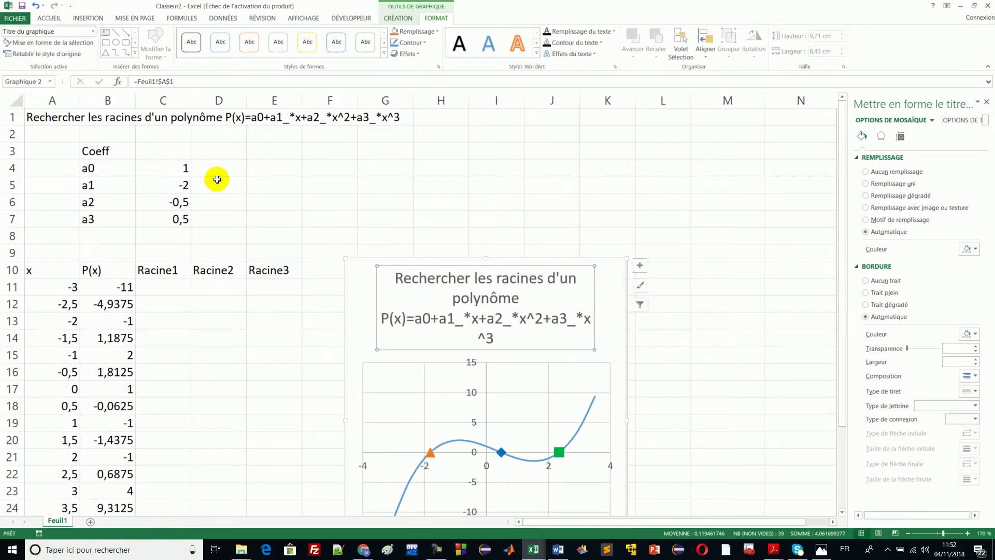
Move the chart beside the table, with its top edge near row 10 and its left edge at about column G.
{"action": "left_click_drag", "start_coordinate": [528, 260], "coordinate": [503, 167]}
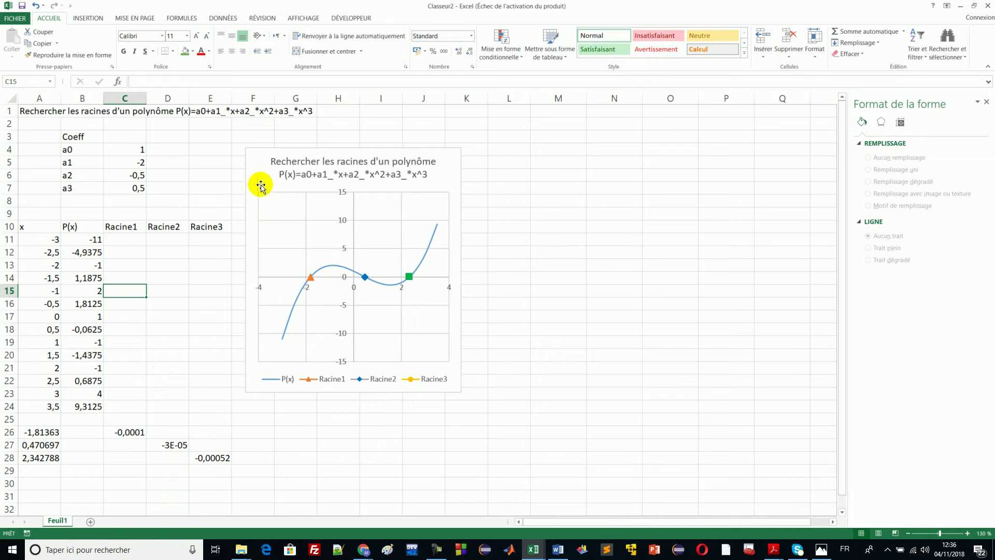
{"action": "left_click_drag", "start_coordinate": [271, 150], "coordinate": [299, 222]}
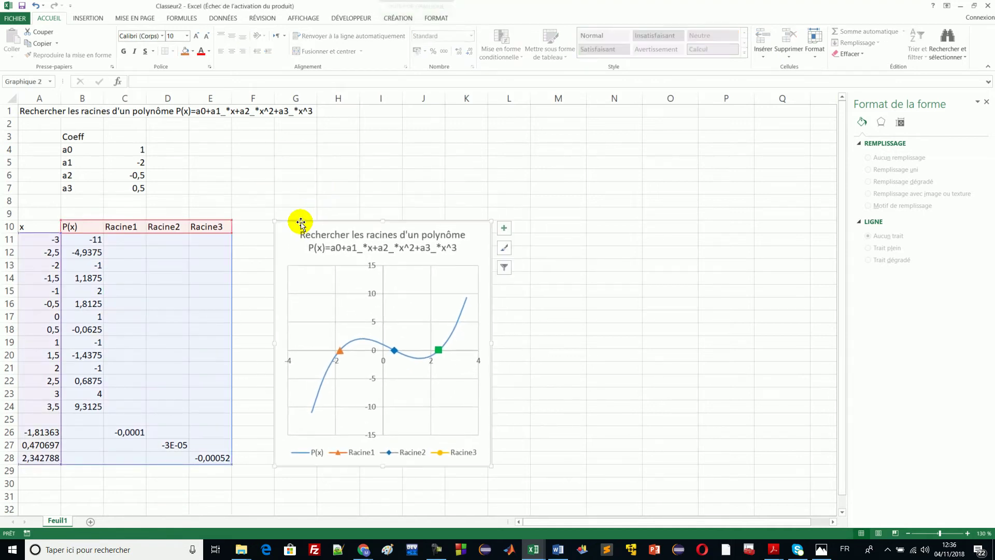
{"action": "left_click", "coordinate": [216, 150]}
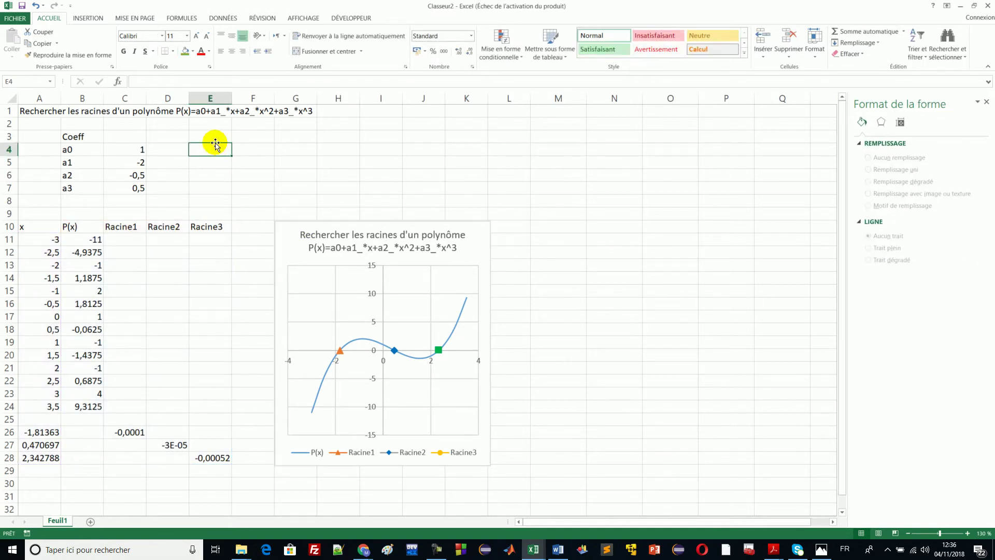
Enter the heading Droite y=a*x+b in cell E3.
{"action": "left_click", "coordinate": [216, 137]}
{"action": "left_click", "coordinate": [215, 137]}
{"action": "type", "text": "roite y=a*x+b"}
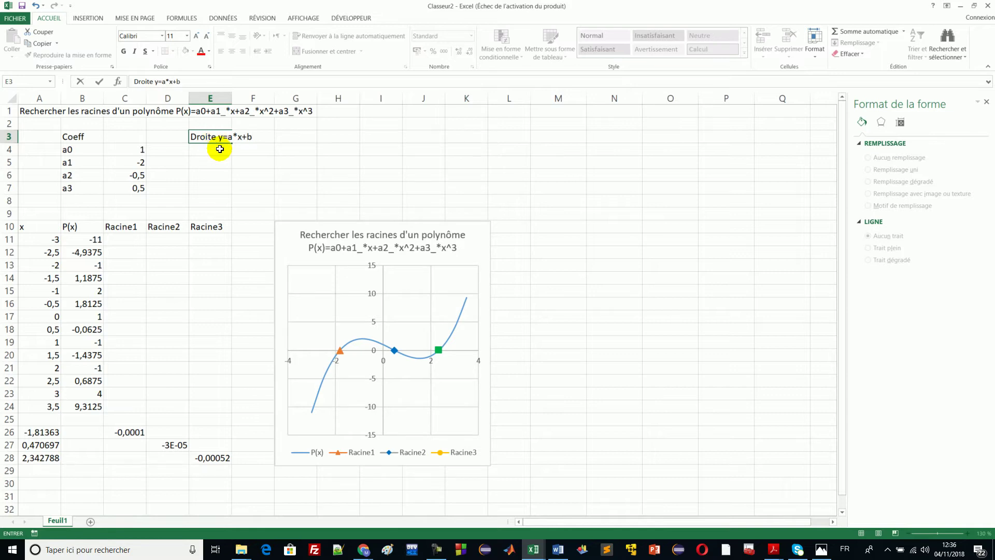
Enter the point labels x0, y0, x1 and y1 in cells E4 to E7 under the line heading.
{"action": "left_click", "coordinate": [214, 151]}
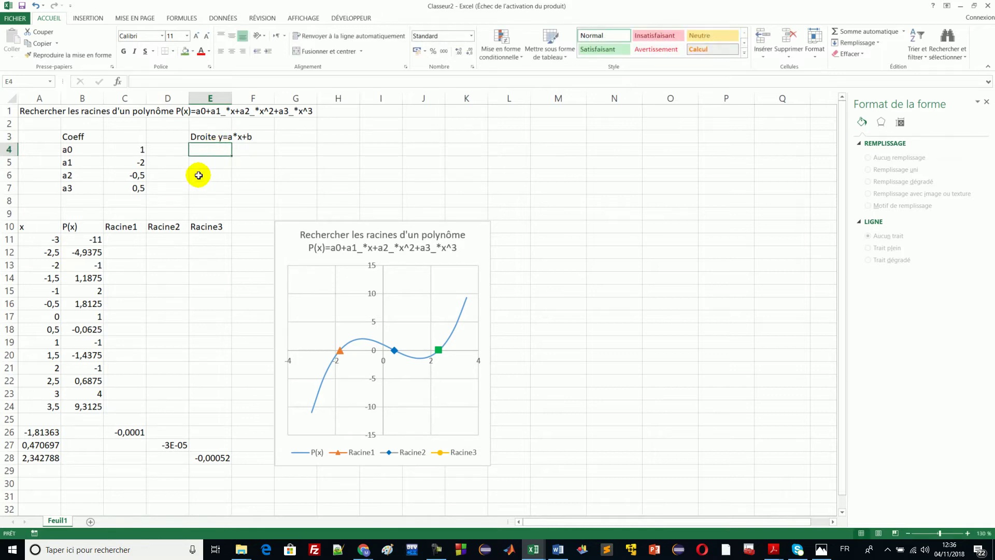
{"action": "type", "text": "x0"}
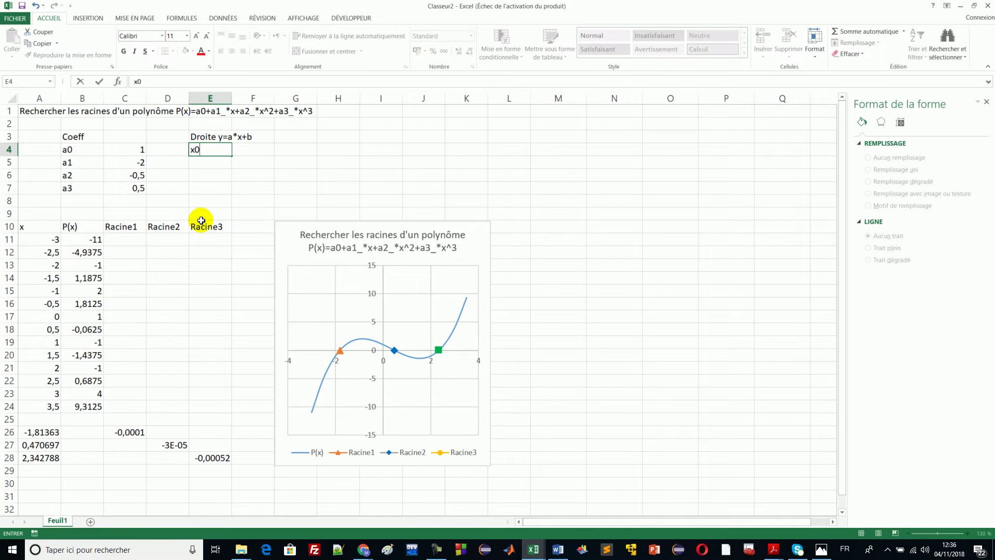
{"action": "key", "text": "Return"}
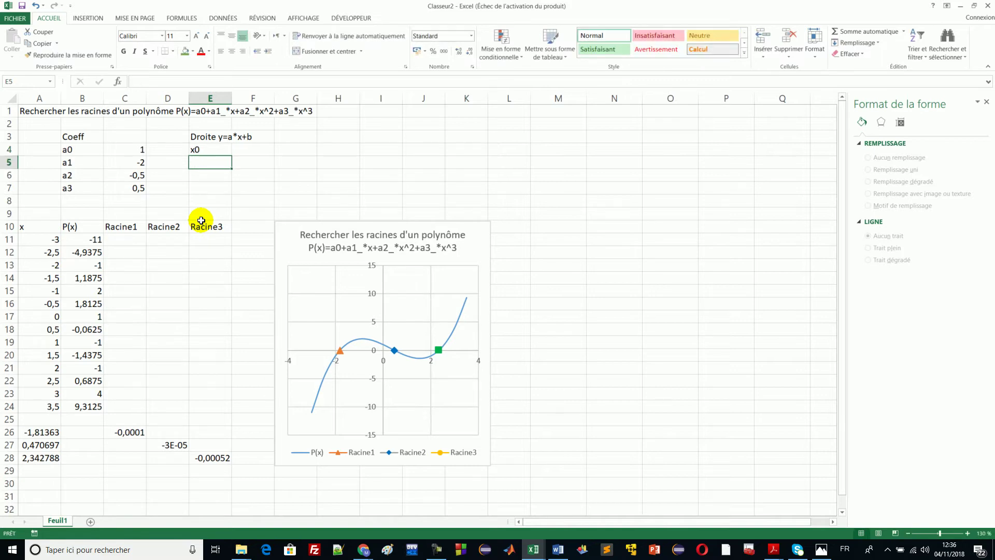
{"action": "type", "text": "y0"}
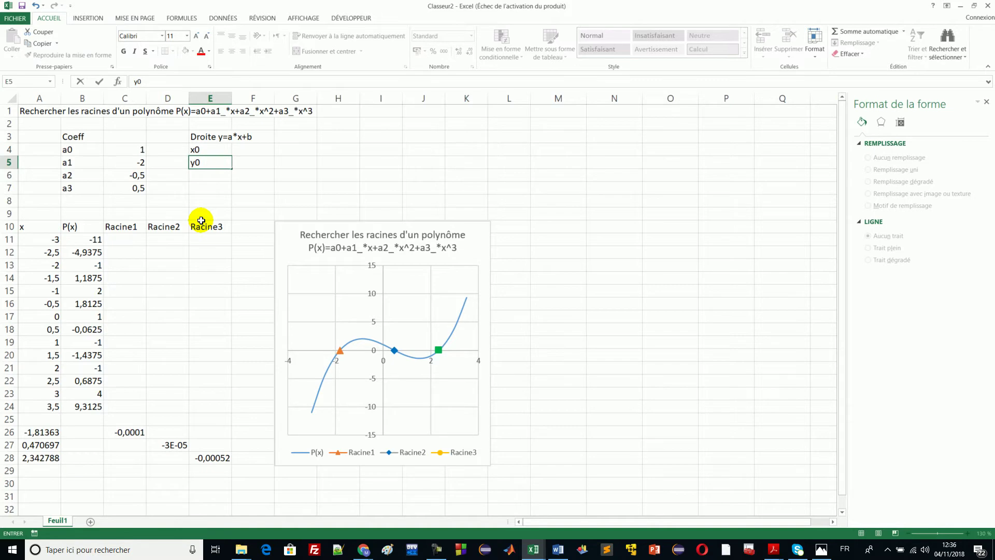
{"action": "key", "text": "Return"}
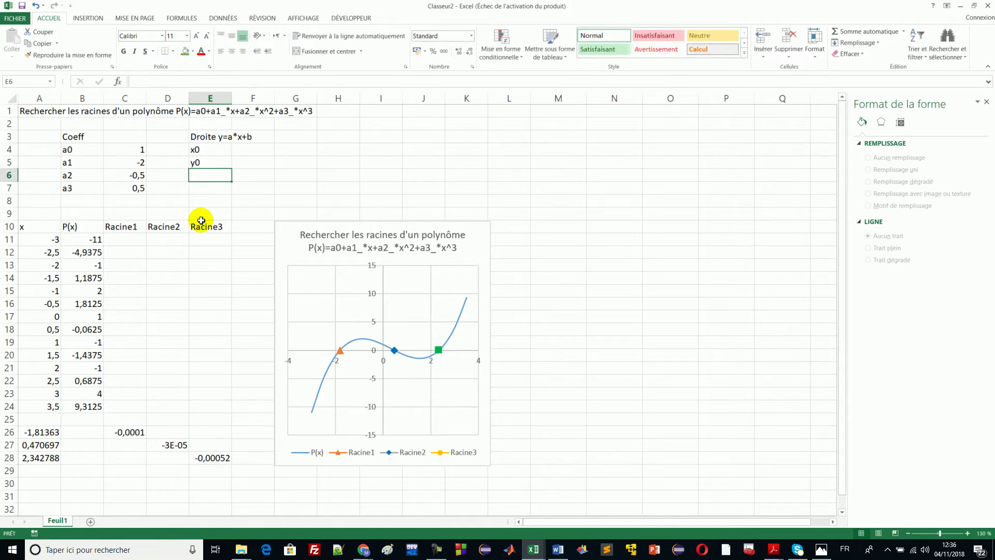
{"action": "type", "text": "x1"}
{"action": "key", "text": "Return"}
{"action": "type", "text": "y"}
Fill in the line's point coordinates in F4:F7: x0 = 4, y0 = 2, x1 = 0 and y1 = 0.
{"action": "key", "text": "Up"}
{"action": "key", "text": "Up"}
{"action": "key", "text": "Up"}
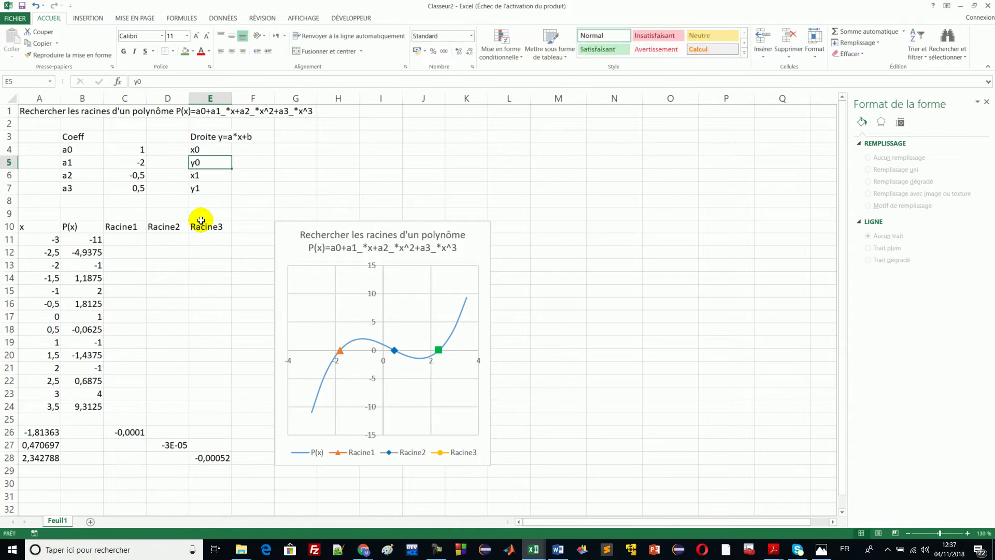
{"action": "key", "text": "Right"}
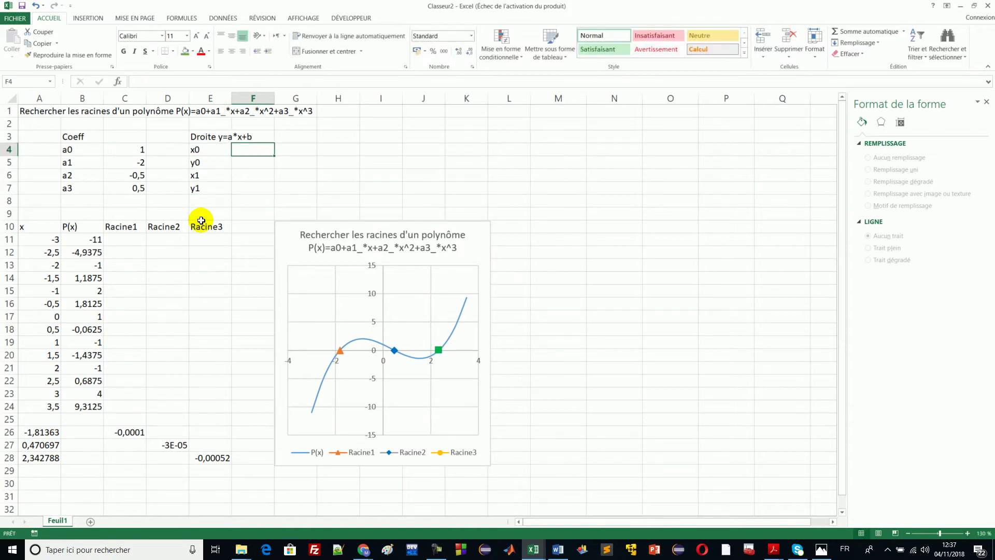
{"action": "type", "text": "4"}
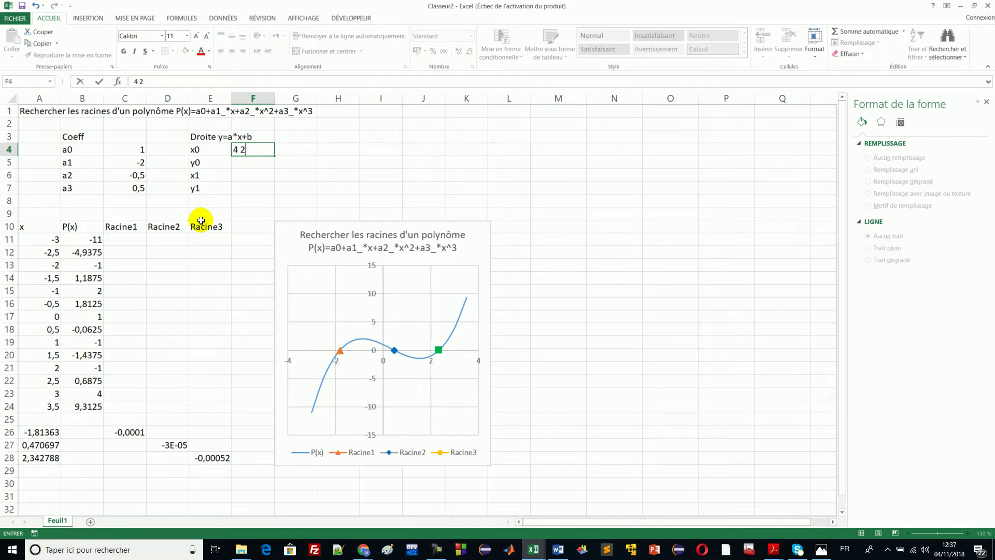
{"action": "key", "text": "Return"}
{"action": "type", "text": "2"}
{"action": "key", "text": "Return"}
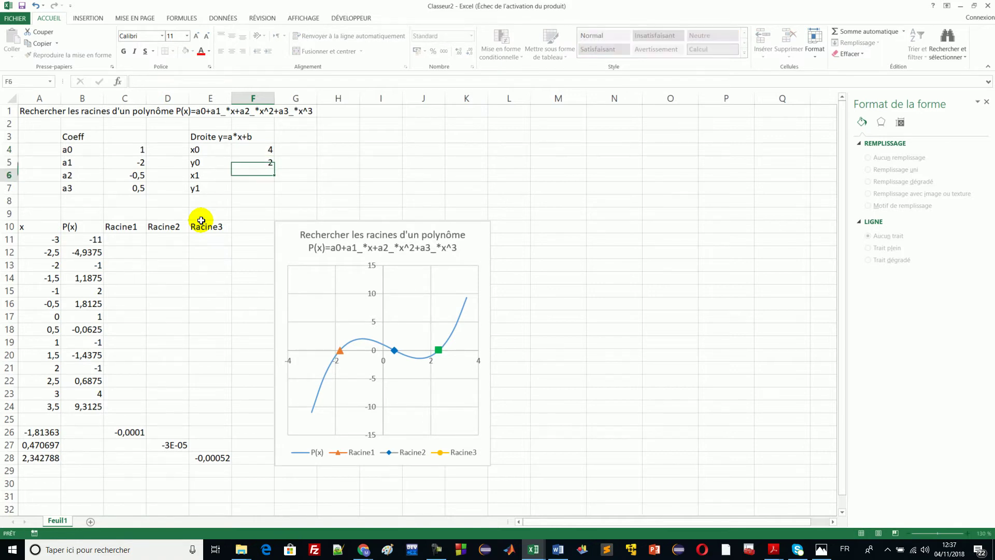
{"action": "type", "text": "0"}
{"action": "key", "text": "Return"}
{"action": "type", "text": "0"}
{"action": "left_click_drag", "start_coordinate": [205, 150], "coordinate": [253, 185]}
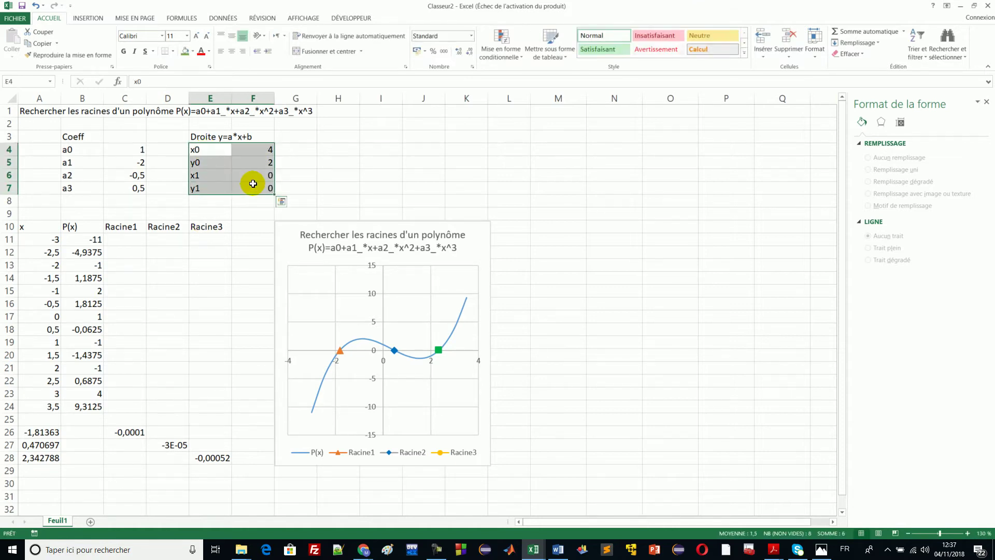
Enter the line coefficient labels a in H4 and b in H5.
{"action": "left_click", "coordinate": [327, 149]}
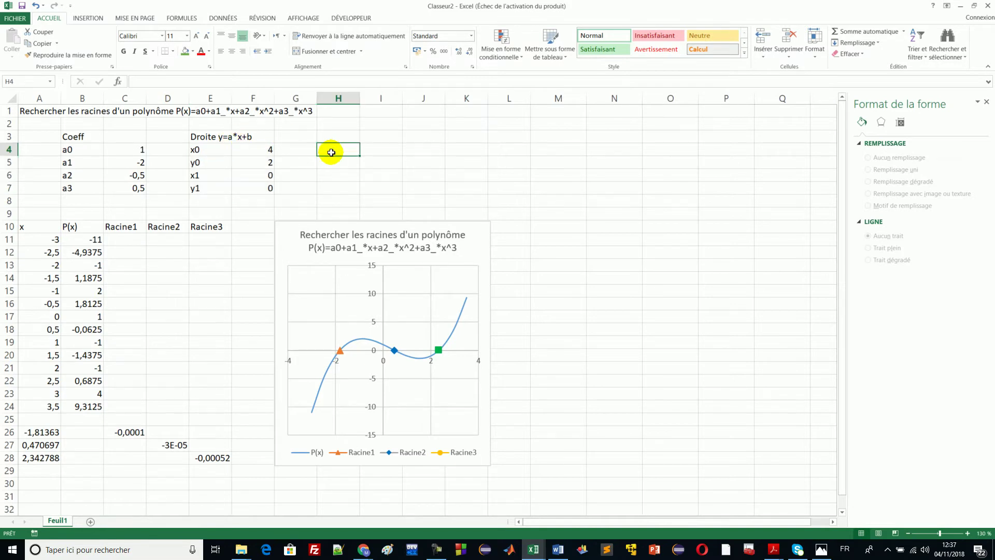
{"action": "type", "text": "a"}
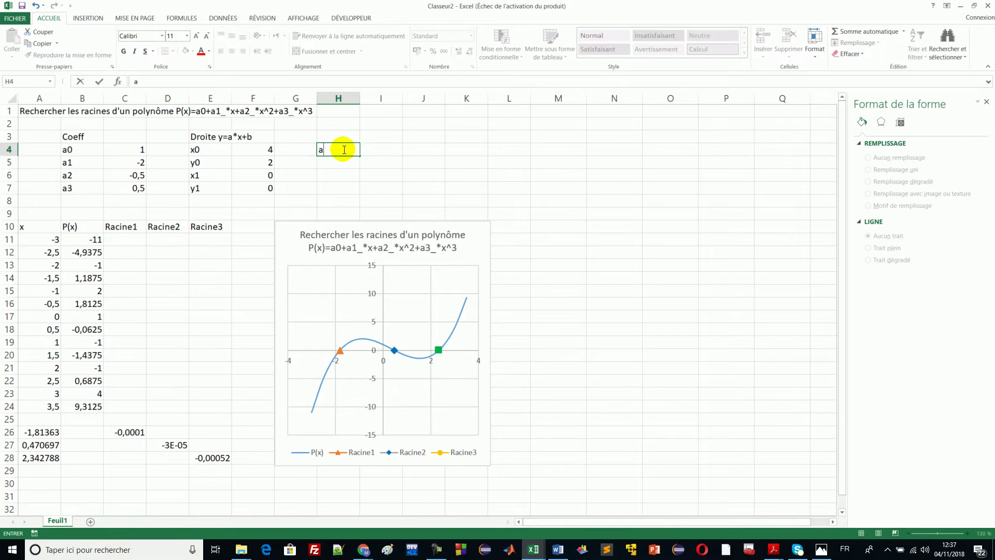
{"action": "left_click", "coordinate": [332, 163]}
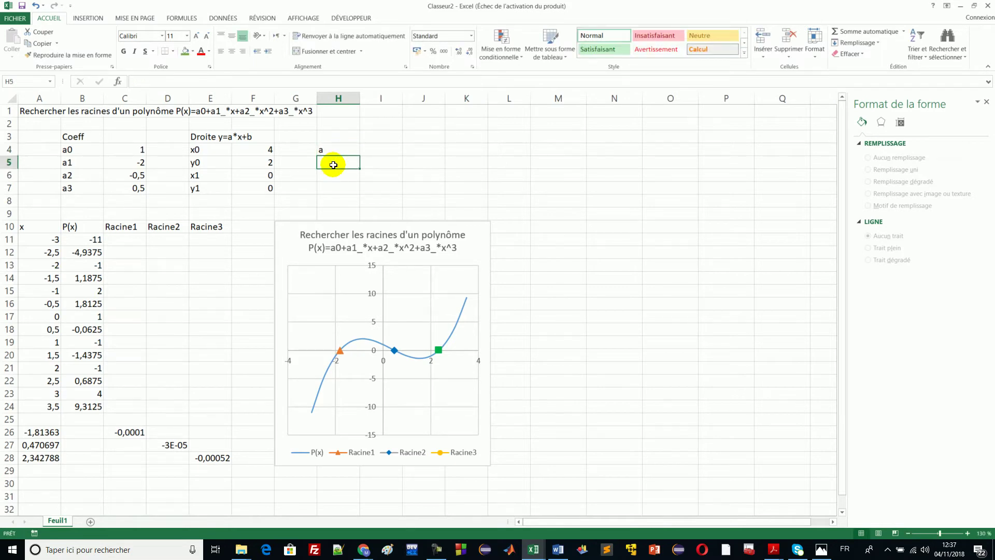
{"action": "type", "text": "b"}
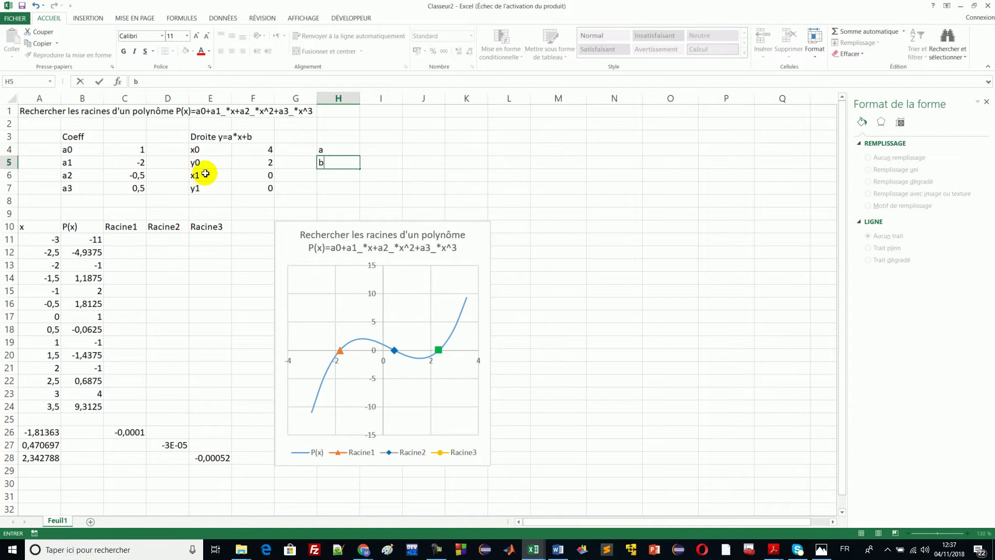
Define the cell names x0 for F4 and y0 for F5.
{"action": "left_click", "coordinate": [265, 149]}
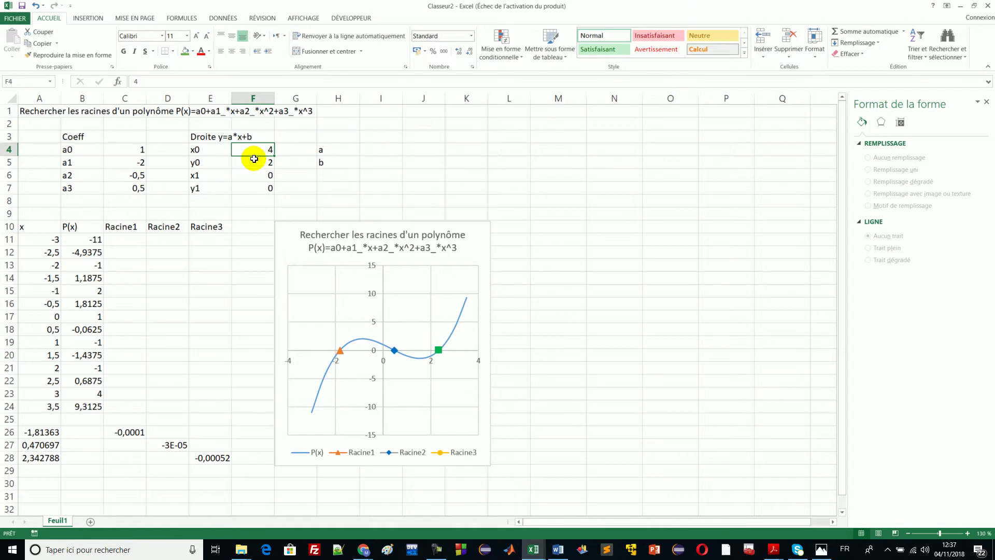
{"action": "left_click", "coordinate": [24, 82]}
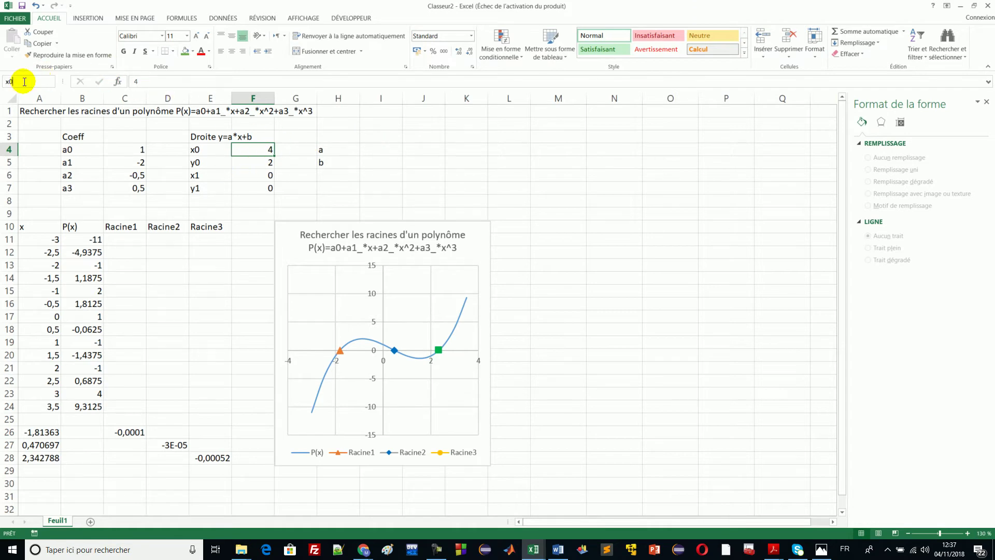
{"action": "key", "text": "Return"}
{"action": "left_click", "coordinate": [263, 163]}
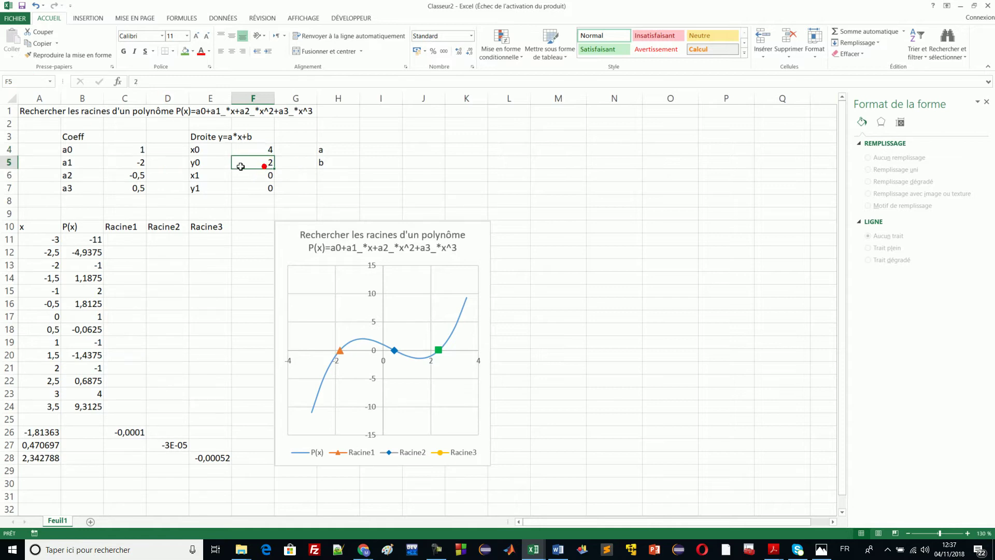
{"action": "left_click", "coordinate": [24, 84]}
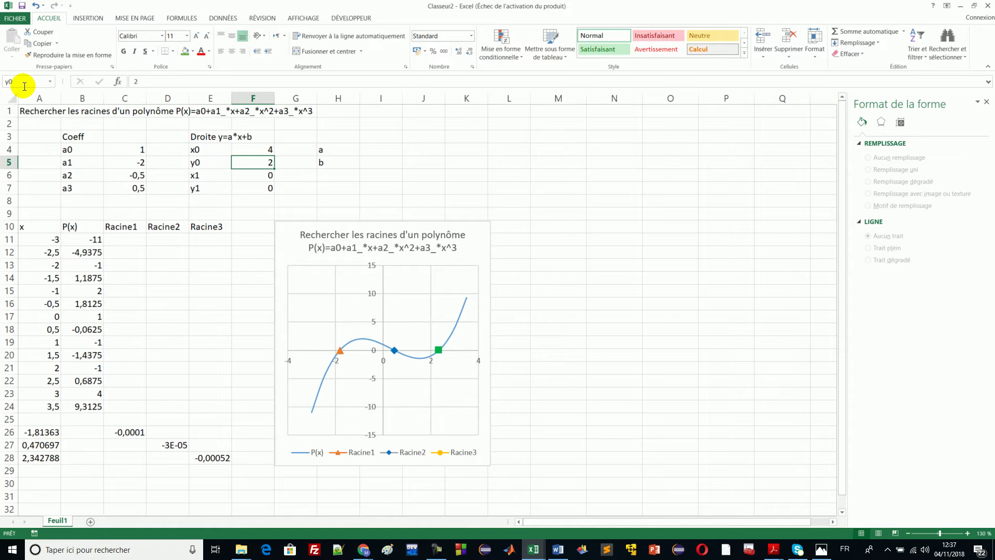
{"action": "key", "text": "Return"}
Define the cell names x1_ for F6 and y1_ for F7.
{"action": "left_click", "coordinate": [262, 178]}
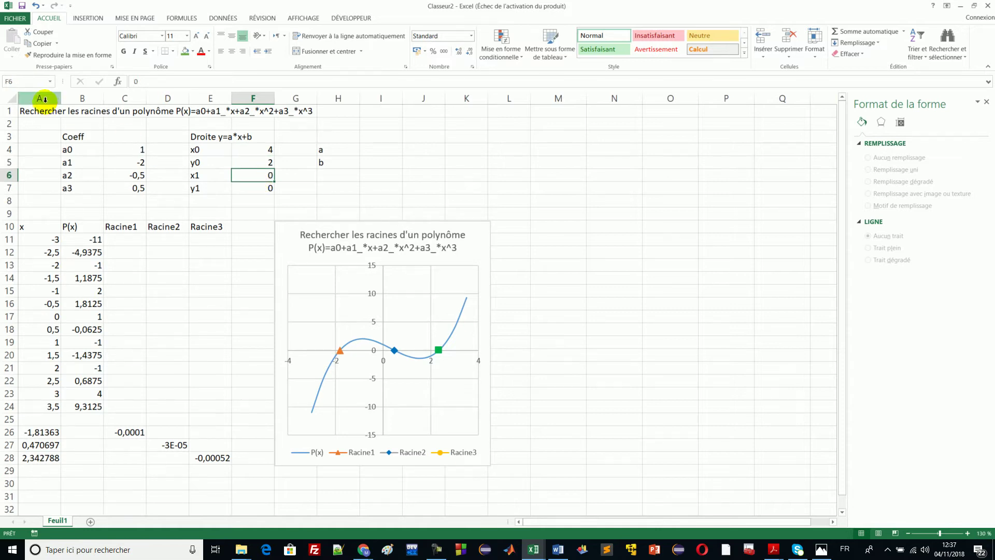
{"action": "left_click", "coordinate": [29, 86]}
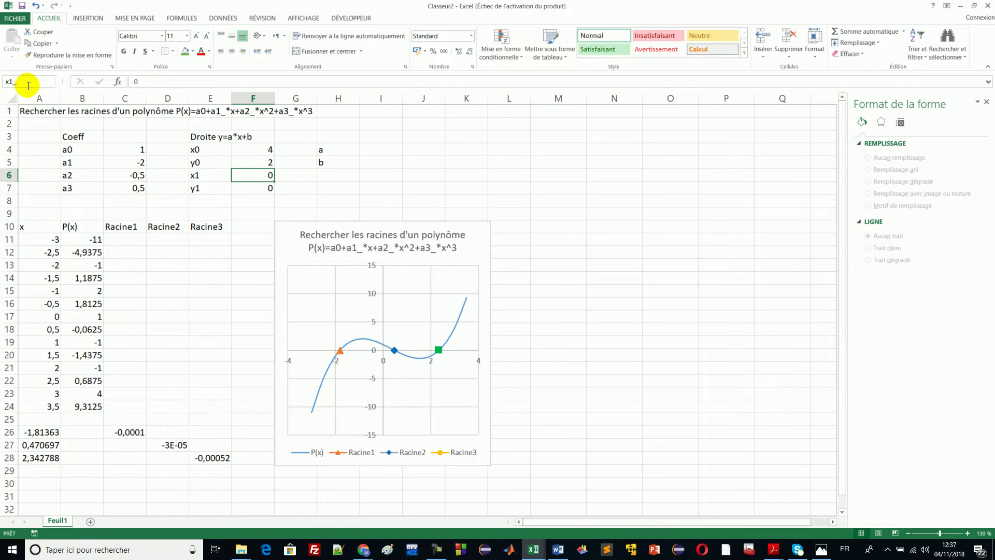
{"action": "type", "text": "x1"}
{"action": "key", "text": "Return"}
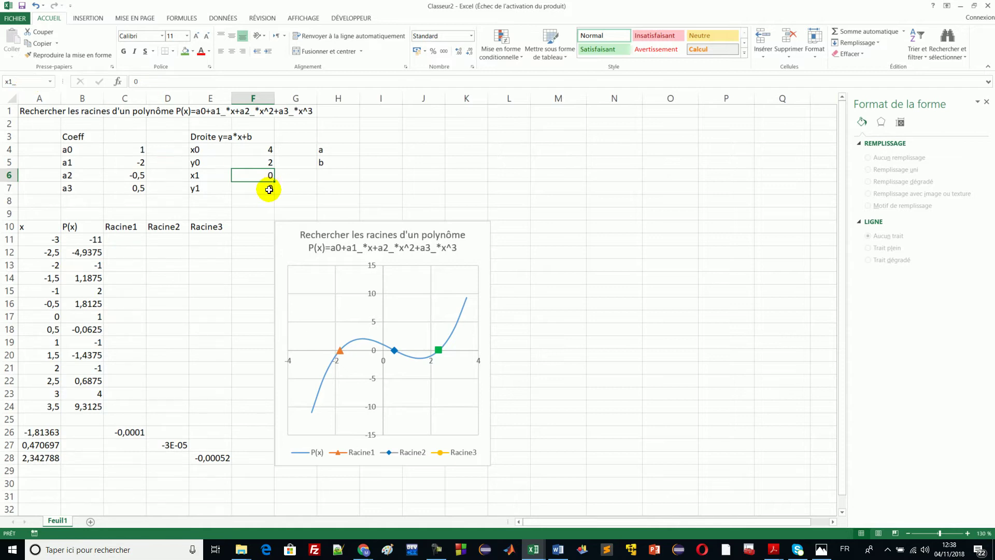
{"action": "left_click", "coordinate": [266, 188]}
{"action": "left_click", "coordinate": [8, 79]}
{"action": "type", "text": "y"}
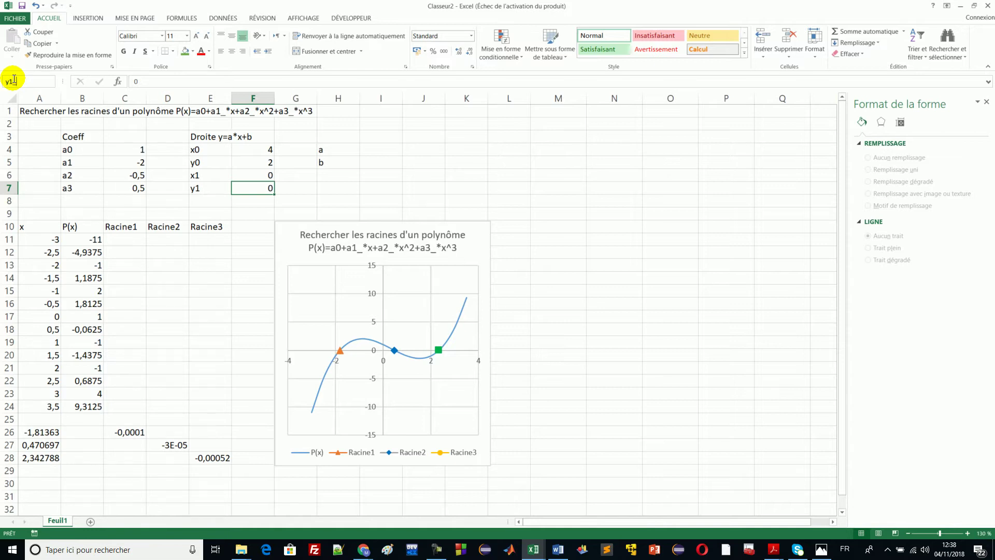
{"action": "type", "text": "1"}
{"action": "key", "text": "Return"}
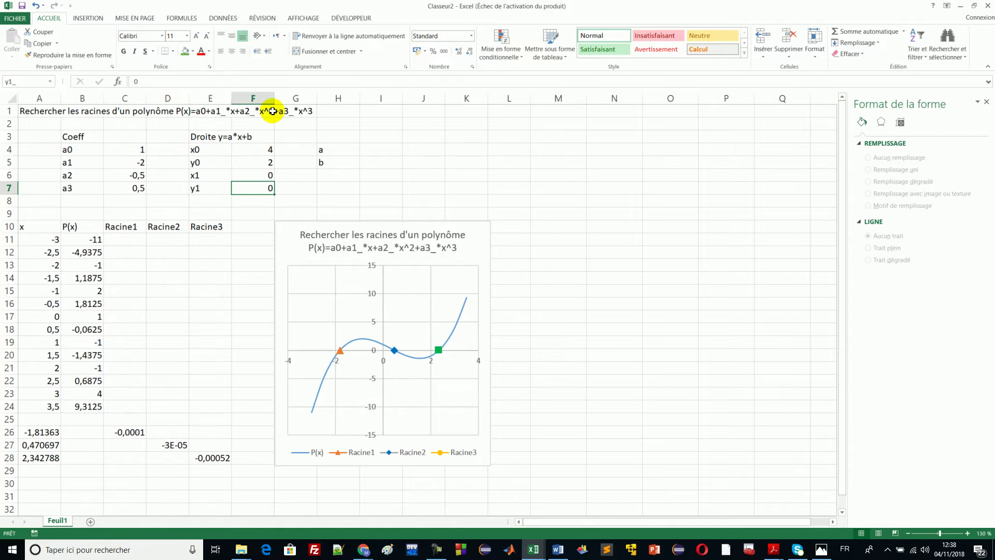
Define the cell names a for I4 and b for I5, next to the coefficient labels.
{"action": "left_click", "coordinate": [378, 150]}
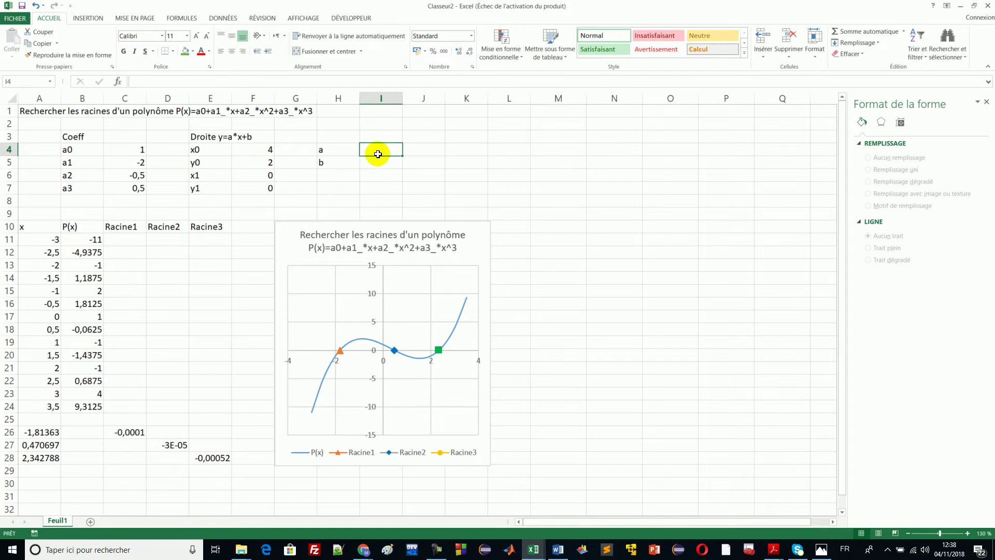
{"action": "left_click", "coordinate": [23, 81]}
{"action": "type", "text": "a"}
{"action": "key", "text": "Return"}
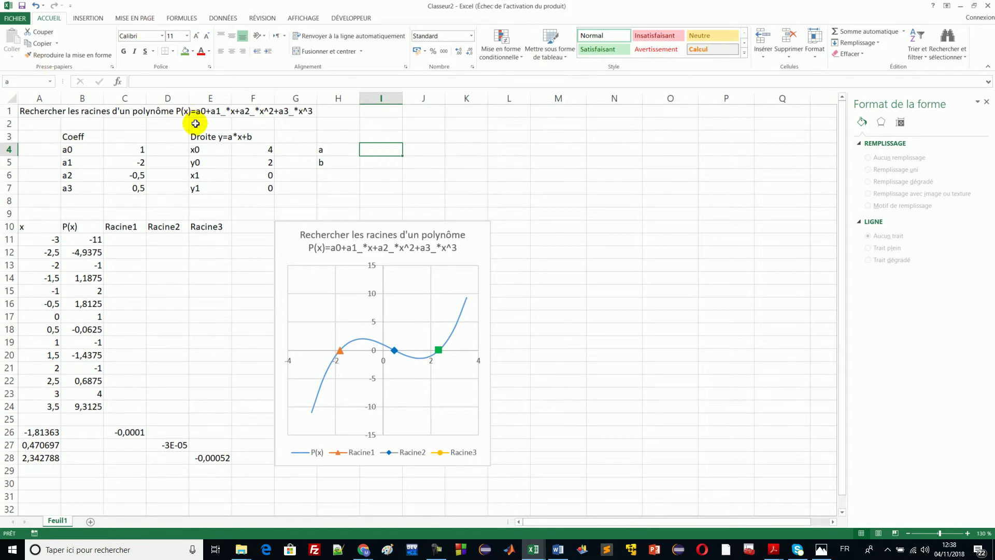
{"action": "left_click", "coordinate": [371, 164]}
{"action": "left_click", "coordinate": [22, 82]}
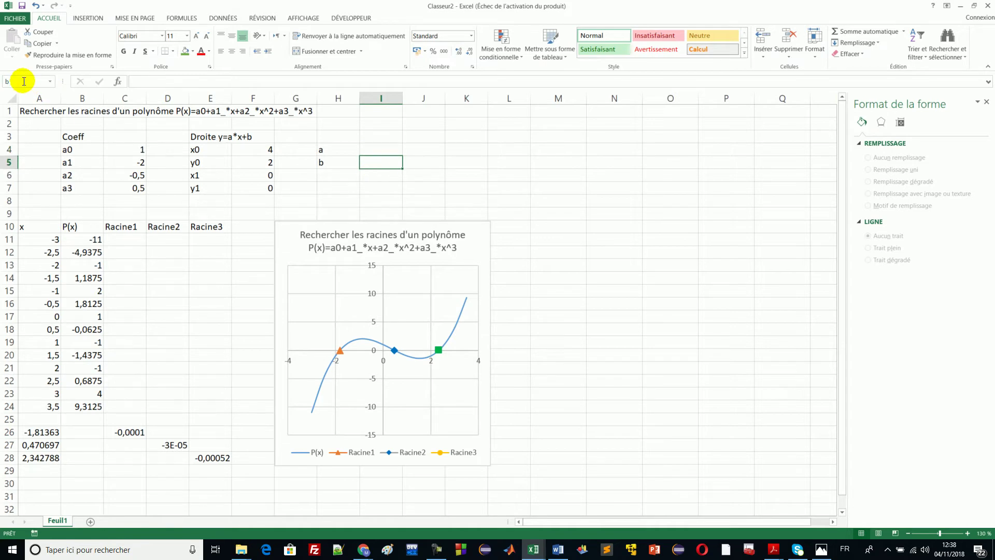
{"action": "key", "text": "Return"}
Compute the slope a in I4 with the formula =(y1_-y0)/(x1_-x0).
{"action": "left_click", "coordinate": [382, 147]}
{"action": "left_click", "coordinate": [382, 147]}
{"action": "type", "text": "=("}
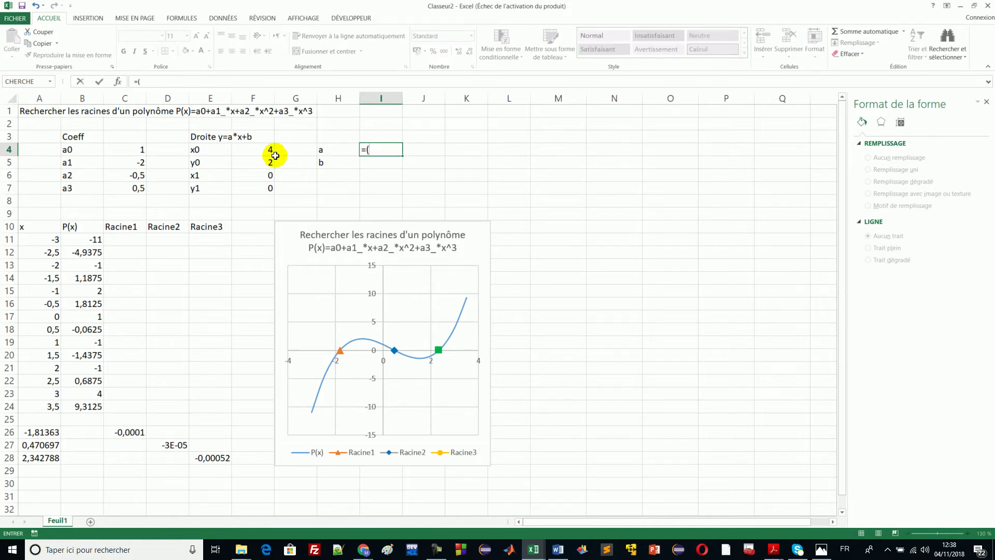
{"action": "left_click", "coordinate": [267, 189]}
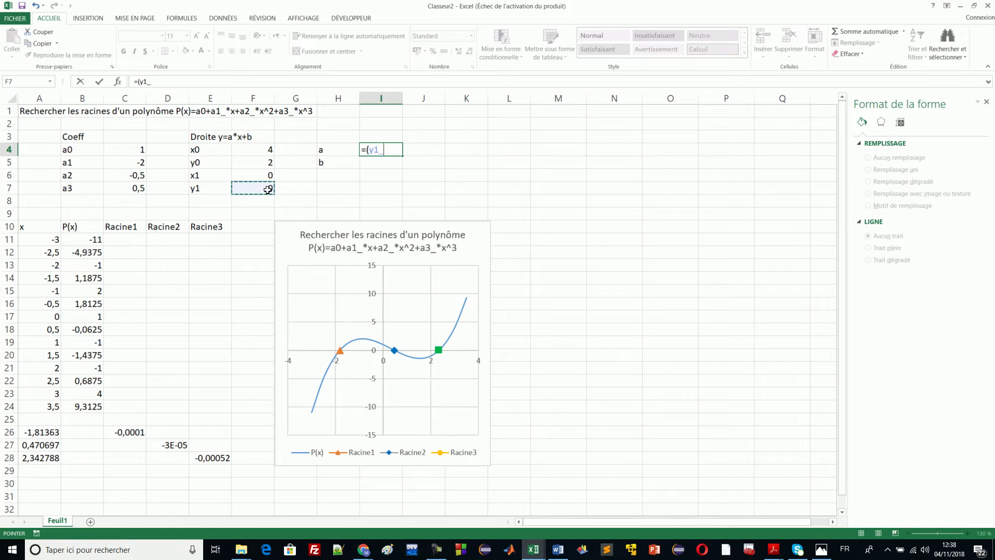
{"action": "type", "text": "-"}
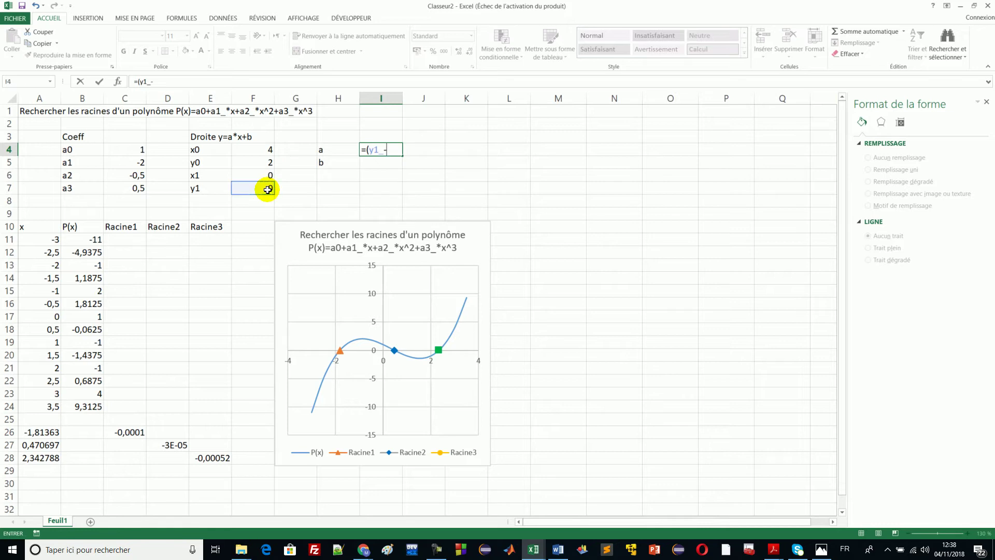
{"action": "left_click", "coordinate": [265, 163]}
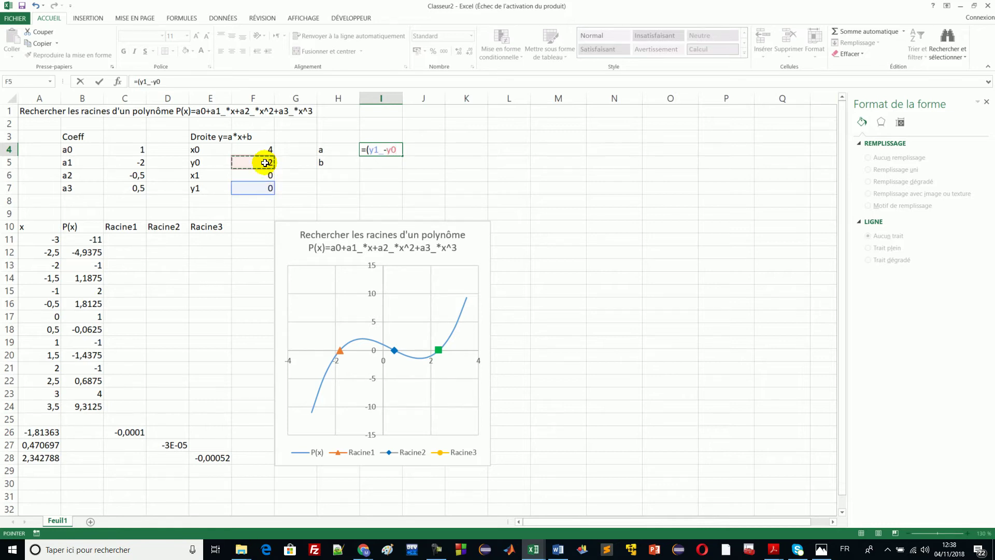
{"action": "type", "text": ")/("}
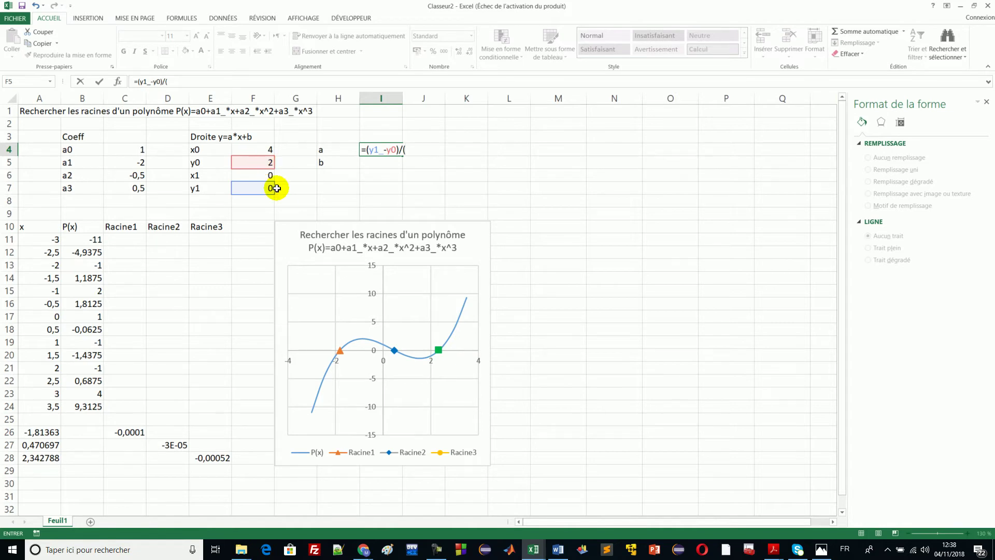
{"action": "left_click", "coordinate": [261, 174]}
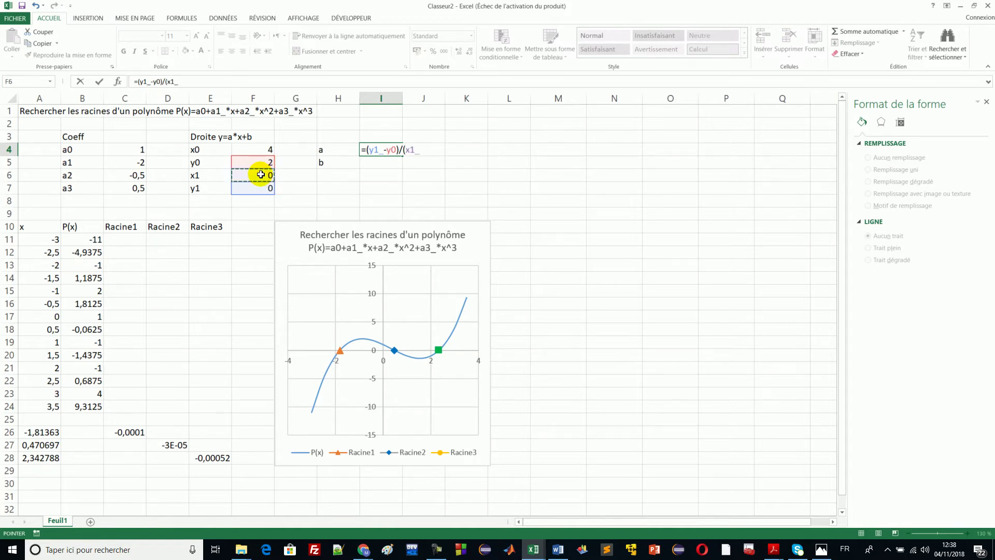
{"action": "type", "text": "-"}
{"action": "left_click", "coordinate": [252, 149]}
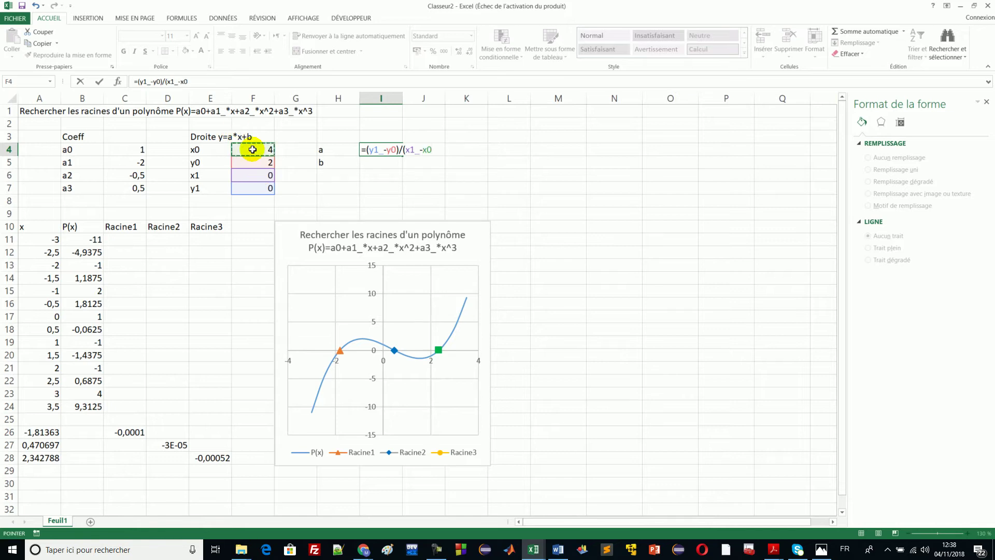
{"action": "type", "text": ")"}
{"action": "key", "text": "Return"}
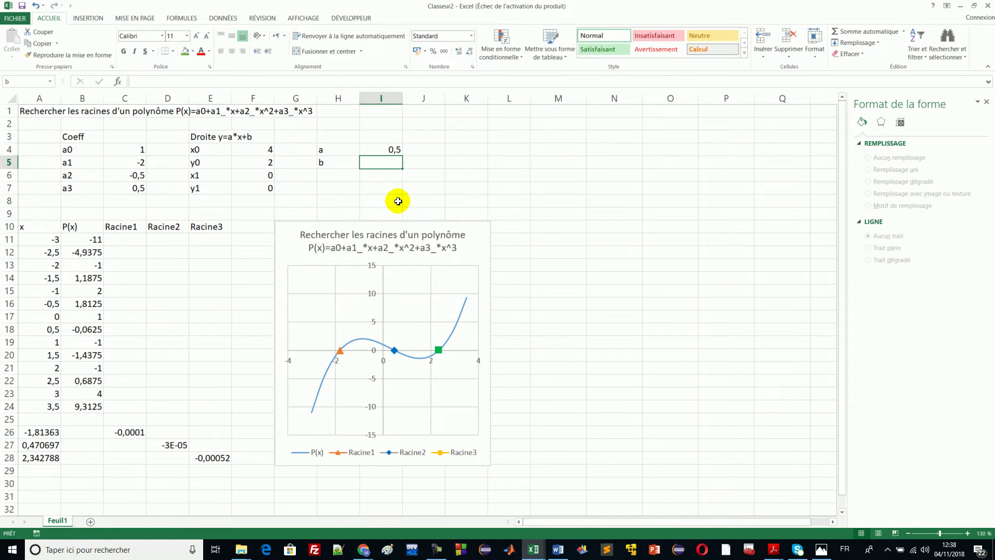
Compute the intercept b in I5 with the formula =y1_-a*x1_.
{"action": "type", "text": "="}
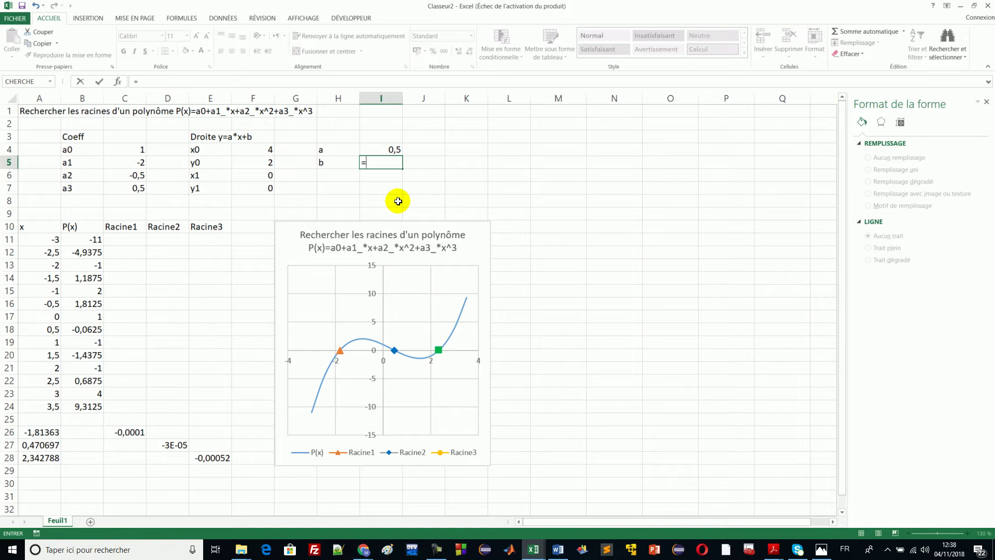
{"action": "left_click", "coordinate": [263, 188]}
{"action": "type", "text": "-a"}
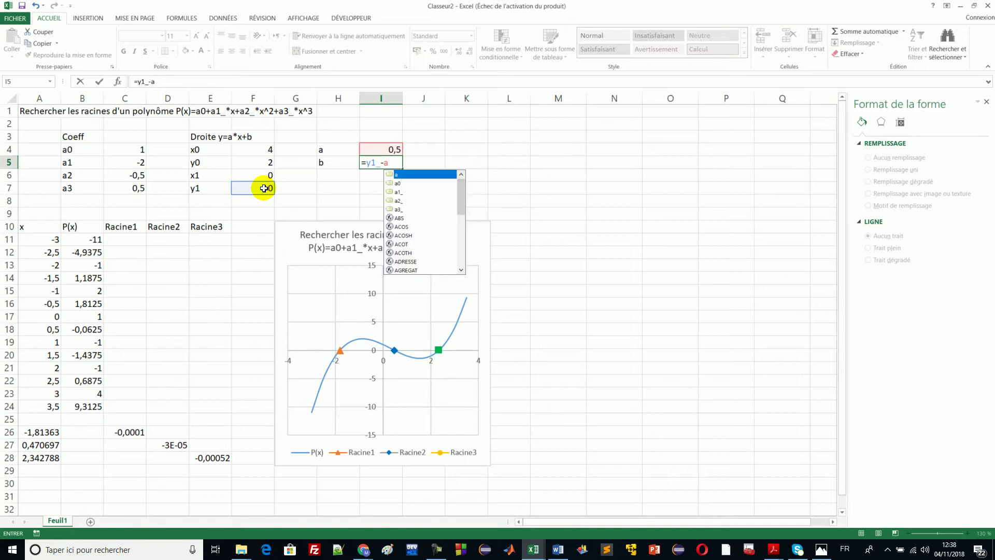
{"action": "type", "text": "*"}
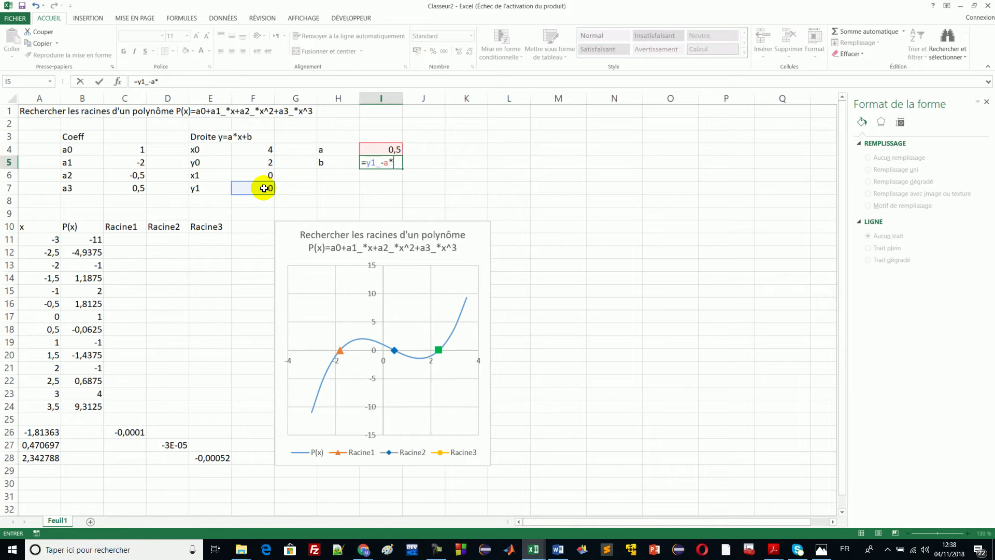
{"action": "type", "text": "x1"}
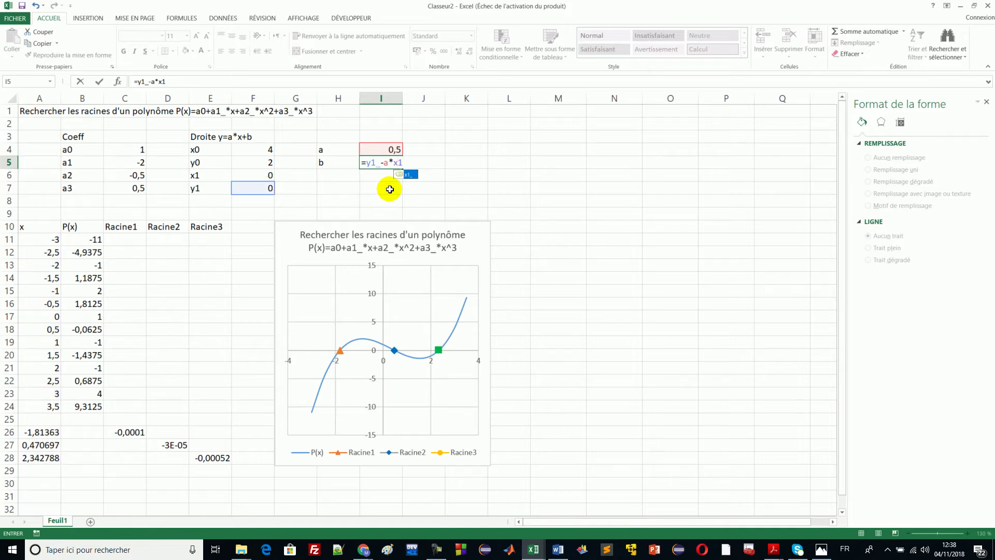
{"action": "double_click", "coordinate": [410, 173]}
{"action": "key", "text": "Return"}
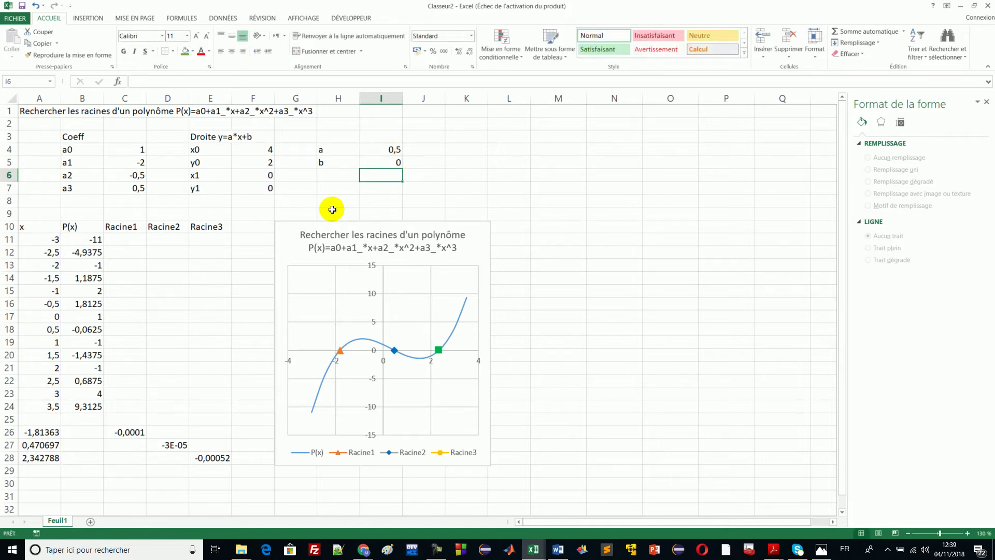
{"action": "left_click", "coordinate": [385, 163]}
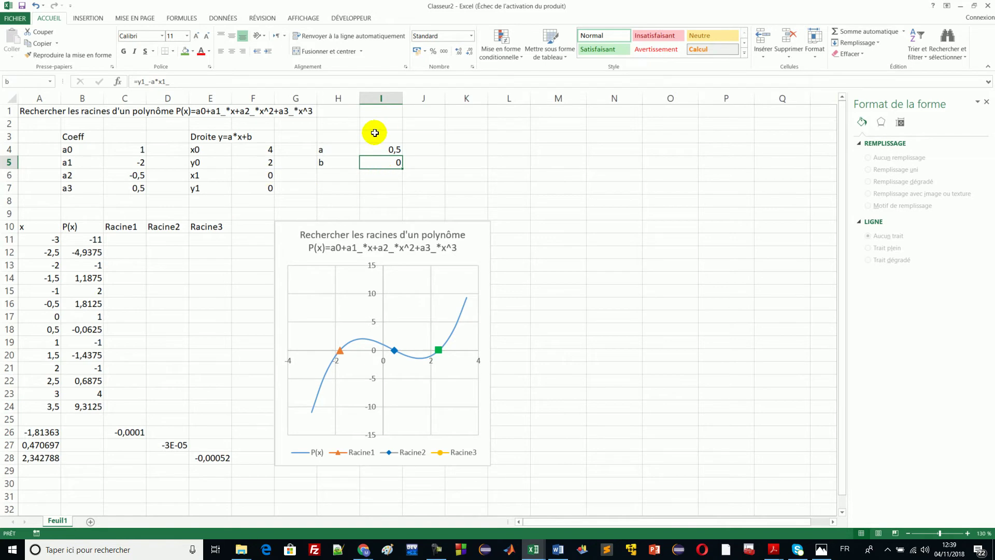
Set x1 to 1 in F6 to test the line coefficient formulas.
{"action": "left_click", "coordinate": [259, 178]}
{"action": "type", "text": "1_"}
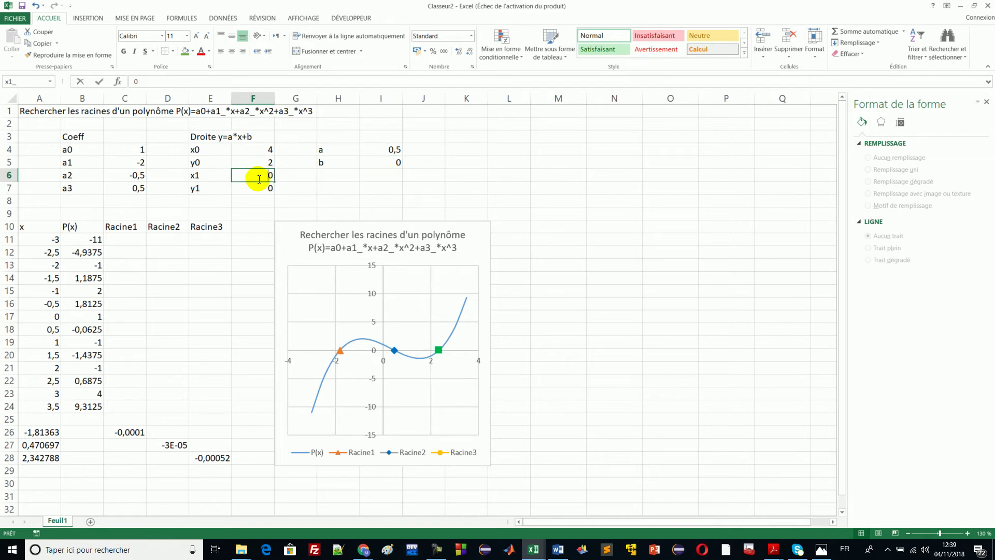
{"action": "key", "text": "Return"}
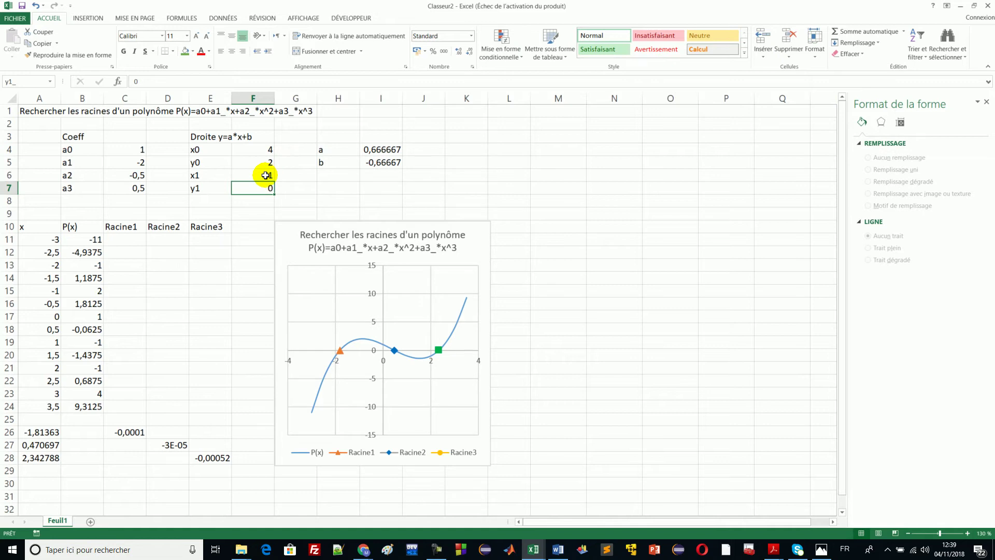
{"action": "left_click", "coordinate": [265, 174]}
Consult the line's point values in racines2.xlsx, return to Classeur2, and set x0 to 2, y0 to 4 and x1 to 0.
{"action": "left_click", "coordinate": [265, 151]}
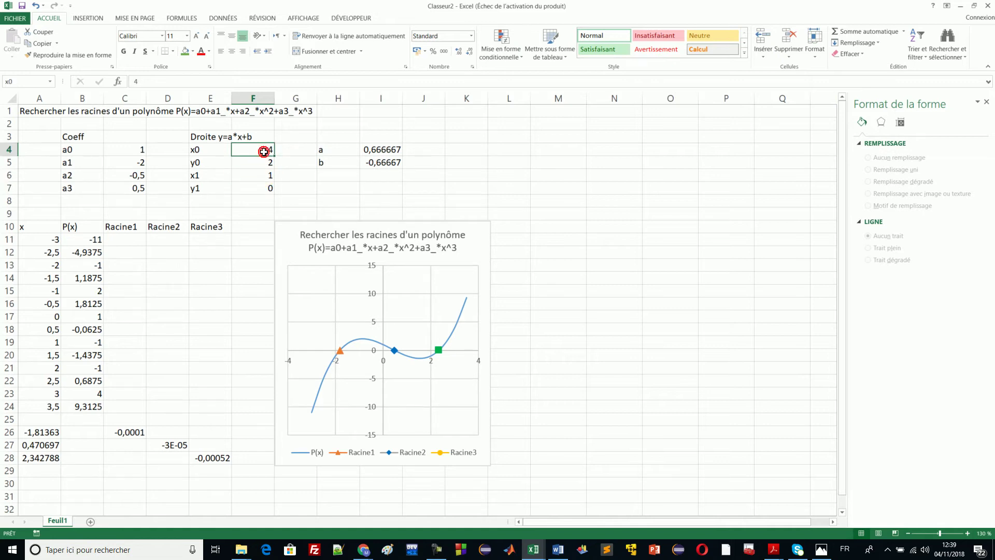
{"action": "key", "text": "alt+Tab"}
{"action": "key", "text": "alt+Tab"}
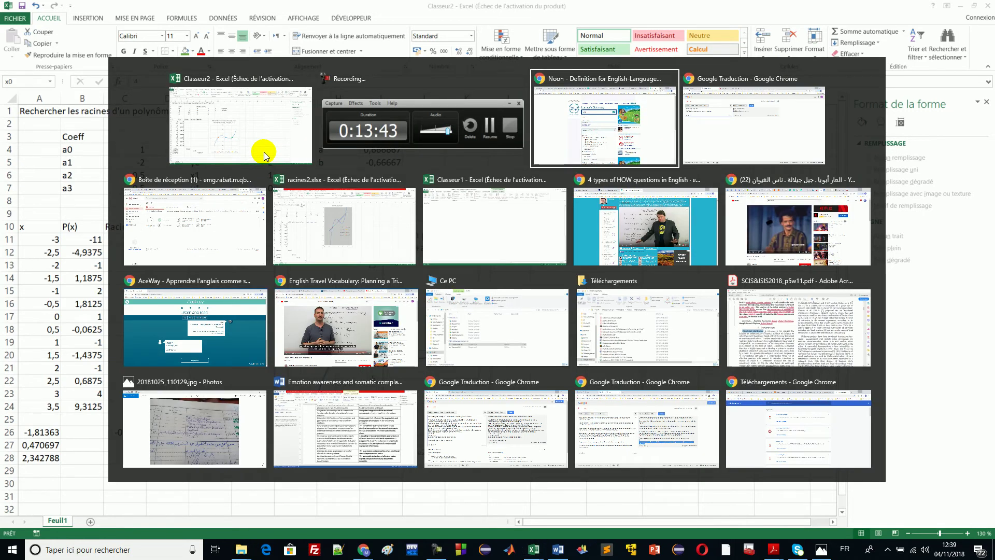
{"action": "left_click", "coordinate": [300, 210]}
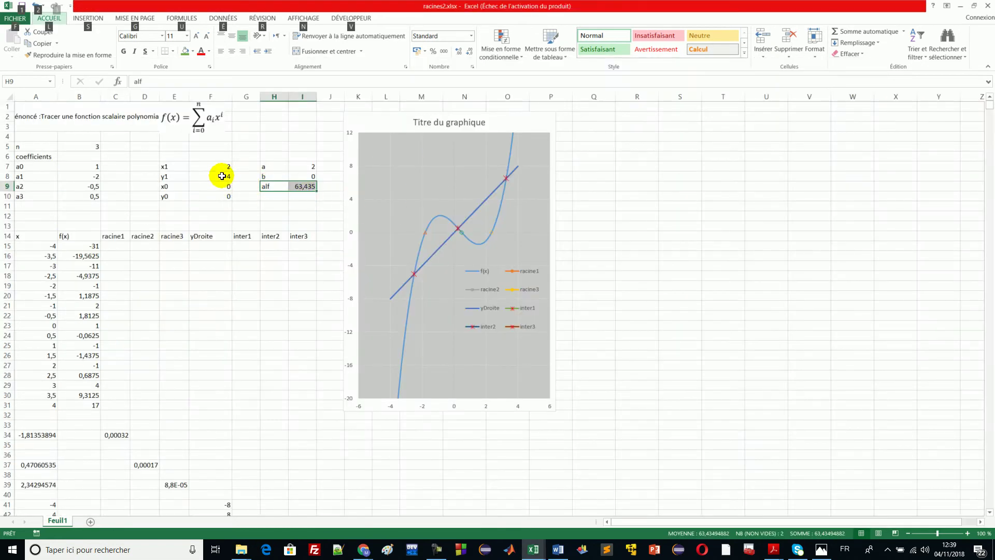
{"action": "key", "text": "alt+Tab"}
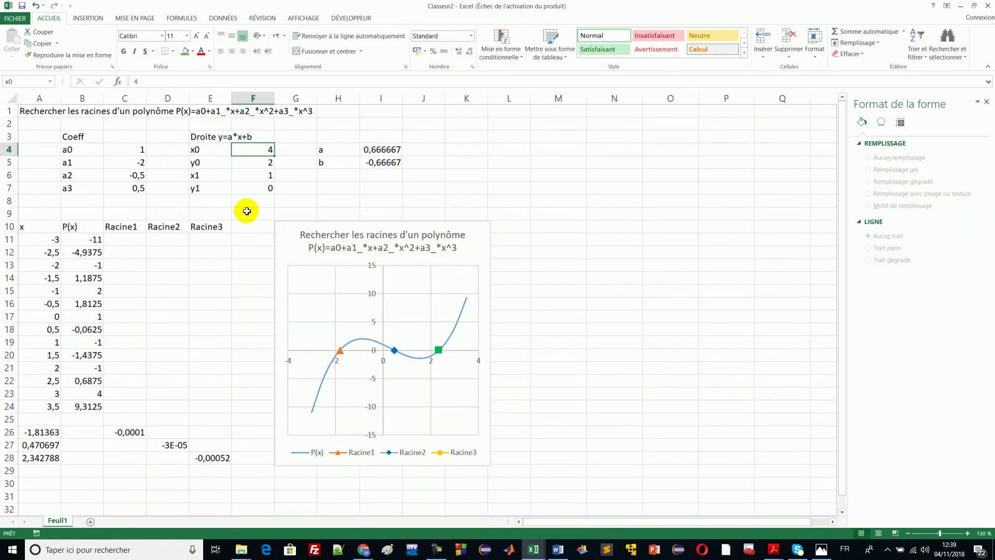
{"action": "key", "text": "BackSpace"}
{"action": "type", "text": "2"}
{"action": "key", "text": "Return"}
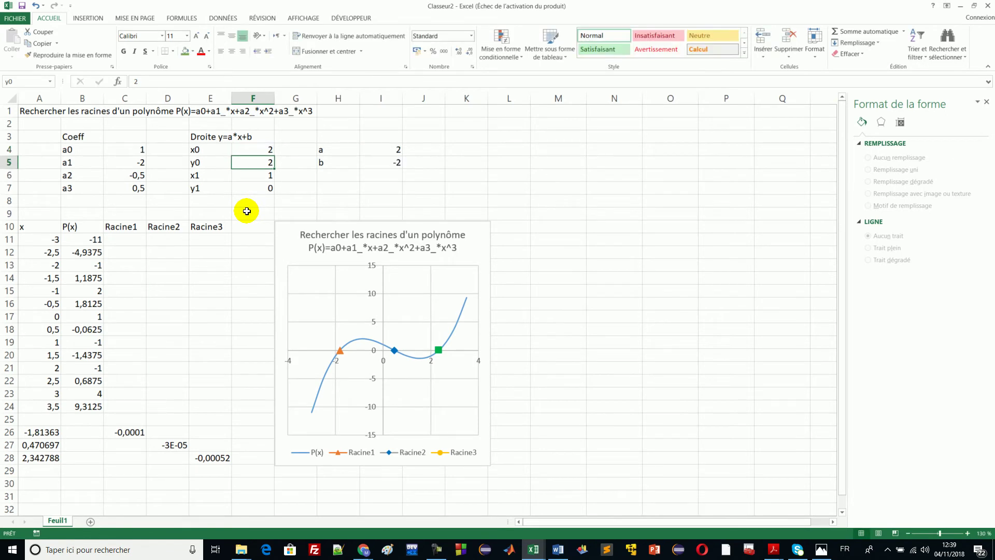
{"action": "type", "text": "4"}
{"action": "key", "text": "Return"}
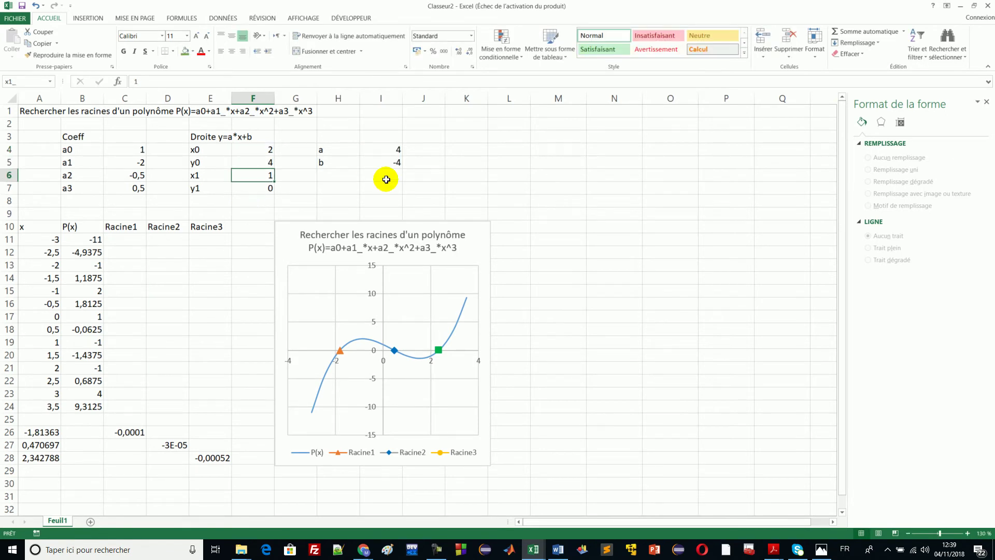
{"action": "type", "text": "0"}
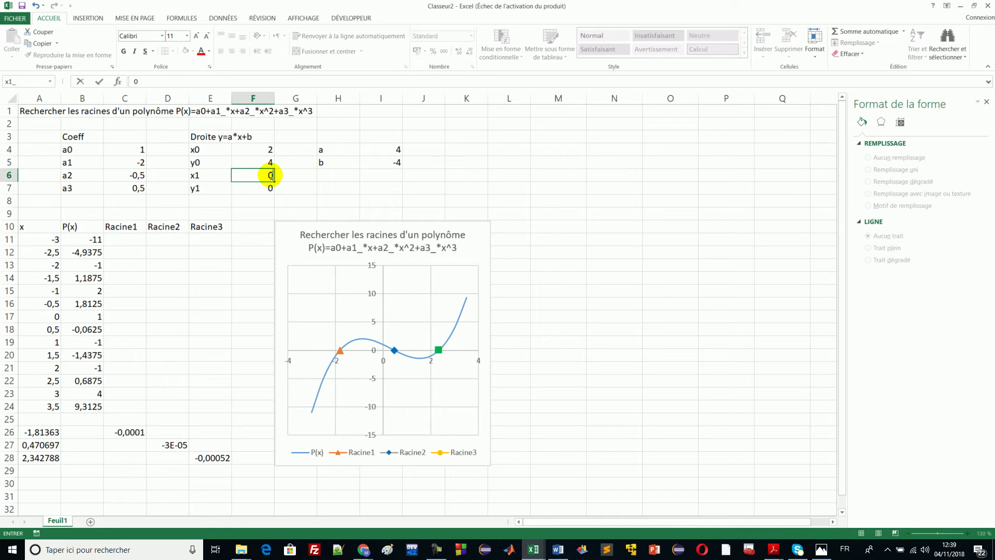
{"action": "key", "text": "Return"}
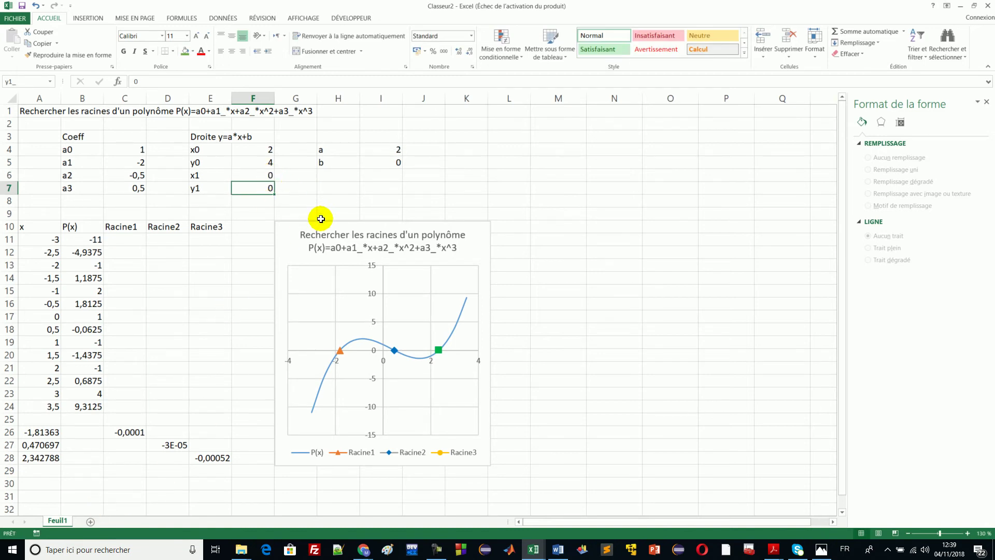
Move the chart away from column F and enter the column header Droite in F10.
{"action": "left_click_drag", "start_coordinate": [320, 223], "coordinate": [443, 207]}
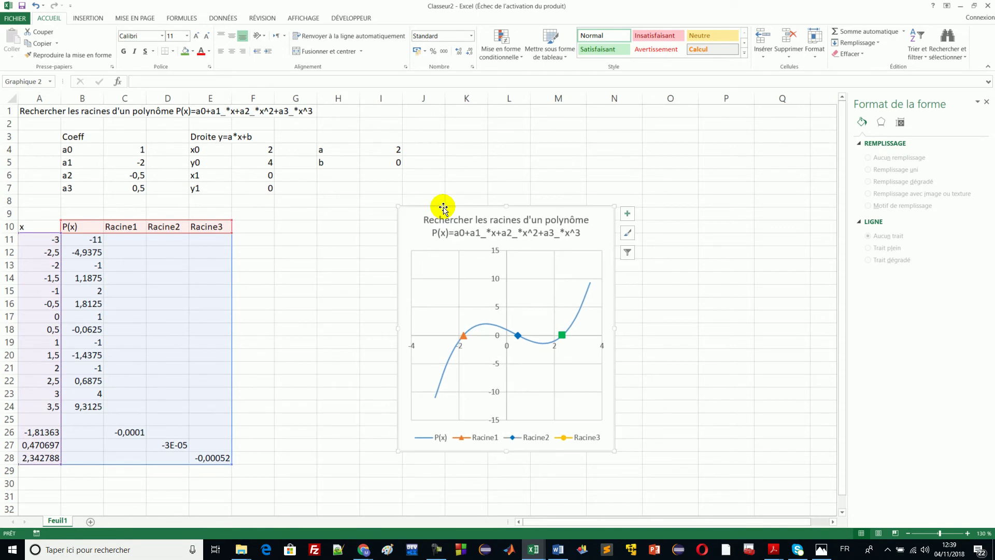
{"action": "left_click", "coordinate": [262, 227]}
{"action": "type", "text": "Droite"}
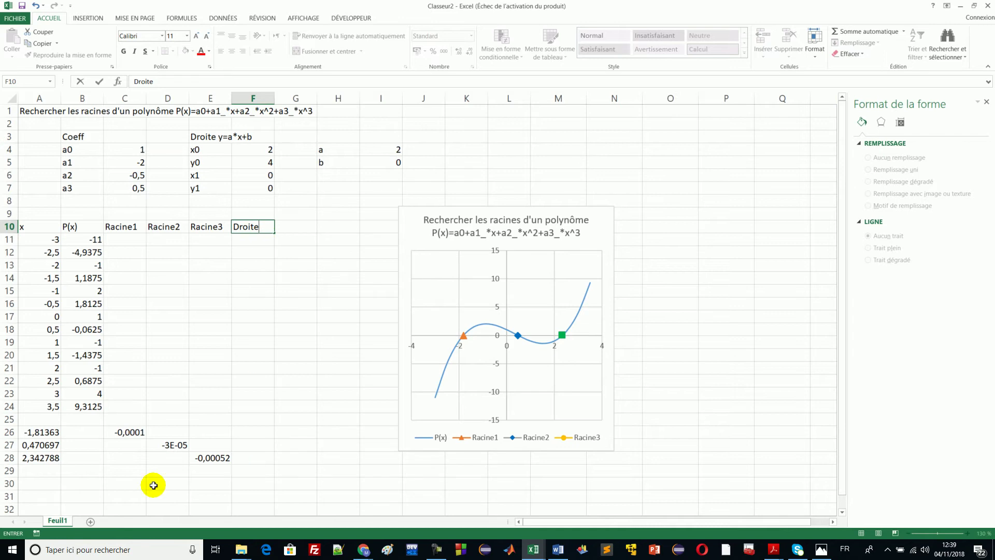
Enter the line's end x values -4 in A30 and 4 in A31, below the roots.
{"action": "left_click", "coordinate": [46, 483]}
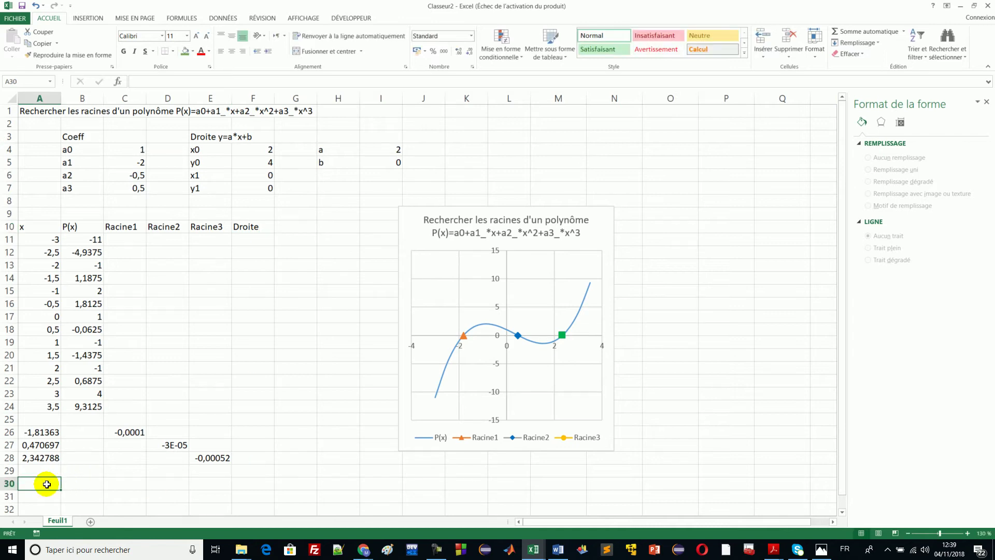
{"action": "type", "text": "-4"}
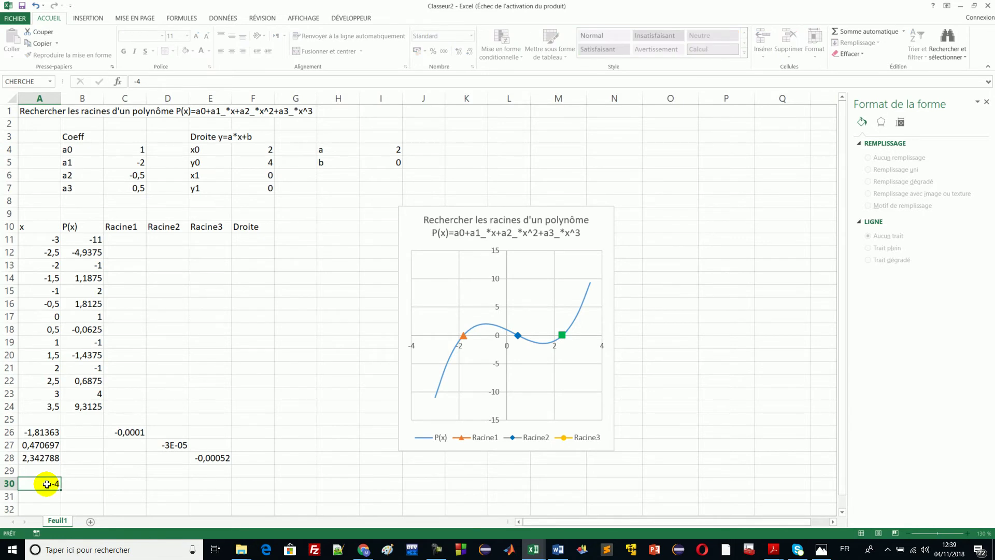
{"action": "key", "text": "Return"}
{"action": "type", "text": "4"}
{"action": "left_click", "coordinate": [47, 483]}
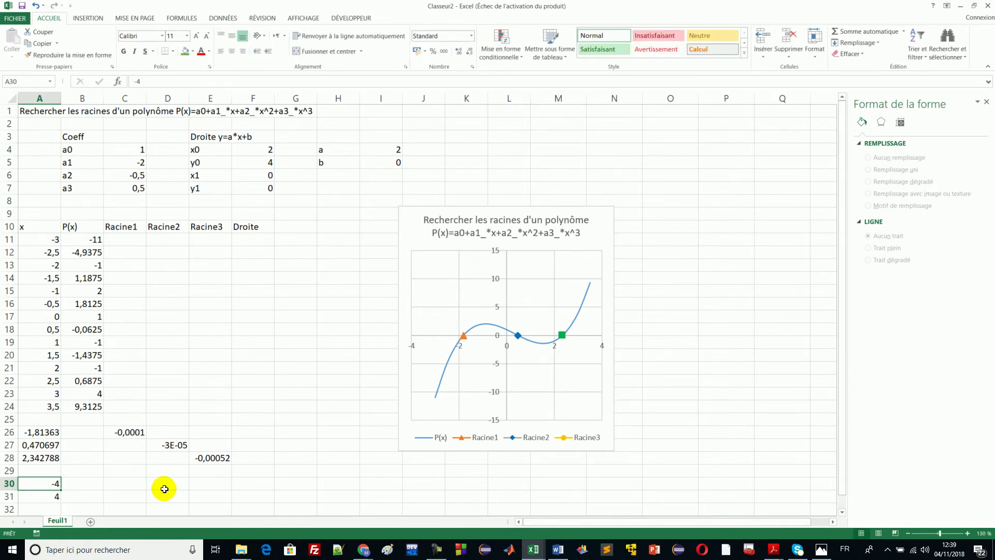
Calculate the line's y values with =a*x+b in F30 and fill the formula down to F31.
{"action": "left_click", "coordinate": [251, 484]}
{"action": "type", "text": "="}
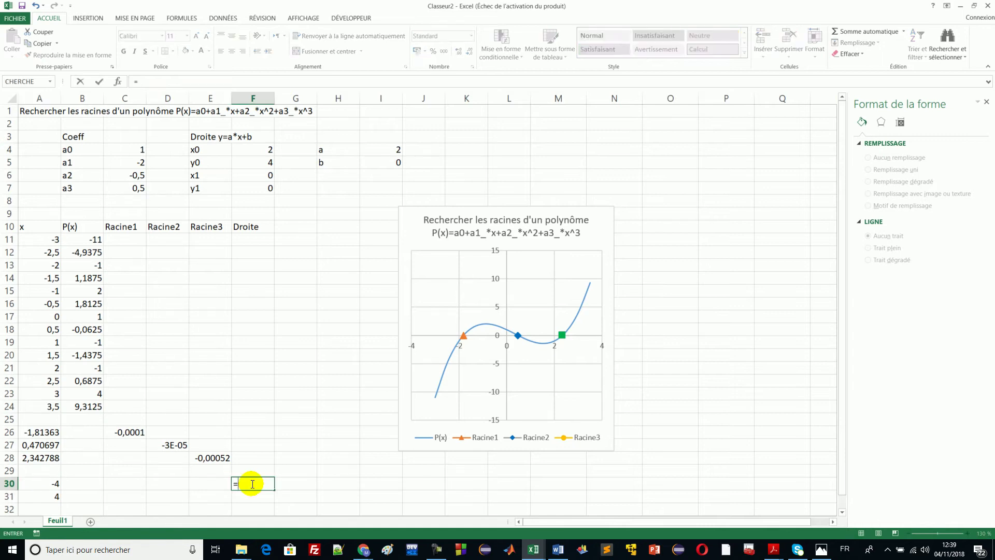
{"action": "type", "text": "a*x"}
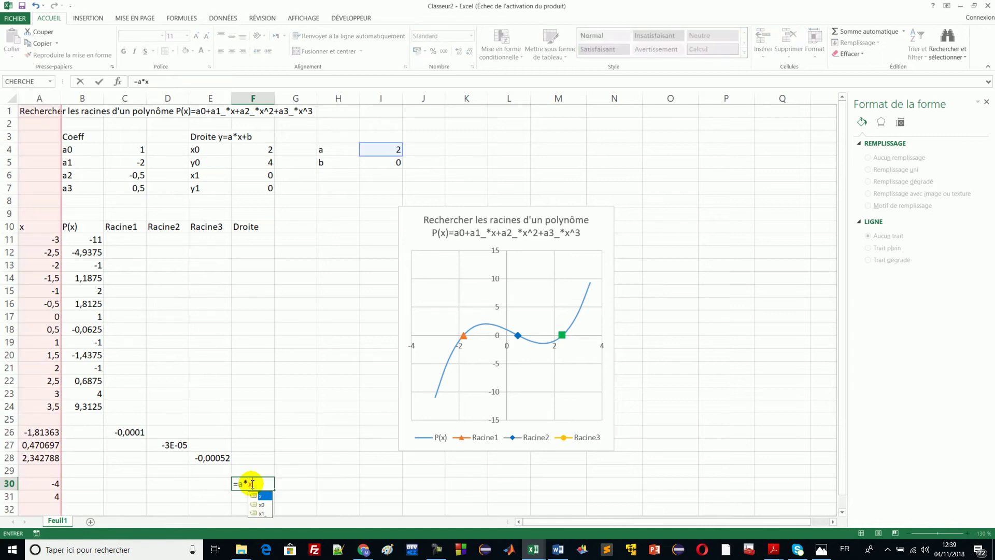
{"action": "type", "text": "+b"}
{"action": "key", "text": "ctrl+Return"}
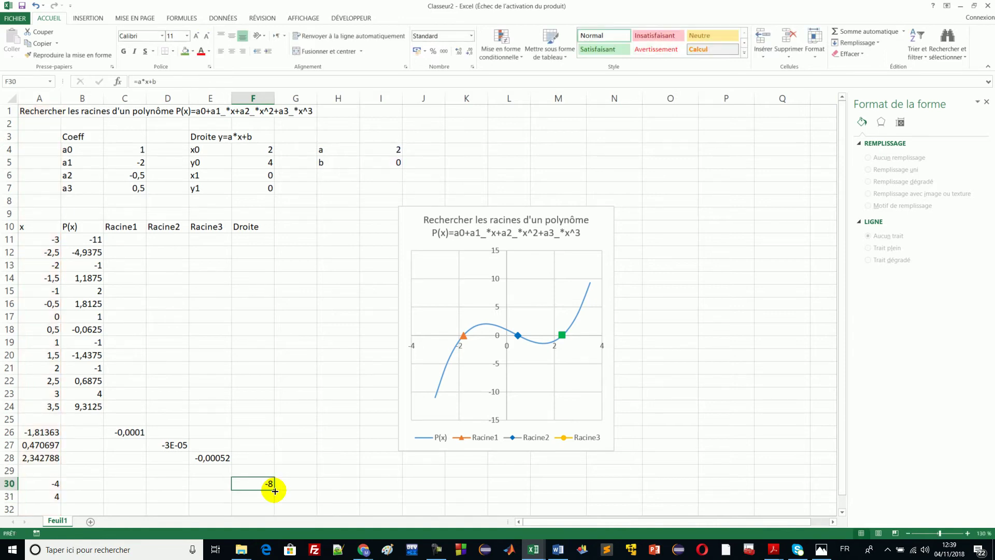
{"action": "mouse_move", "coordinate": [273, 489]}
{"action": "left_mouse_down"}
{"action": "mouse_move", "coordinate": [267, 499]}
{"action": "mouse_move", "coordinate": [264, 490]}
{"action": "left_mouse_up"}
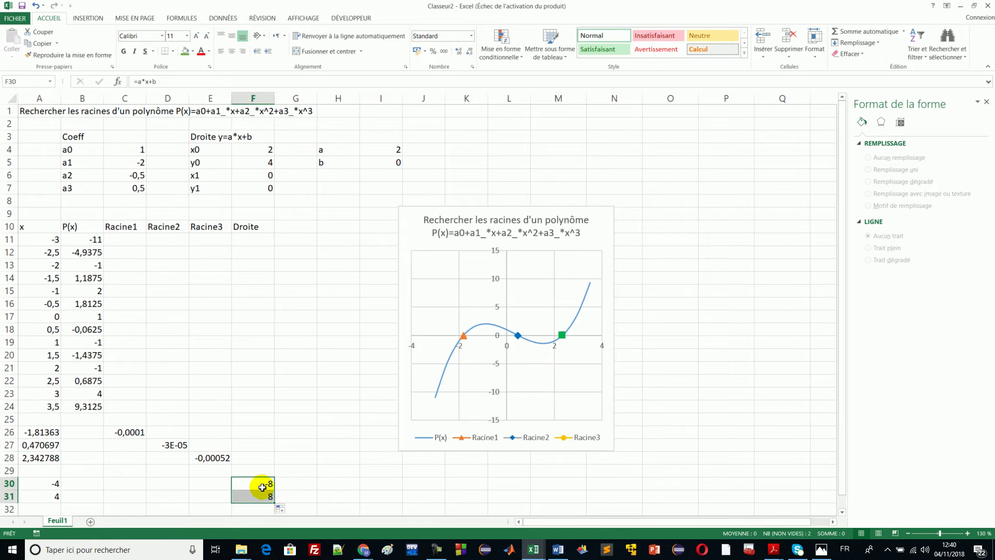
Extend the chart's data range to column F and row 31 so it includes the Droite series.
{"action": "left_click", "coordinate": [425, 311]}
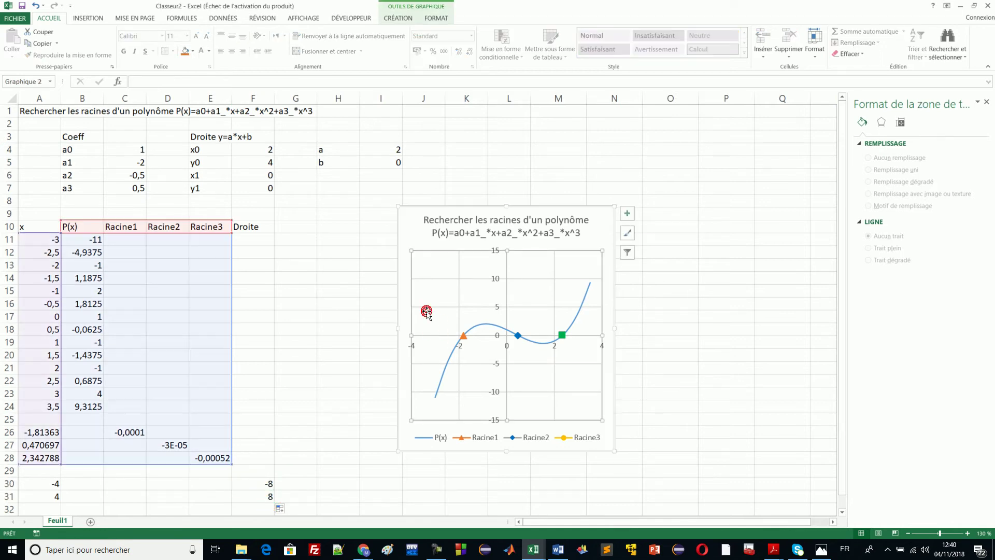
{"action": "left_click_drag", "start_coordinate": [231, 465], "coordinate": [264, 498]}
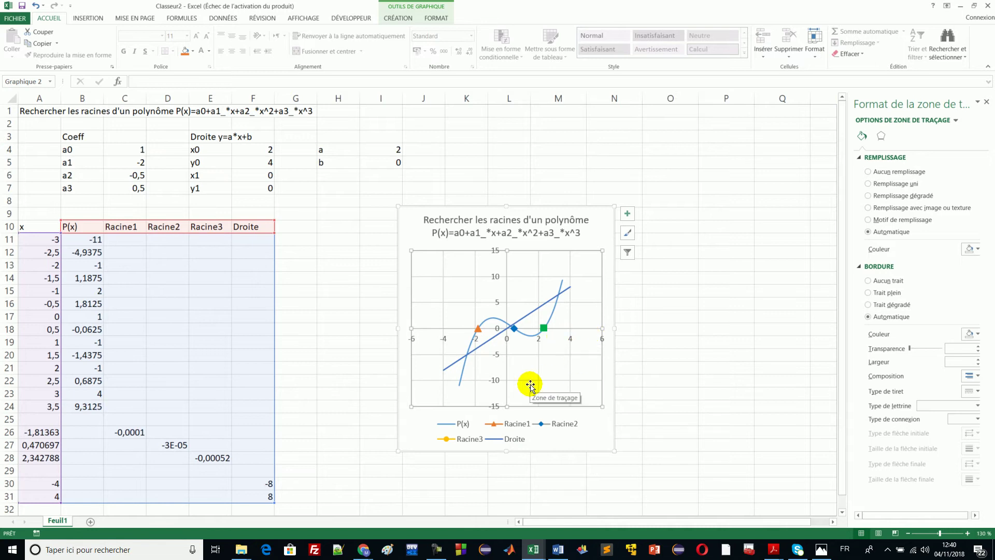
Set the chart's horizontal axis limits to a minimum of -4 and a maximum of 4.
{"action": "left_click", "coordinate": [571, 340]}
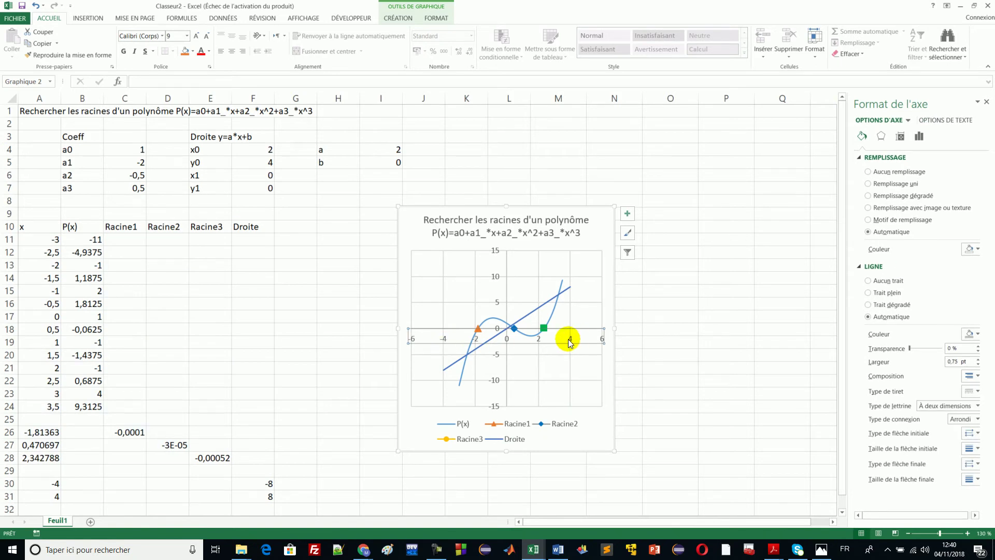
{"action": "left_click", "coordinate": [568, 340]}
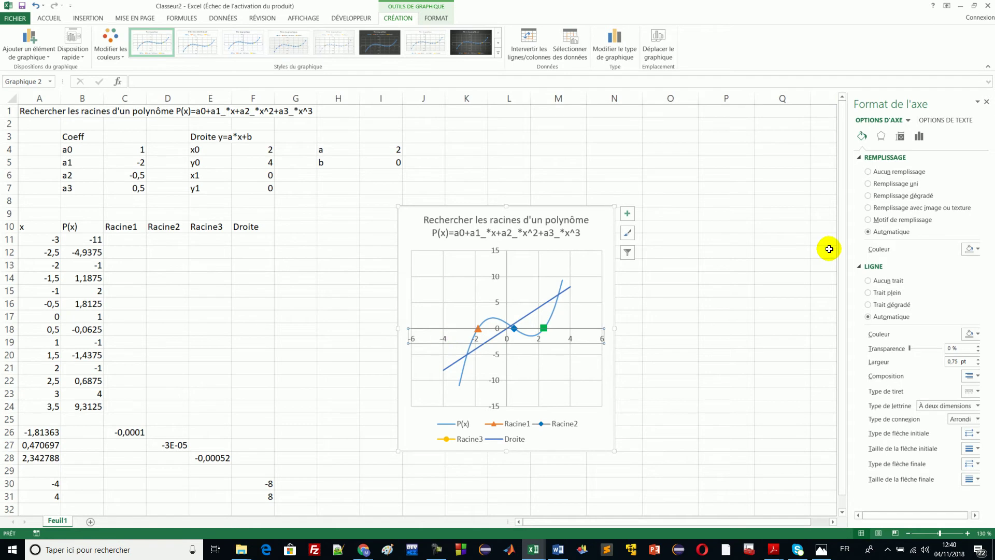
{"action": "left_click", "coordinate": [918, 138]}
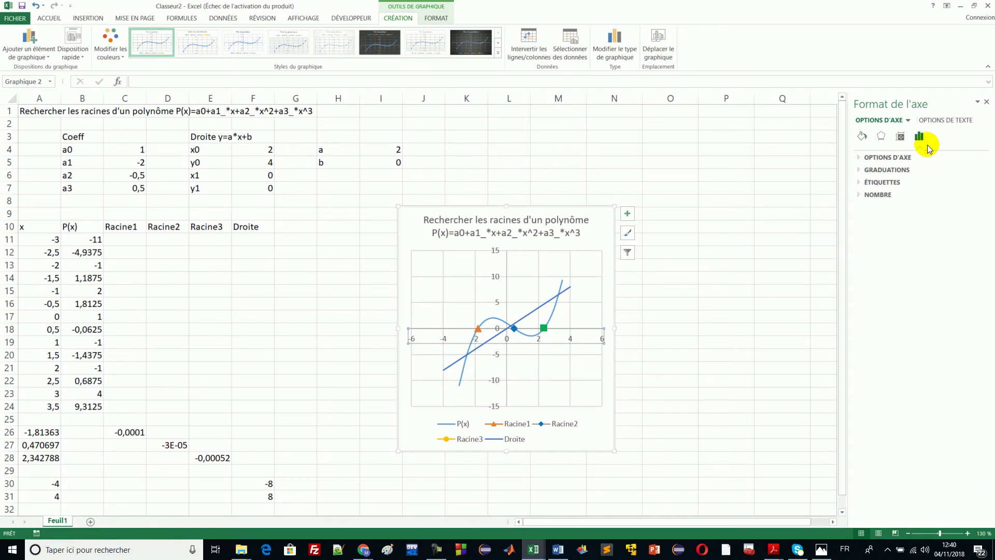
{"action": "left_click", "coordinate": [861, 159]}
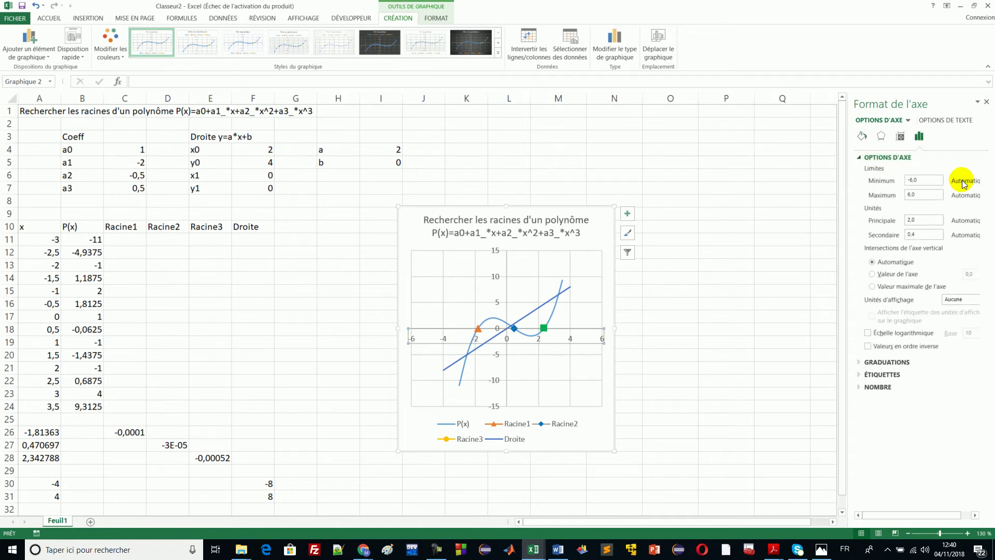
{"action": "left_click", "coordinate": [912, 178]}
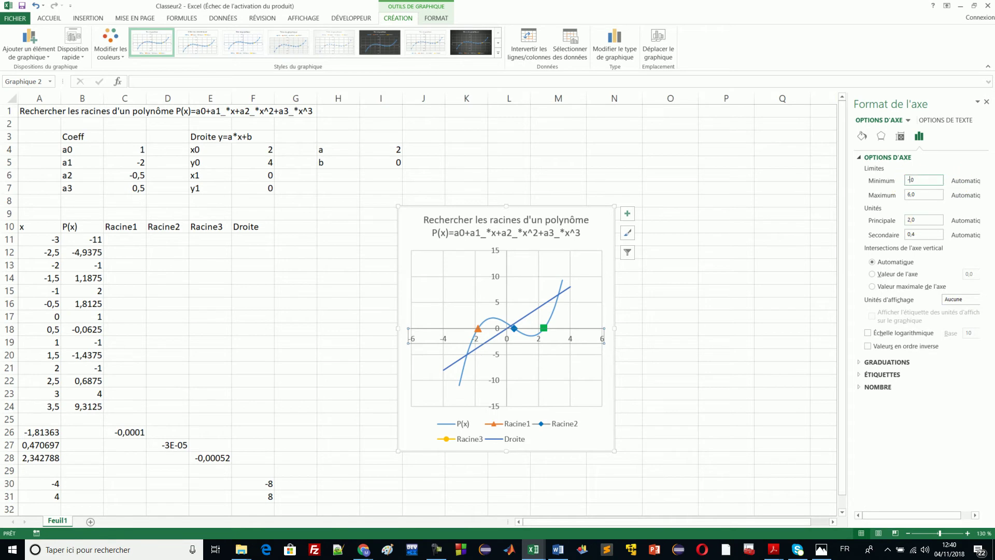
{"action": "left_click", "coordinate": [910, 194]}
{"action": "key", "text": "BackSpace"}
{"action": "key", "text": "BackSpace"}
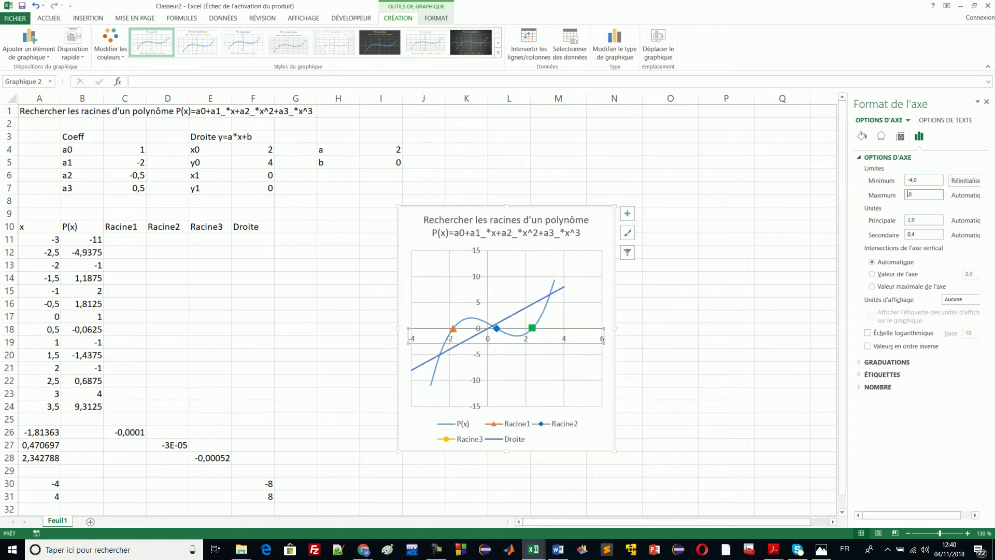
{"action": "type", "text": "4"}
{"action": "key", "text": "Return"}
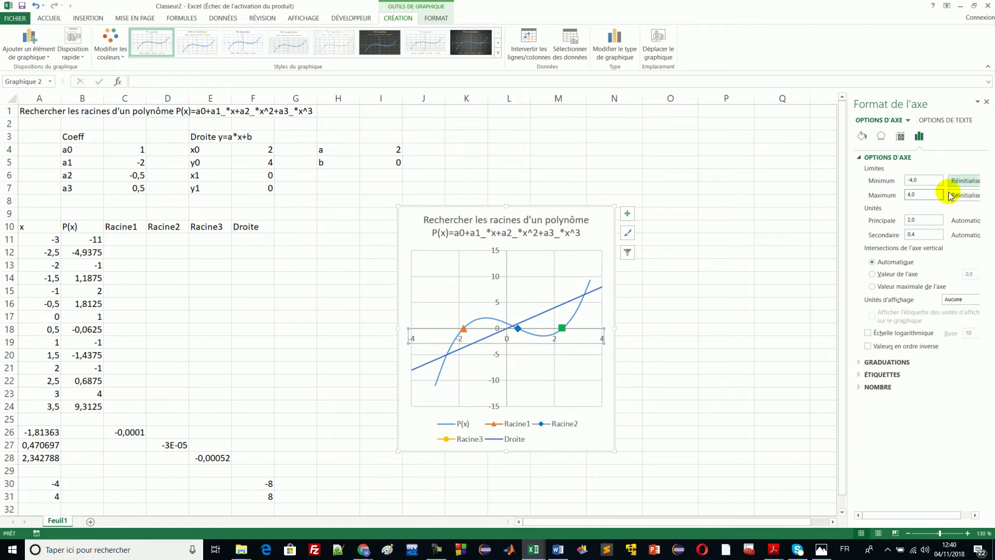
Set the horizontal axis major unit to 1 and stretch the chart's lower edge down to row 31.
{"action": "left_click_drag", "start_coordinate": [910, 221], "coordinate": [872, 214]}
{"action": "type", "text": "1"}
{"action": "key", "text": "Return"}
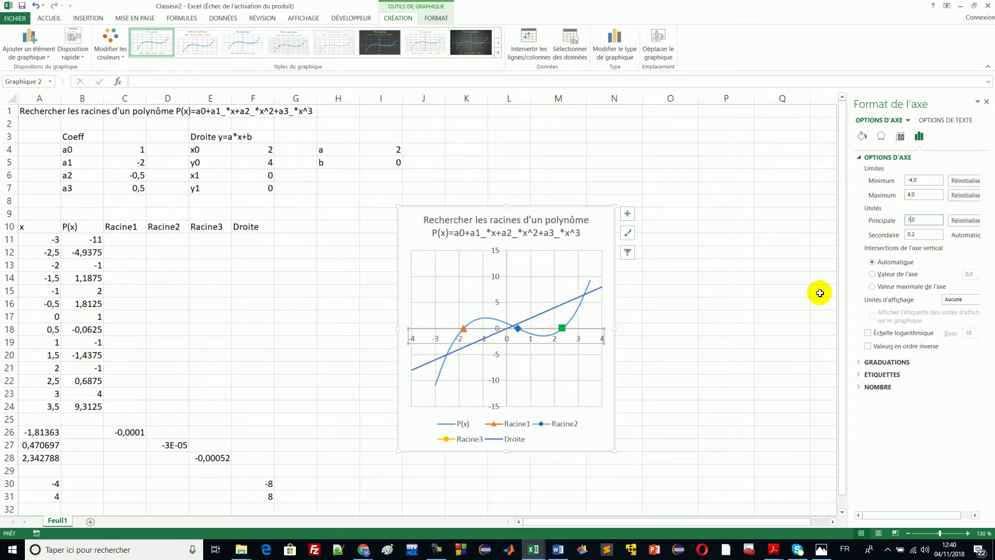
{"action": "left_click", "coordinate": [508, 453]}
{"action": "left_click_drag", "start_coordinate": [507, 453], "coordinate": [503, 498]}
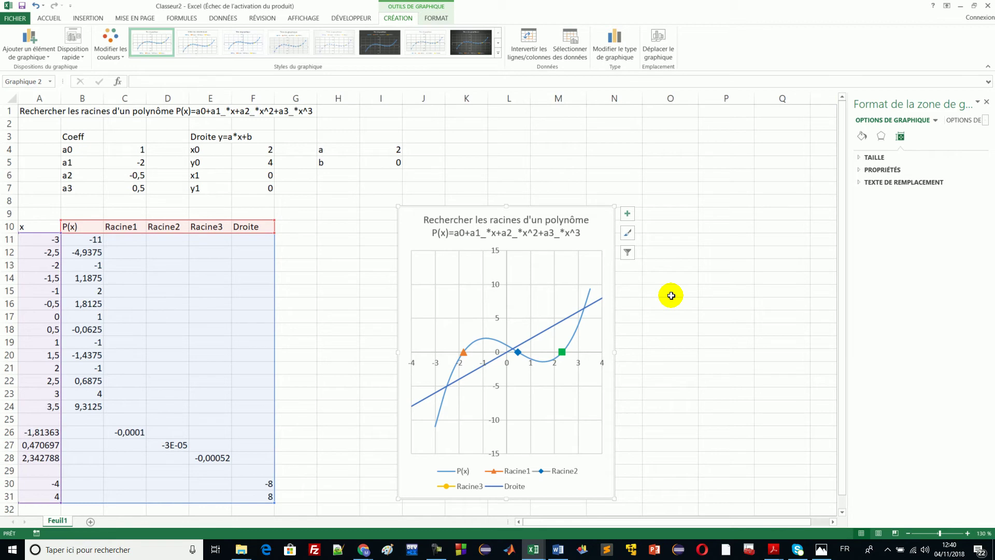
Enter the starting x values -3, 0 and 3 in cells A33, A34 and A35.
{"action": "left_click", "coordinate": [841, 512]}
{"action": "left_click", "coordinate": [841, 511]}
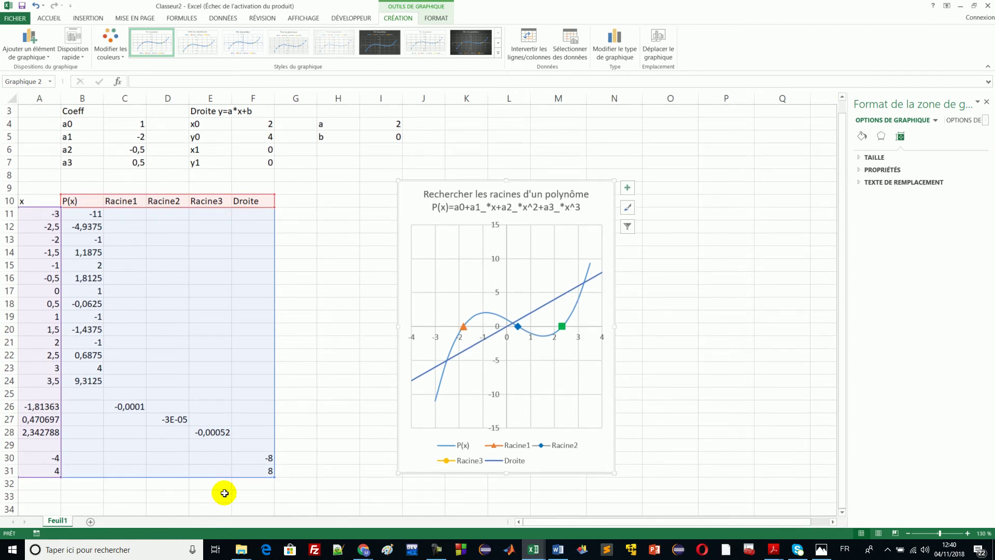
{"action": "left_click", "coordinate": [48, 497]}
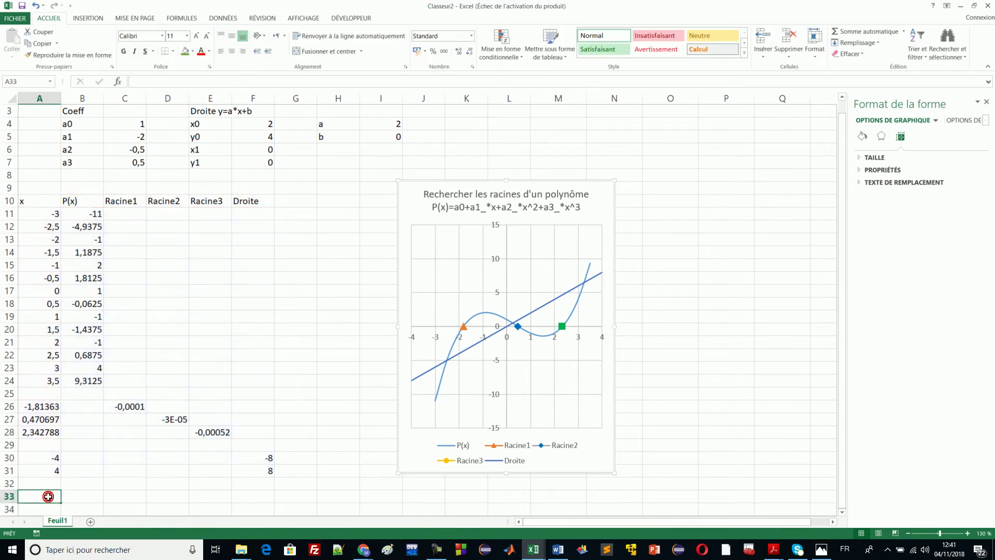
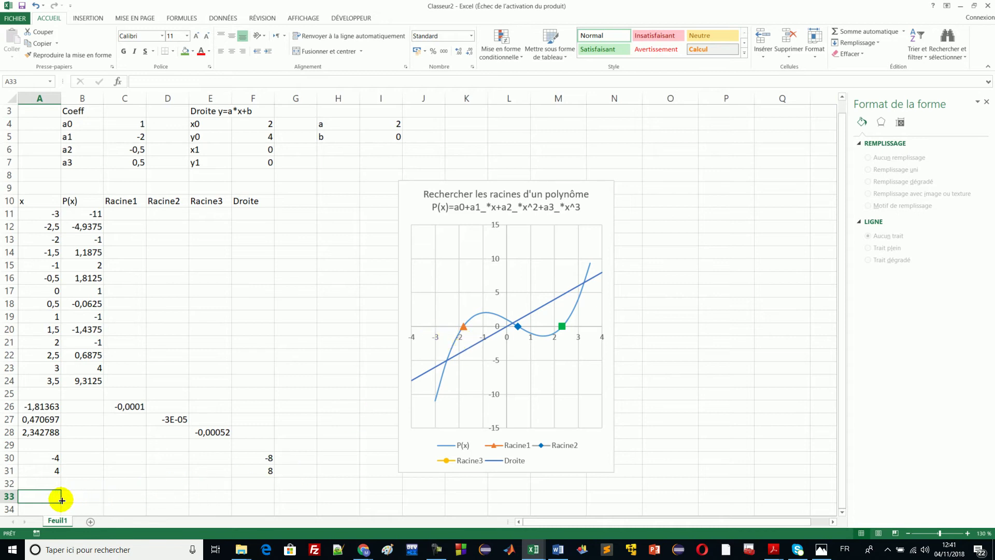
{"action": "type", "text": "-"}
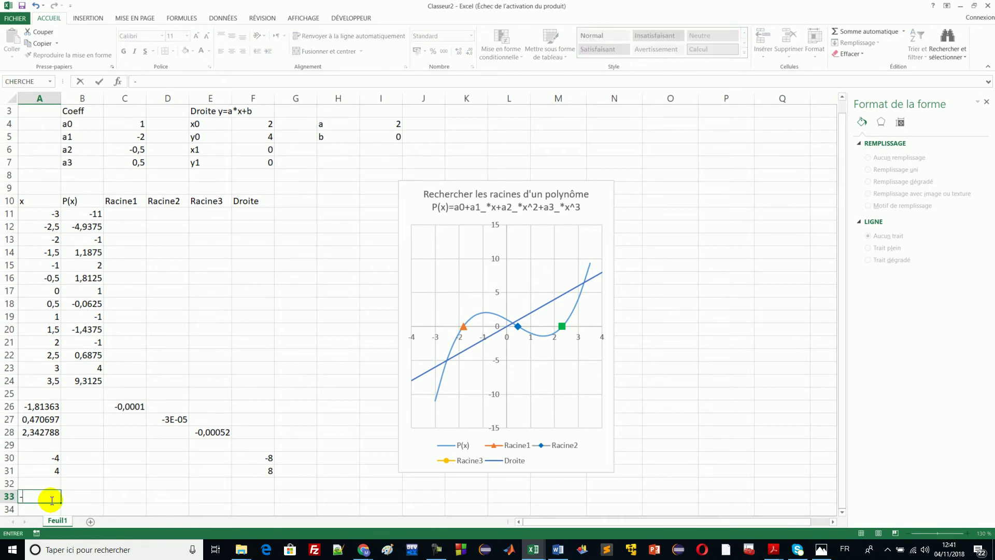
{"action": "type", "text": "3"}
{"action": "key", "text": "Return"}
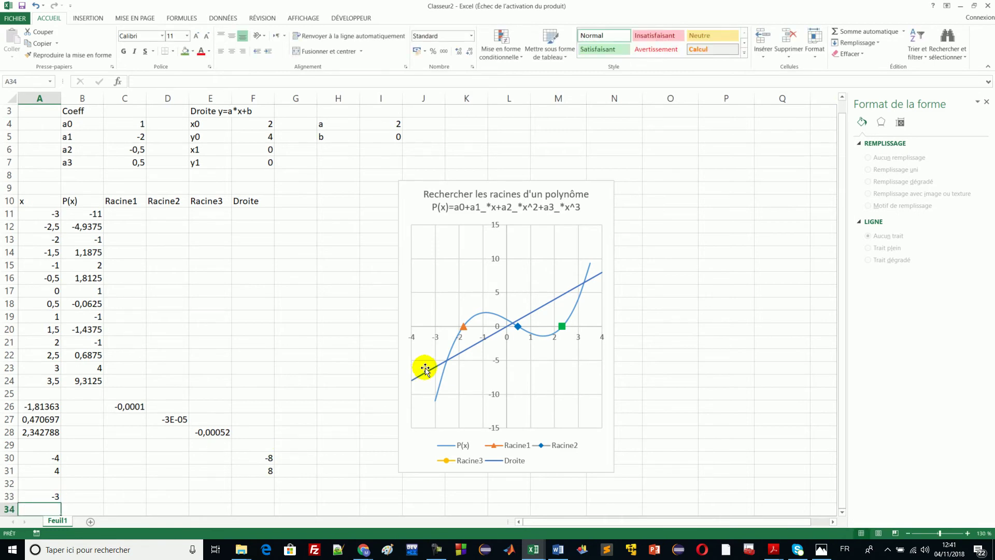
{"action": "type", "text": "0"}
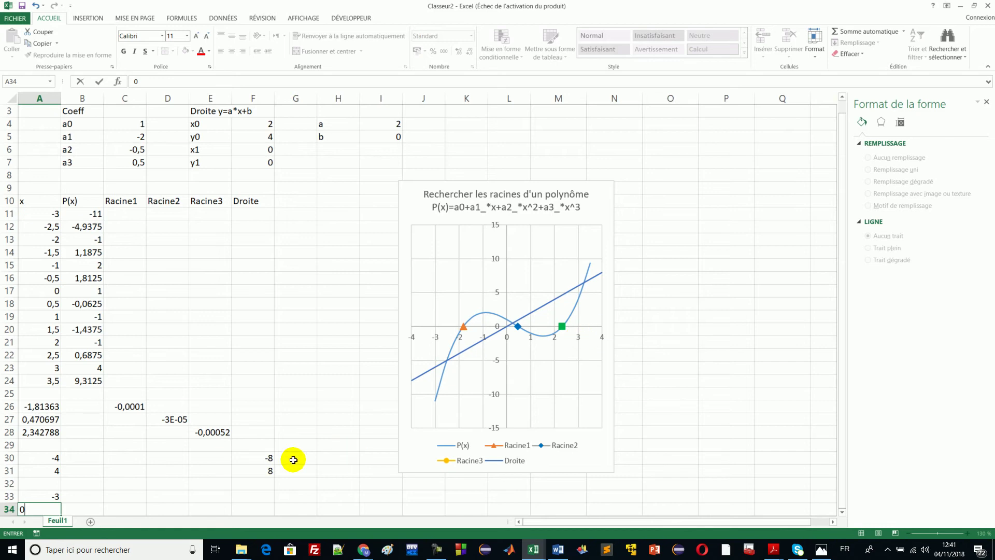
{"action": "key", "text": "Return"}
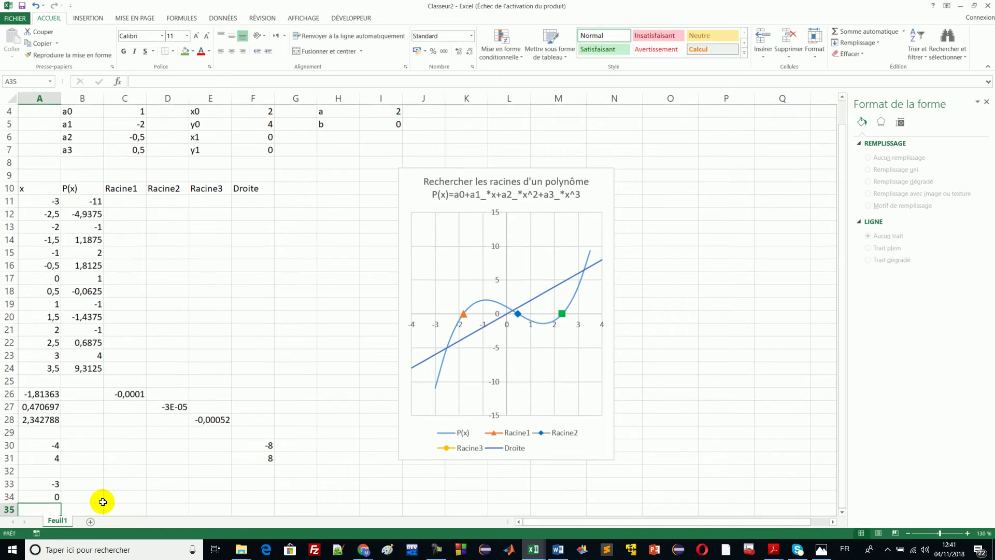
{"action": "type", "text": "3"}
{"action": "key", "text": "Return"}
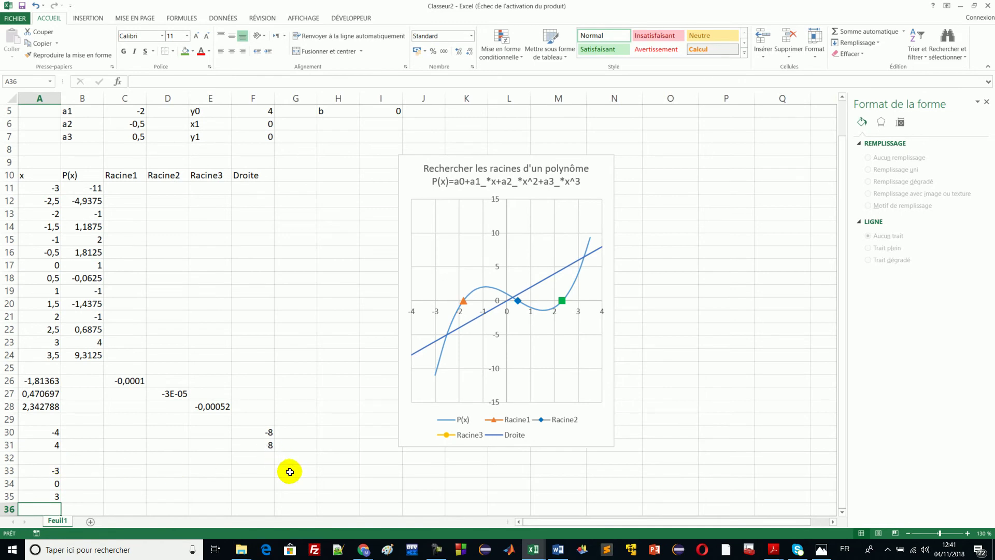
Enter the header Inter1 in G10 and fill the series across to Inter3 in I10, moving the chart clear of these columns.
{"action": "left_click", "coordinate": [297, 177]}
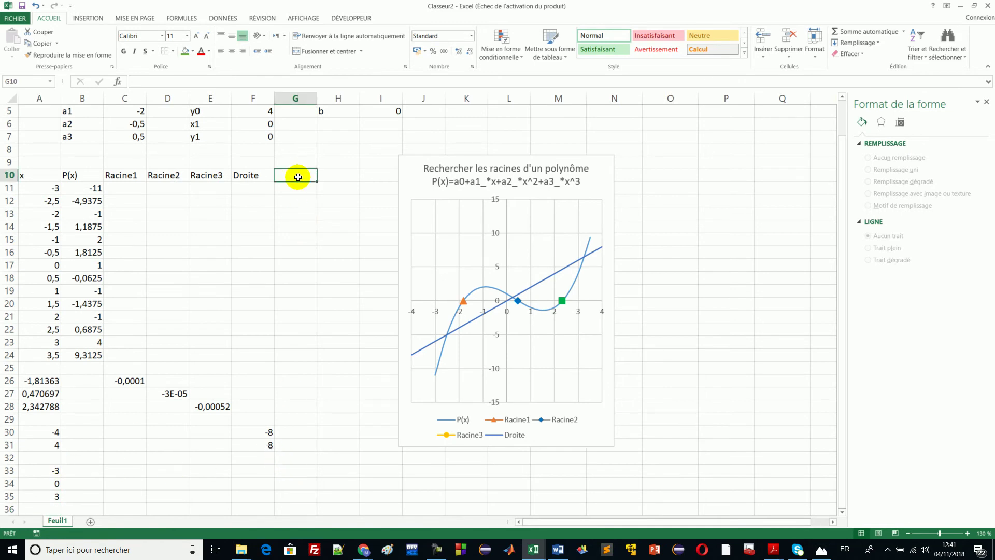
{"action": "type", "text": "Inter1"}
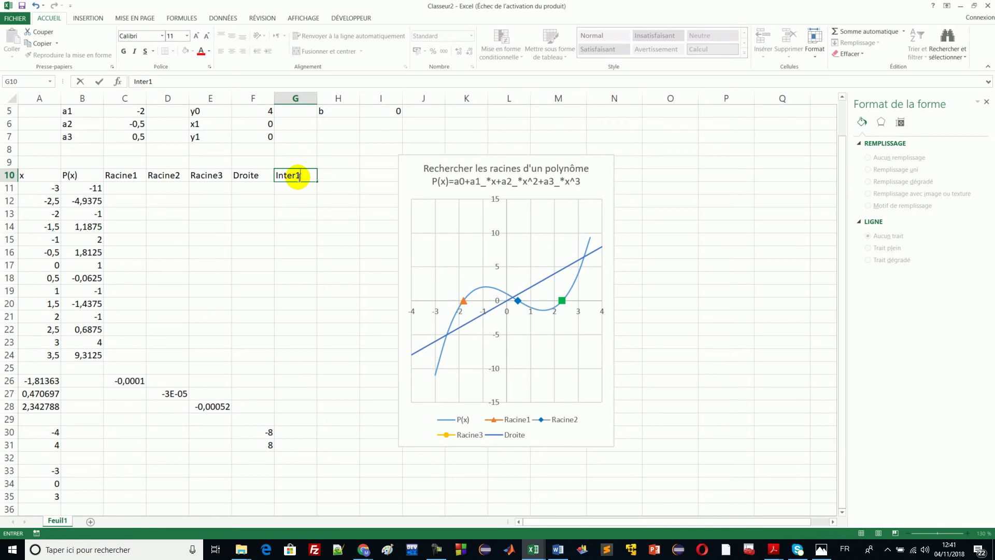
{"action": "key", "text": "Return"}
{"action": "left_click", "coordinate": [296, 174]}
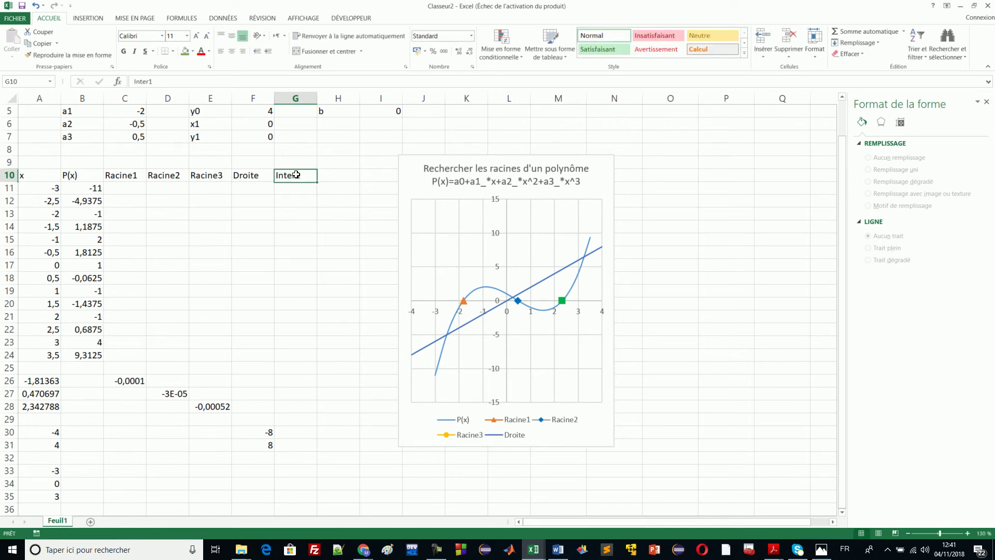
{"action": "left_click_drag", "start_coordinate": [318, 181], "coordinate": [384, 181]}
{"action": "left_click_drag", "start_coordinate": [428, 158], "coordinate": [526, 154]}
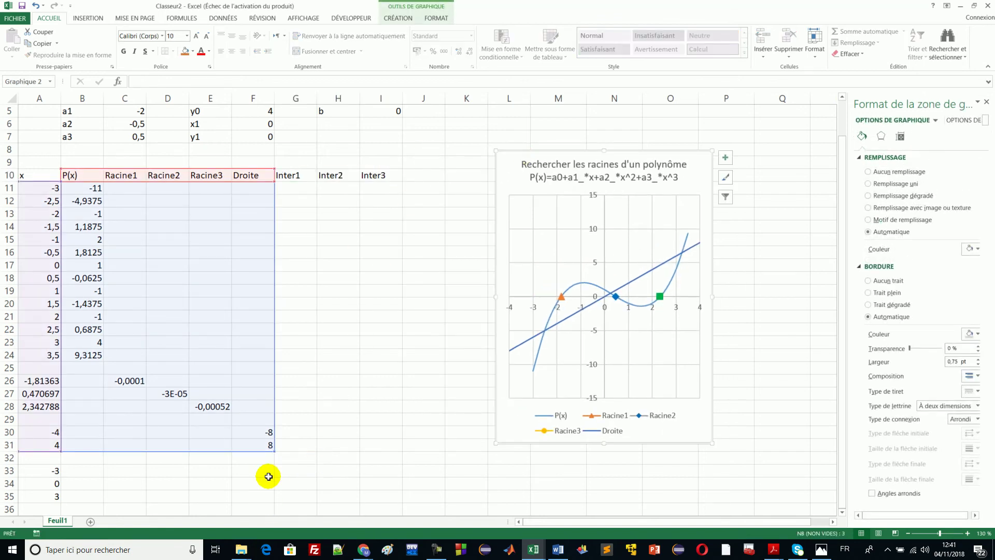
Fill the x value cells A33:A35 with yellow.
{"action": "left_click_drag", "start_coordinate": [49, 471], "coordinate": [48, 495]}
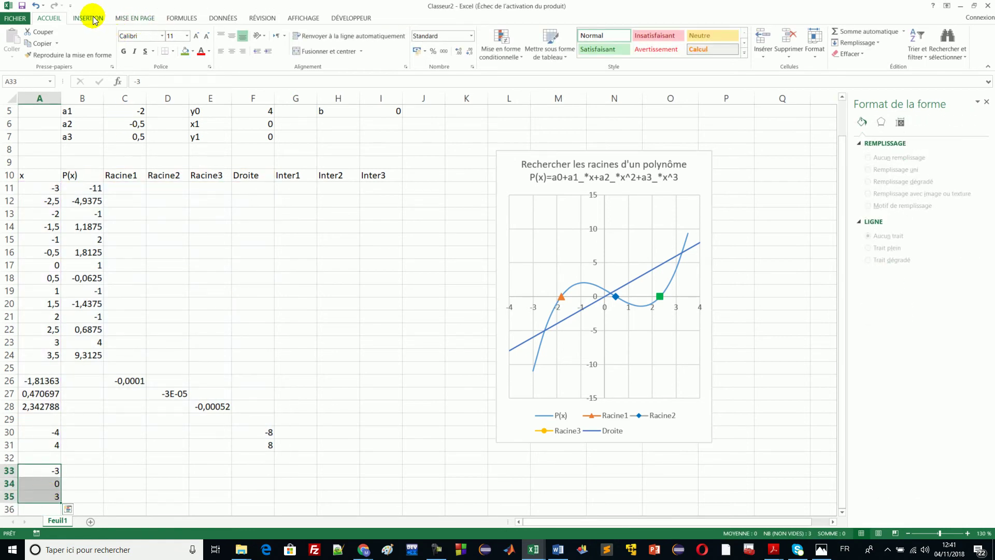
{"action": "left_click", "coordinate": [194, 56]}
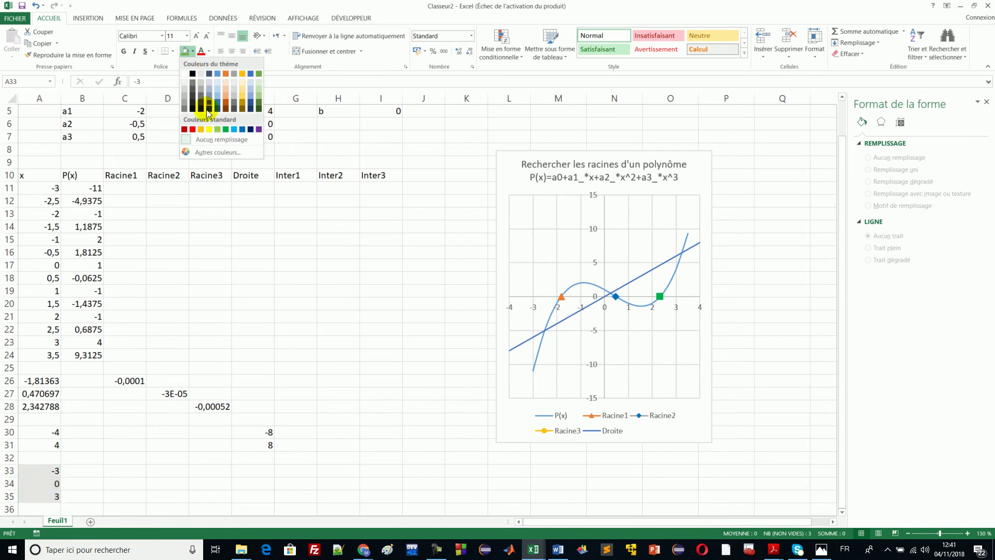
{"action": "left_click", "coordinate": [210, 130]}
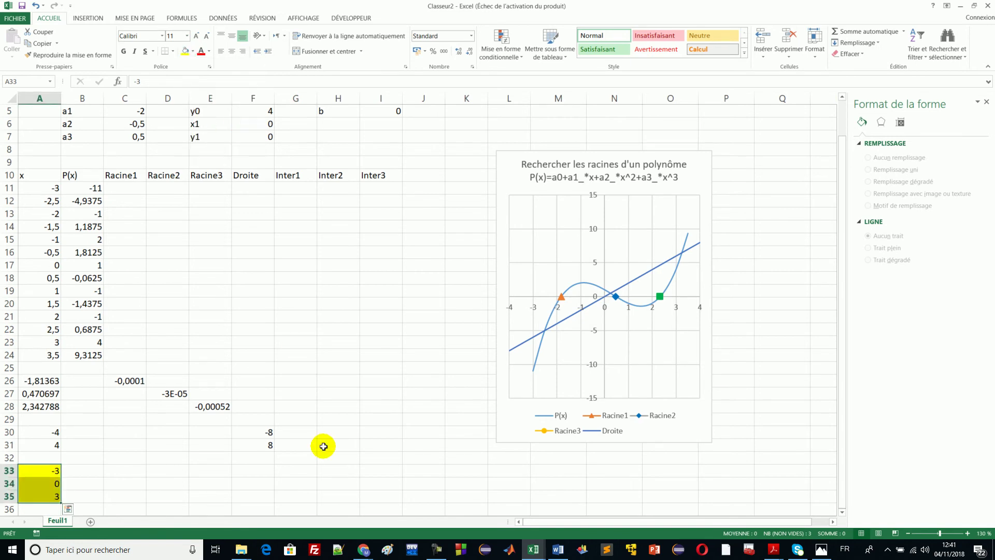
Fill the diagonal cells G33, H34 and I35 with the theme green, one for each intersection.
{"action": "left_click", "coordinate": [307, 469]}
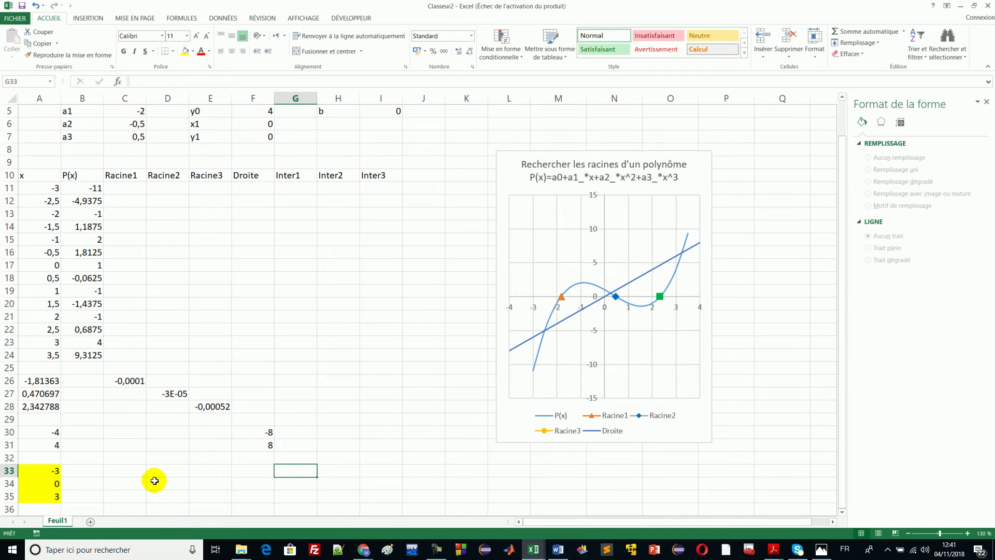
{"action": "left_click", "coordinate": [193, 53]}
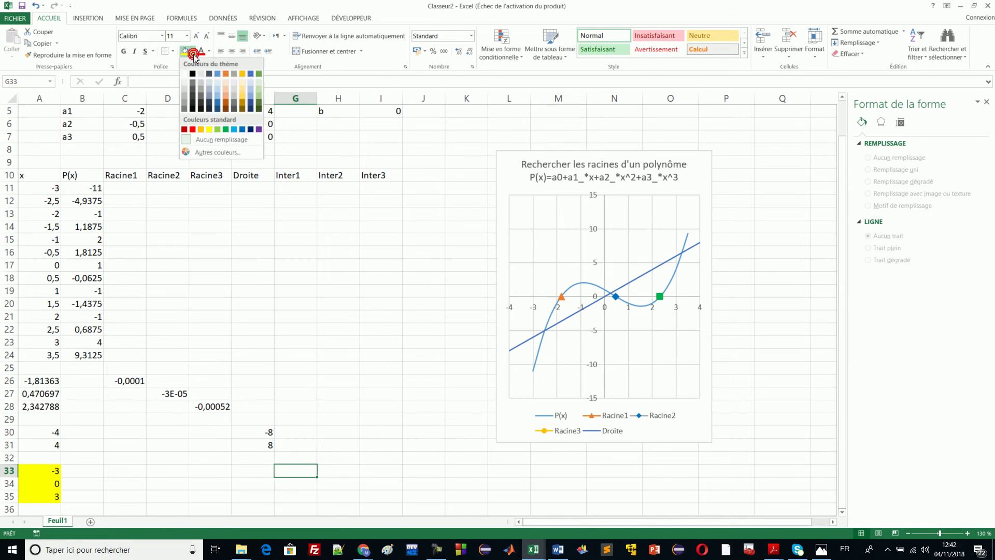
{"action": "left_click", "coordinate": [259, 75]}
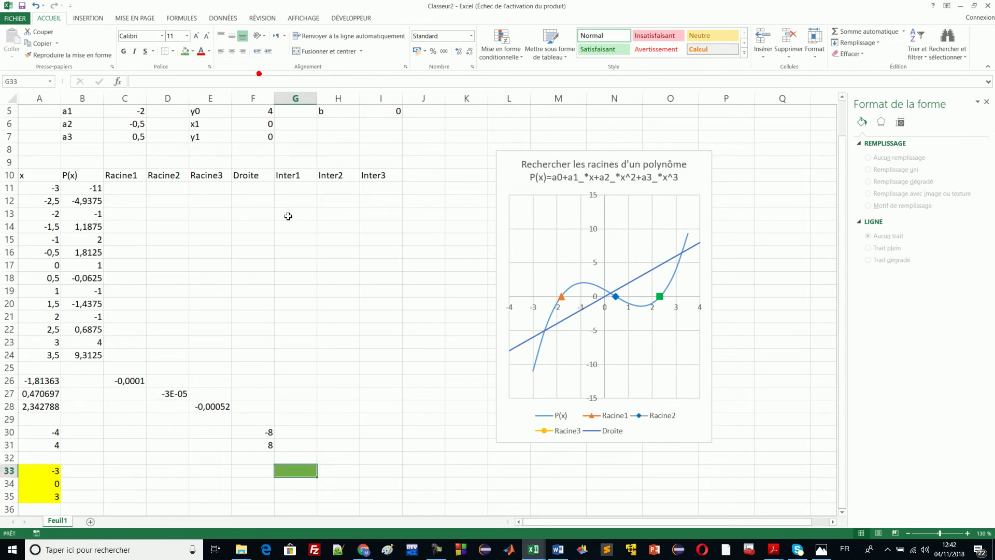
{"action": "left_click", "coordinate": [330, 485]}
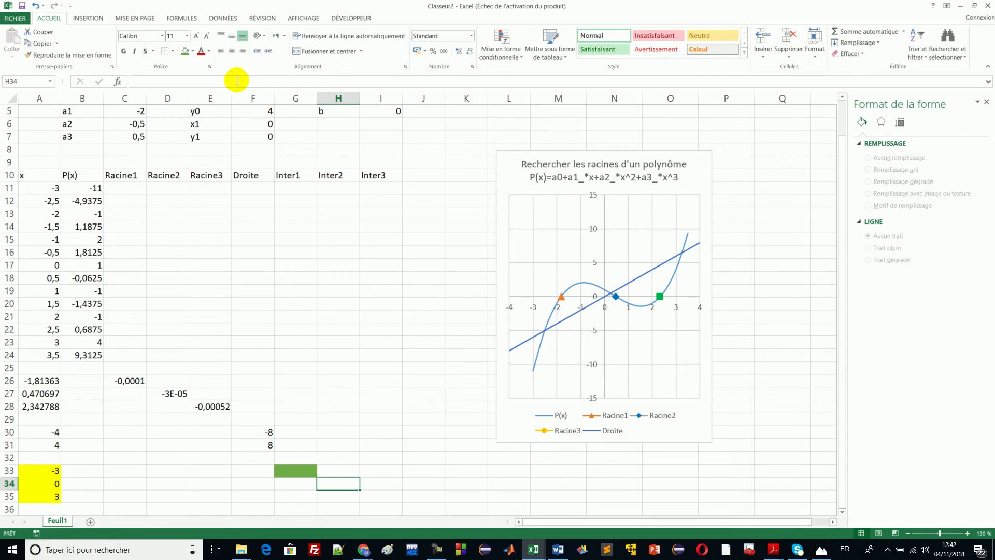
{"action": "left_click", "coordinate": [185, 50]}
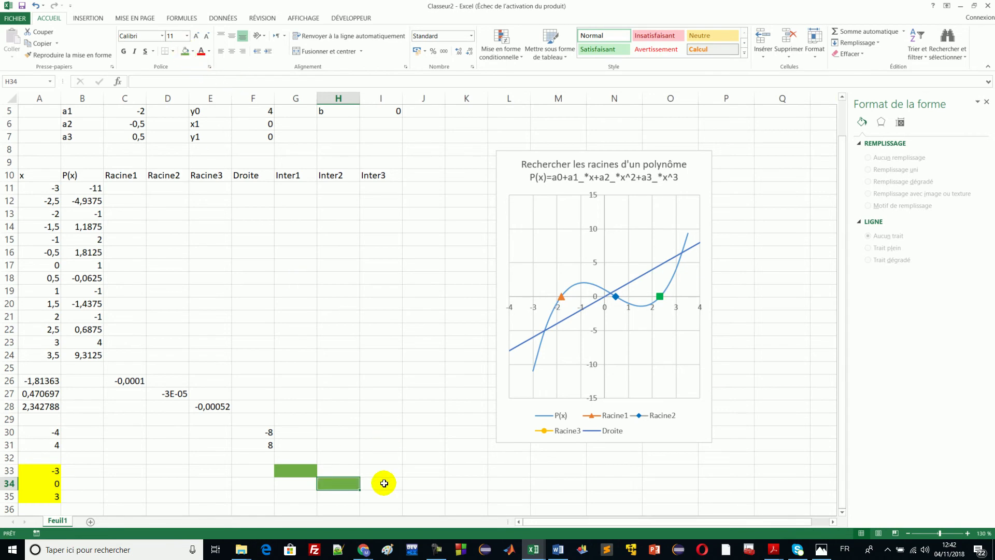
{"action": "left_click", "coordinate": [383, 499]}
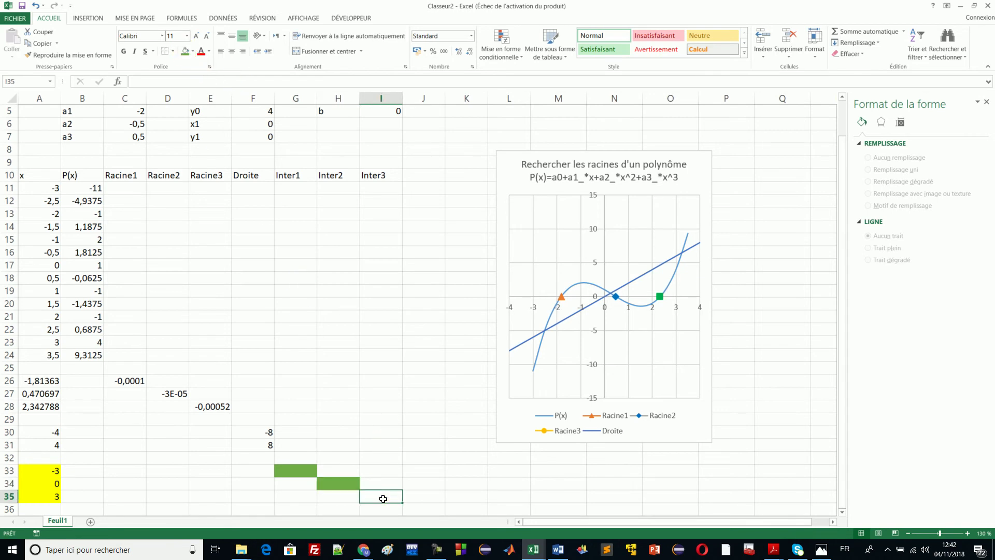
{"action": "left_click", "coordinate": [186, 52]}
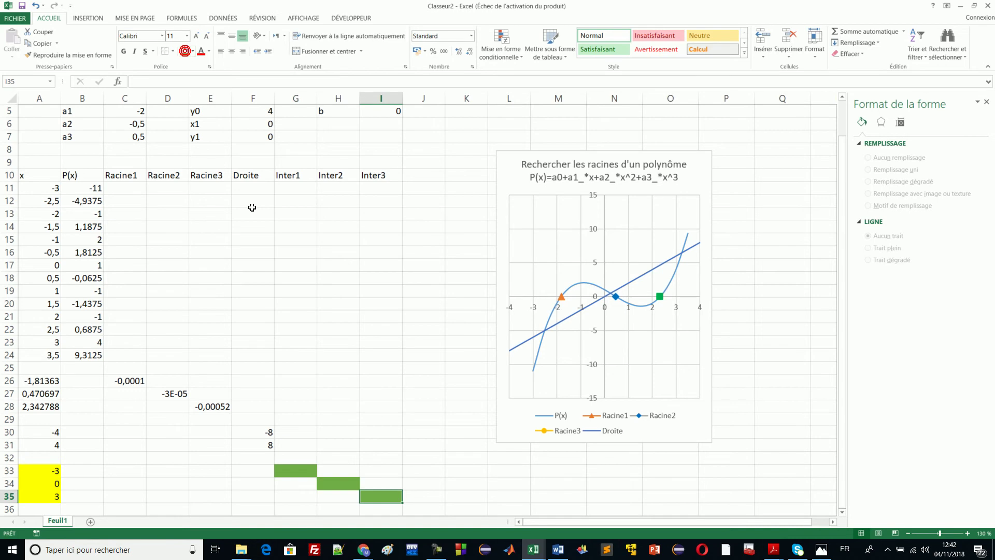
Enter the formula =a*x+b in G33 and copy it to H34 and I35.
{"action": "left_click", "coordinate": [290, 470]}
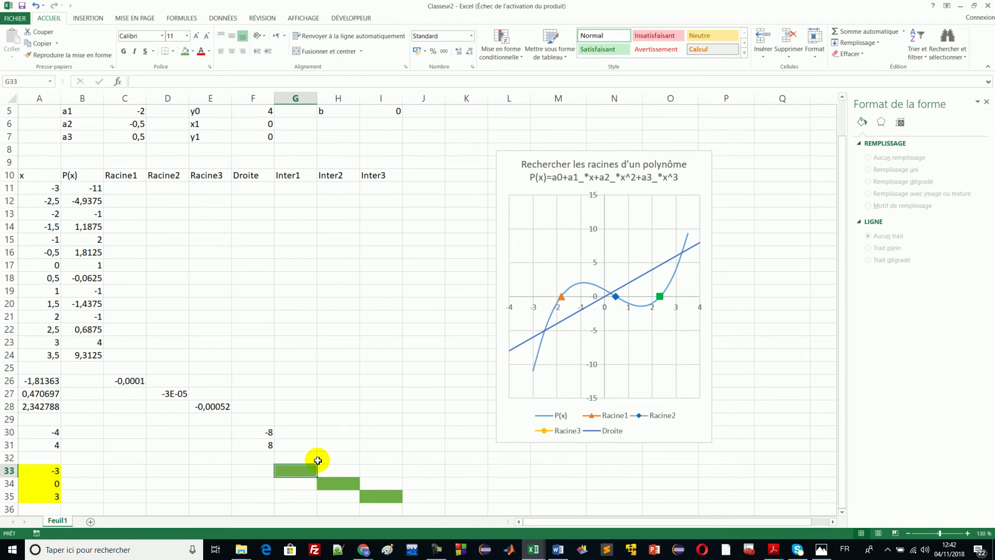
{"action": "type", "text": "=a*x+b"}
{"action": "key", "text": "Return"}
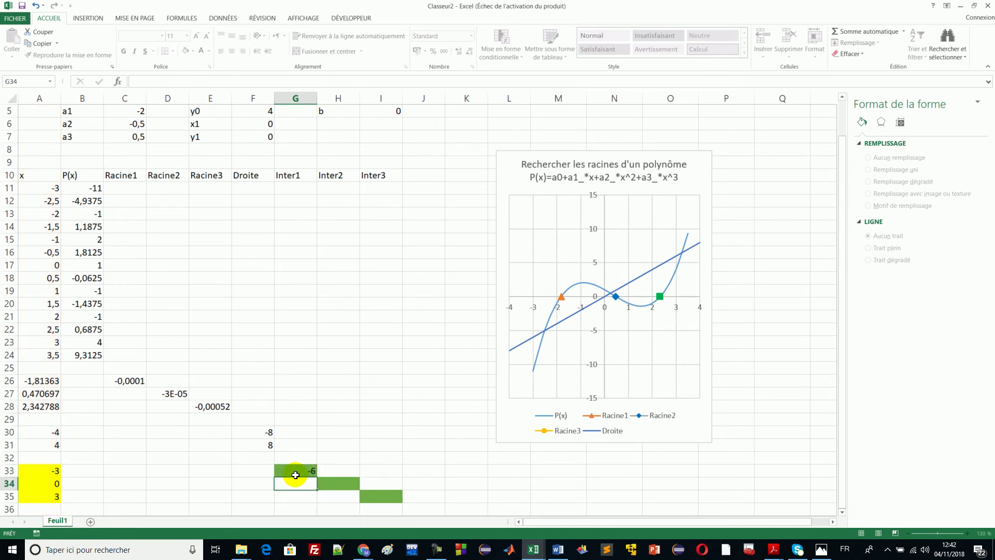
{"action": "left_click", "coordinate": [304, 469]}
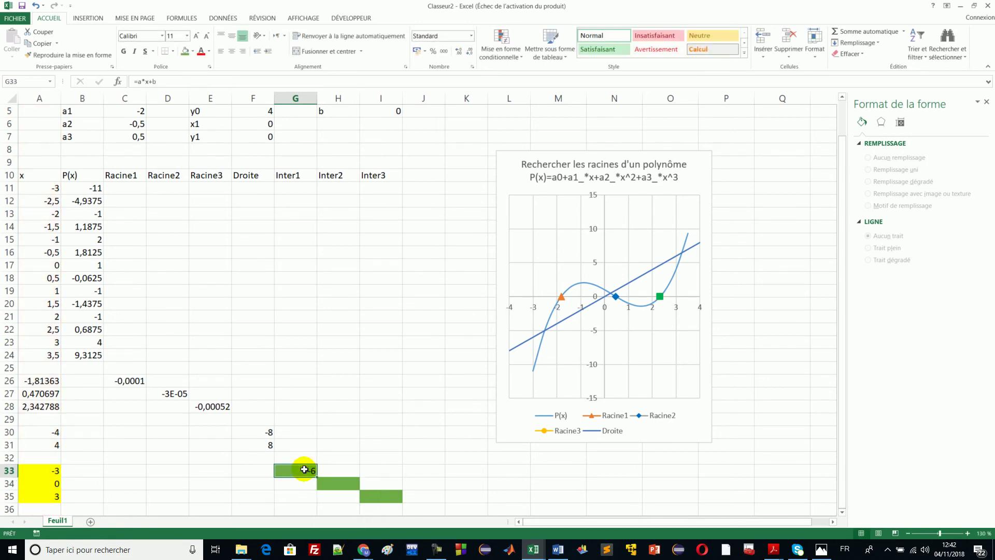
{"action": "key", "text": "ctrl+c"}
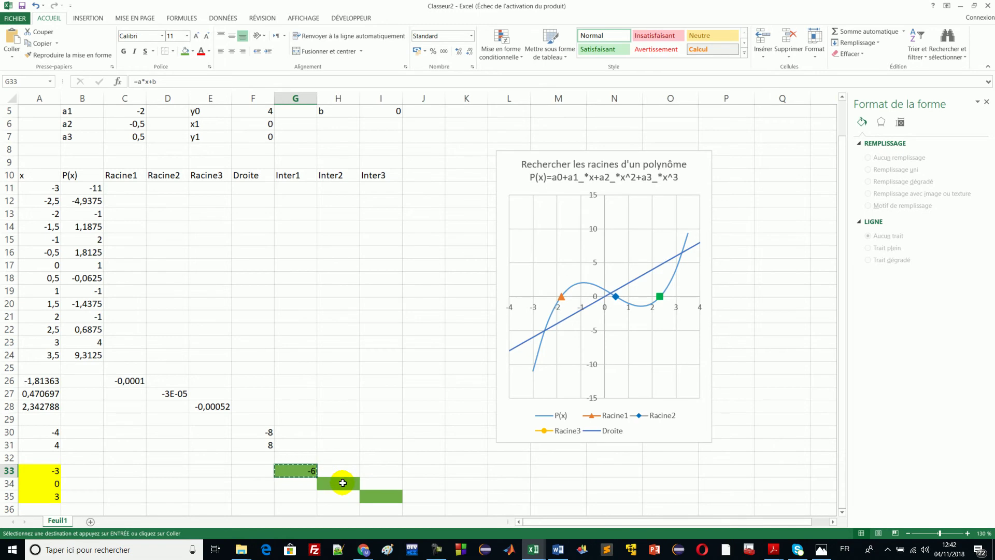
{"action": "left_click", "coordinate": [342, 483]}
{"action": "key", "text": "ctrl+v"}
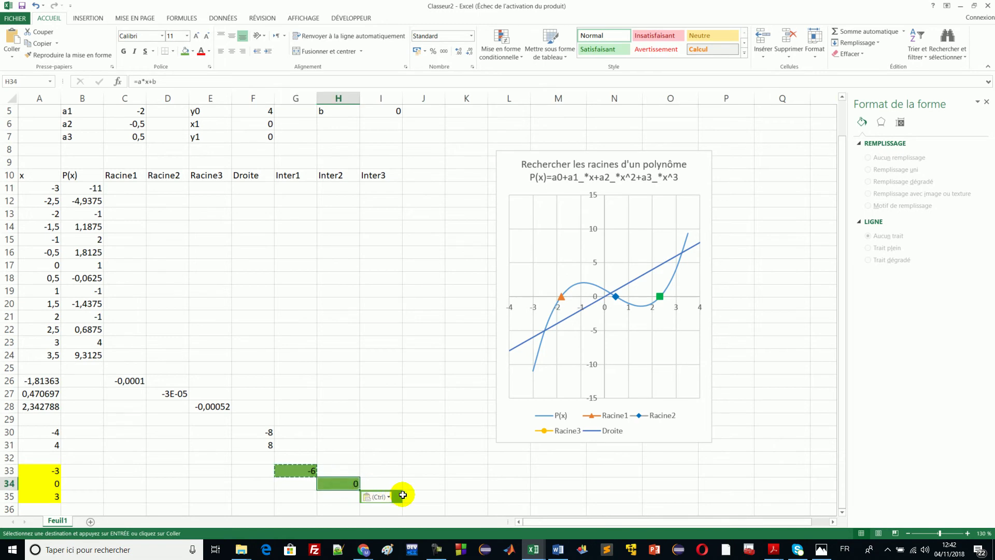
{"action": "left_click", "coordinate": [399, 496]}
{"action": "key", "text": "ctrl+v"}
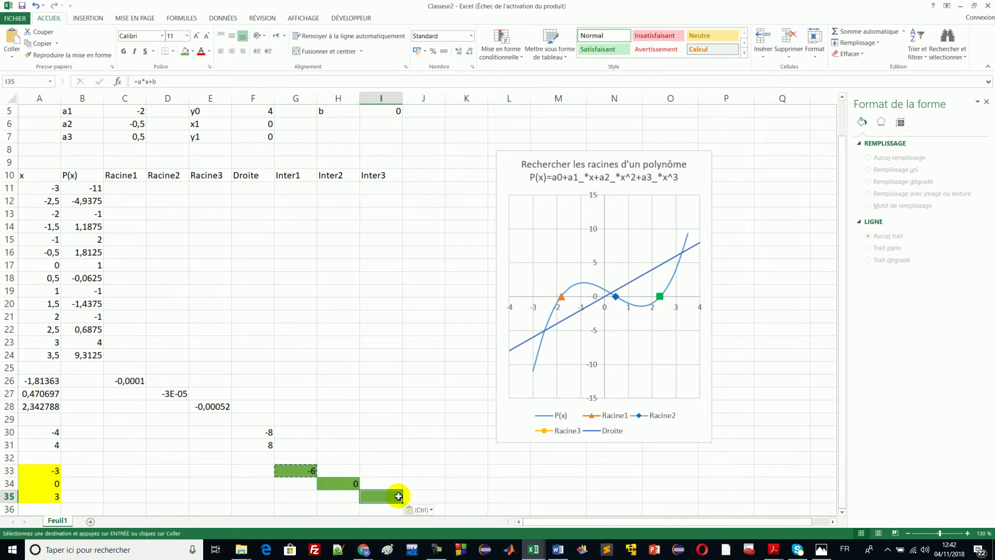
Inspect the line formulas copied into I35 and H34.
{"action": "double_click", "coordinate": [372, 495]}
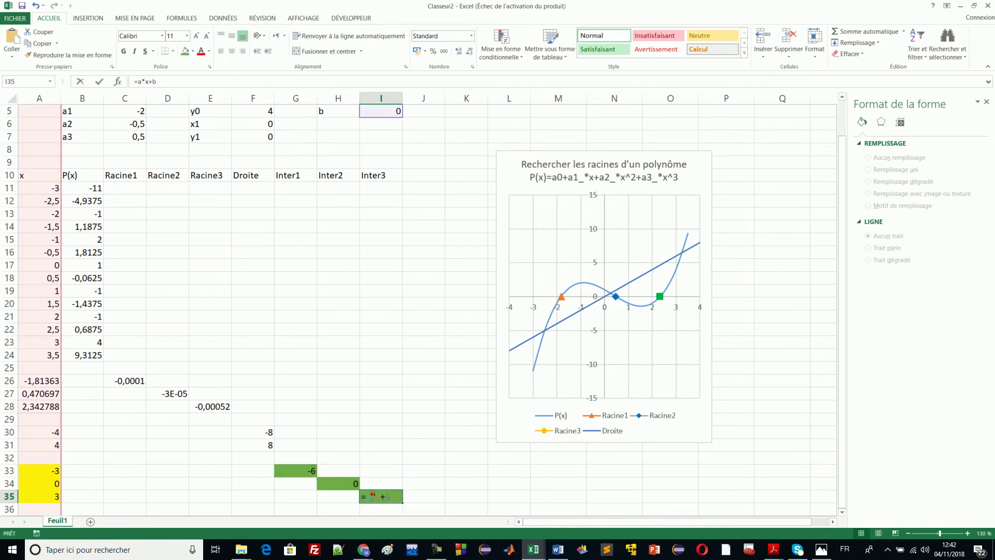
{"action": "double_click", "coordinate": [337, 482]}
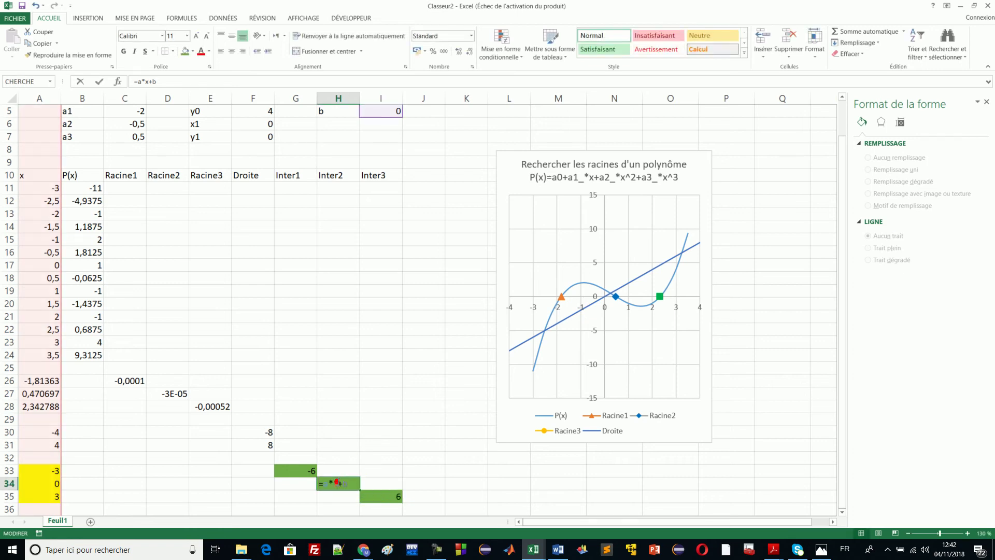
{"action": "double_click", "coordinate": [302, 465]}
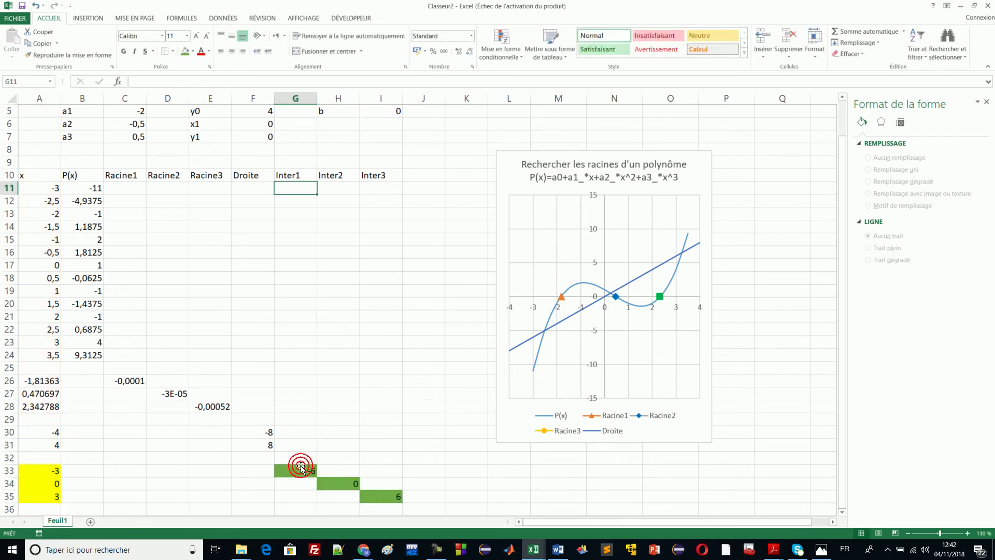
Extend the chart's source data to column I and row 35 to include the Inter1, Inter2 and Inter3 series.
{"action": "left_click", "coordinate": [427, 469]}
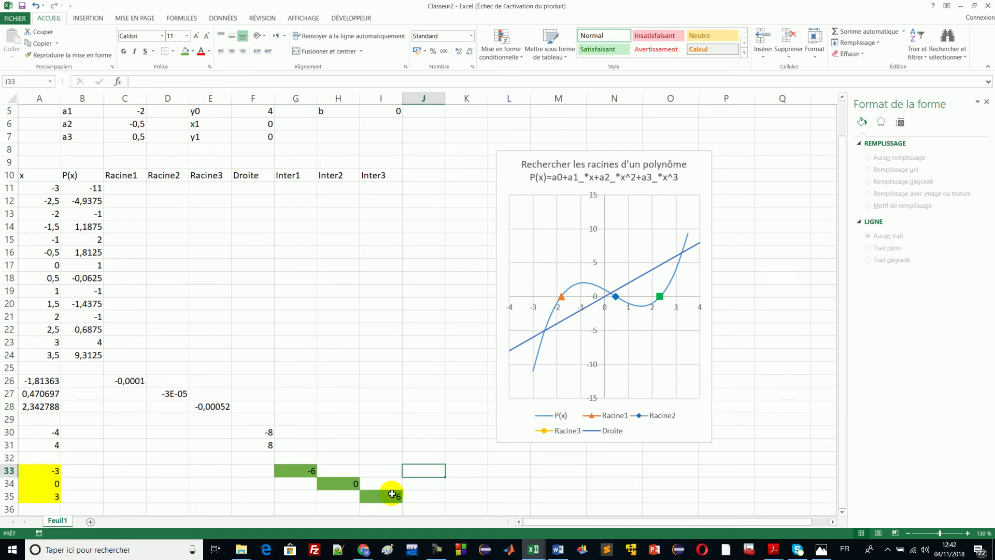
{"action": "left_click", "coordinate": [373, 506]}
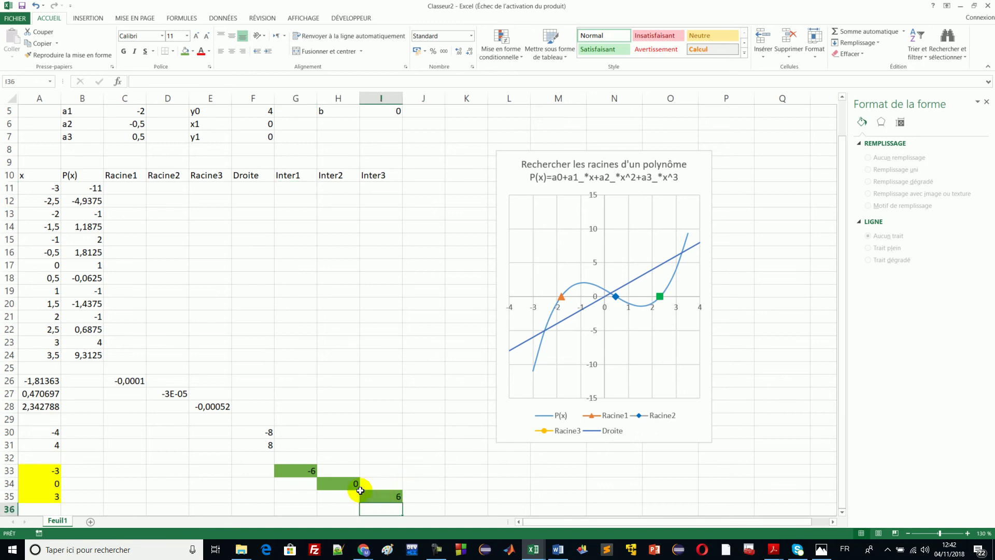
{"action": "left_click", "coordinate": [506, 415]}
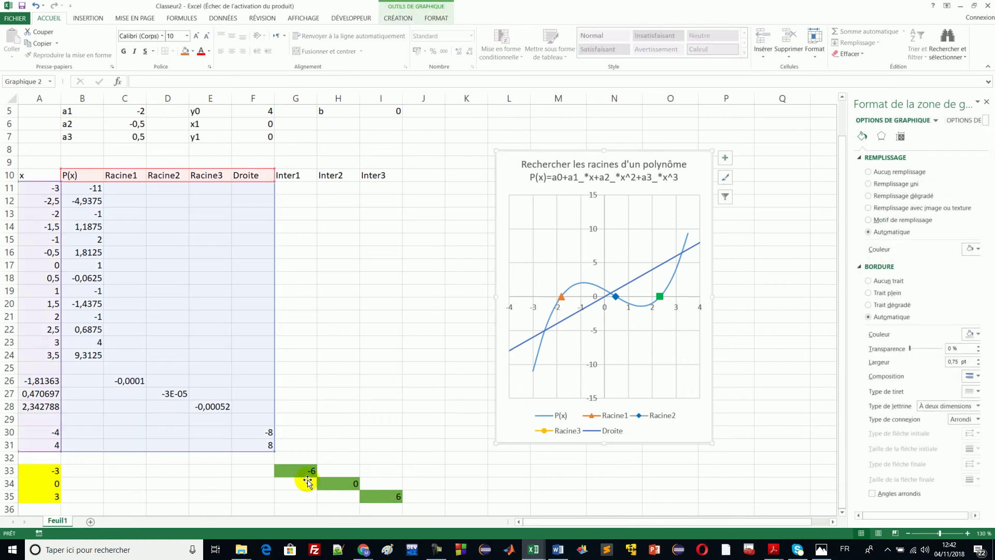
{"action": "left_click_drag", "start_coordinate": [272, 449], "coordinate": [381, 498]}
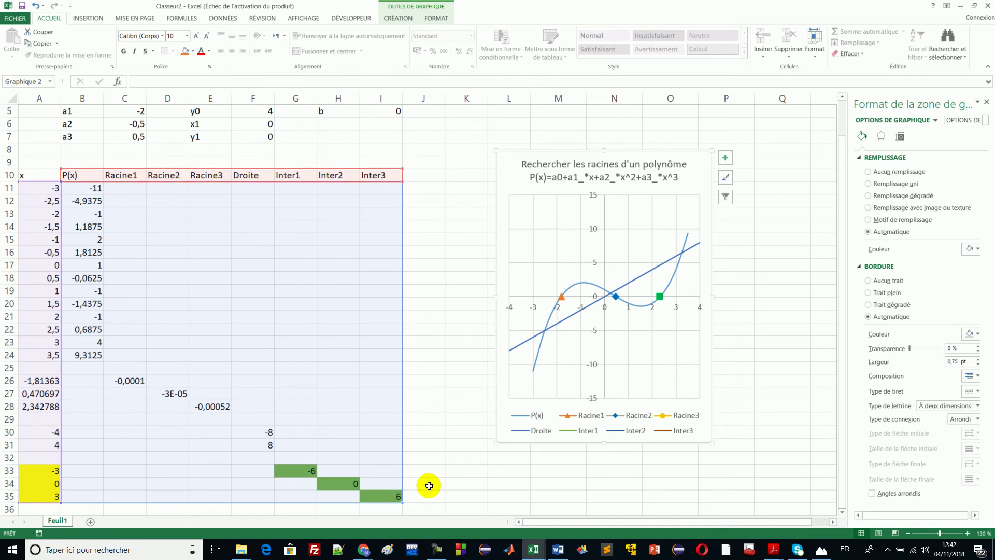
Give the chart's Inter1 series a built-in star marker of size 8.
{"action": "left_click", "coordinate": [439, 17]}
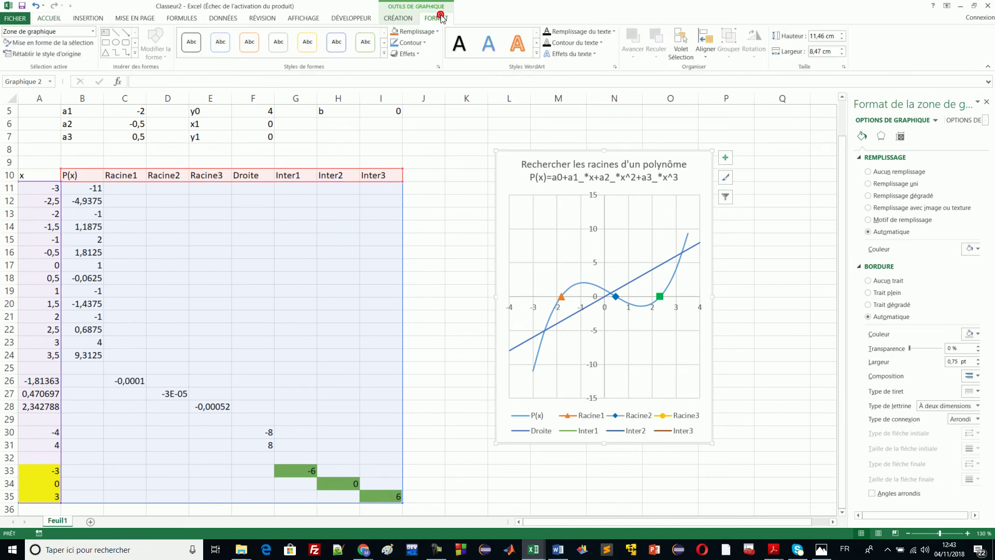
{"action": "left_click", "coordinate": [92, 32]}
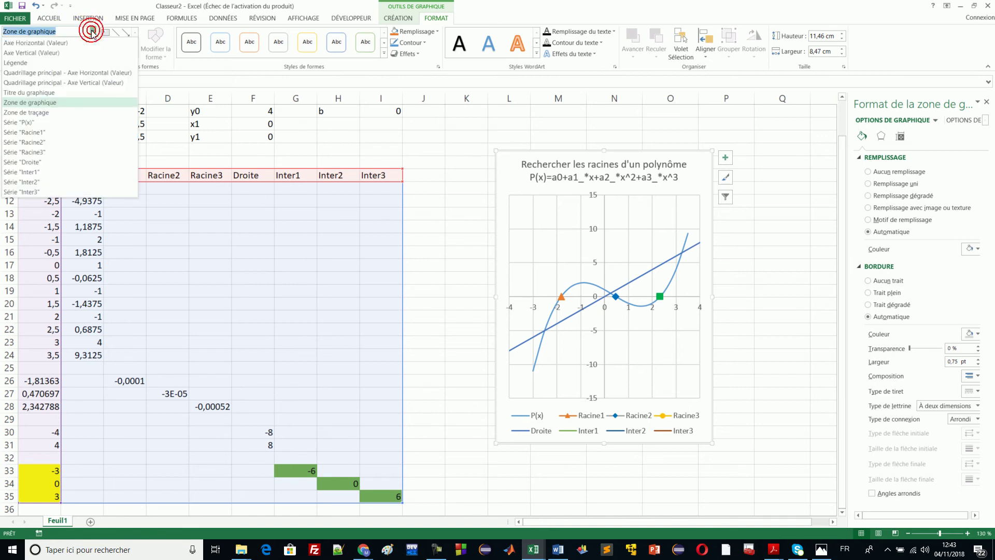
{"action": "left_click", "coordinate": [30, 172]}
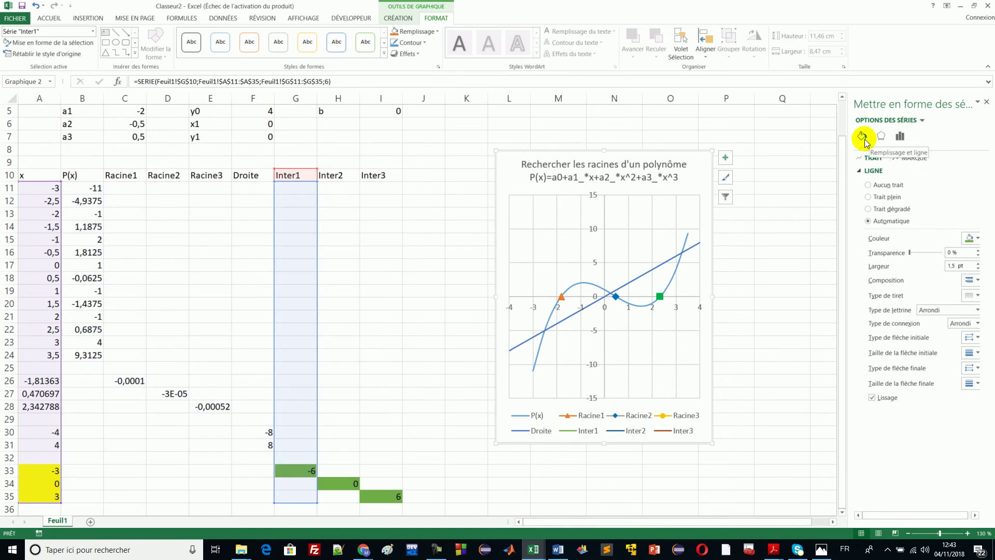
{"action": "left_click", "coordinate": [914, 157]}
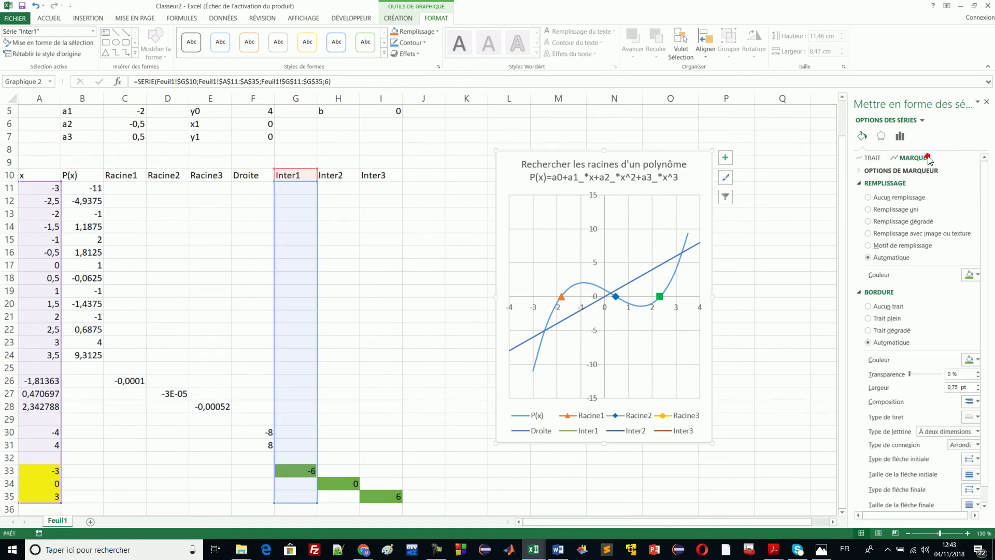
{"action": "left_click", "coordinate": [859, 171]}
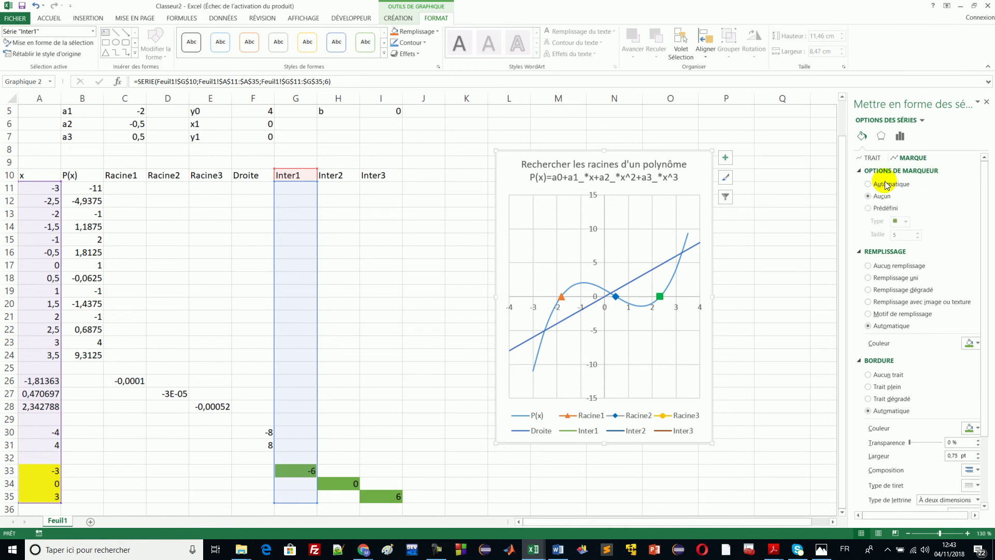
{"action": "left_click", "coordinate": [870, 209]}
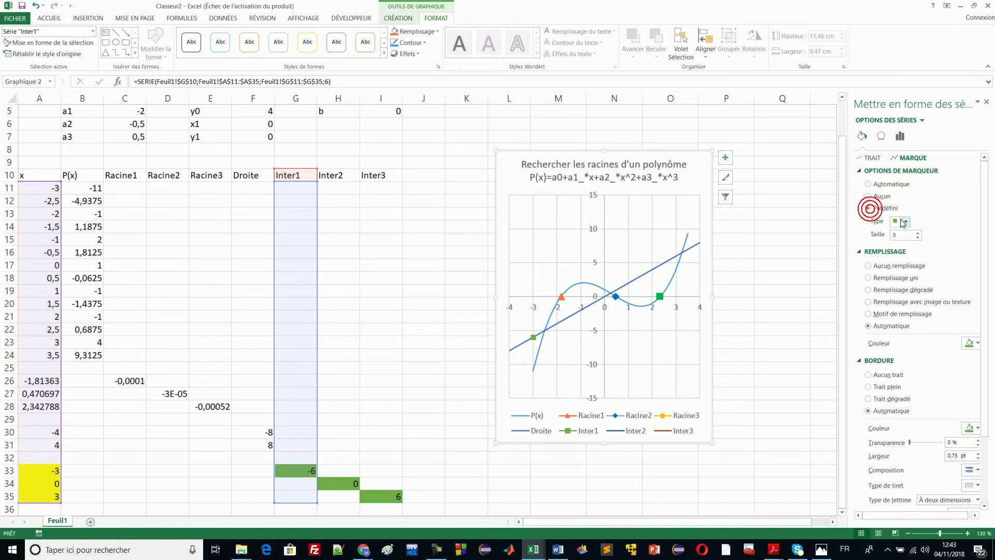
{"action": "left_click", "coordinate": [905, 222]}
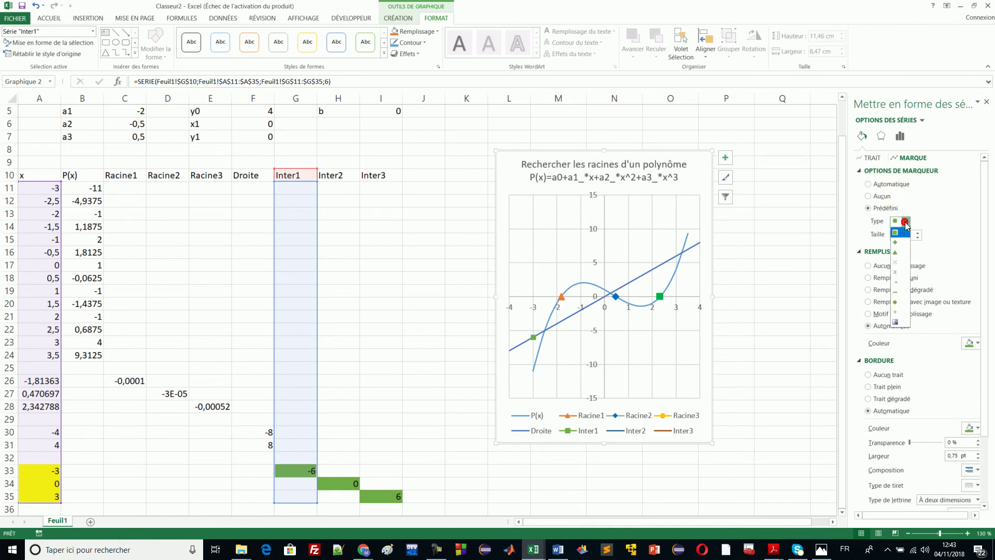
{"action": "left_click", "coordinate": [899, 274]}
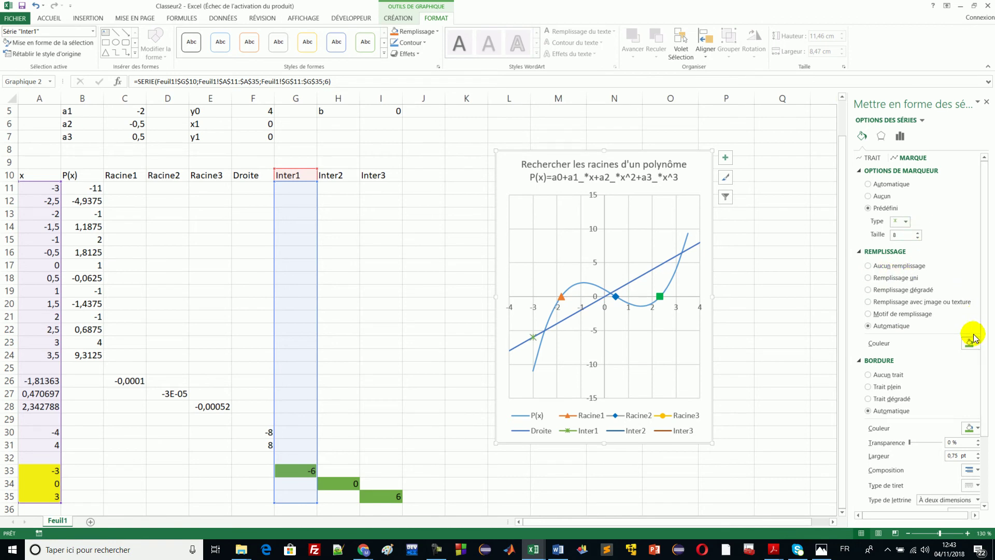
Set the Inter1 marker to no fill with a solid border in standard red.
{"action": "left_click", "coordinate": [870, 269]}
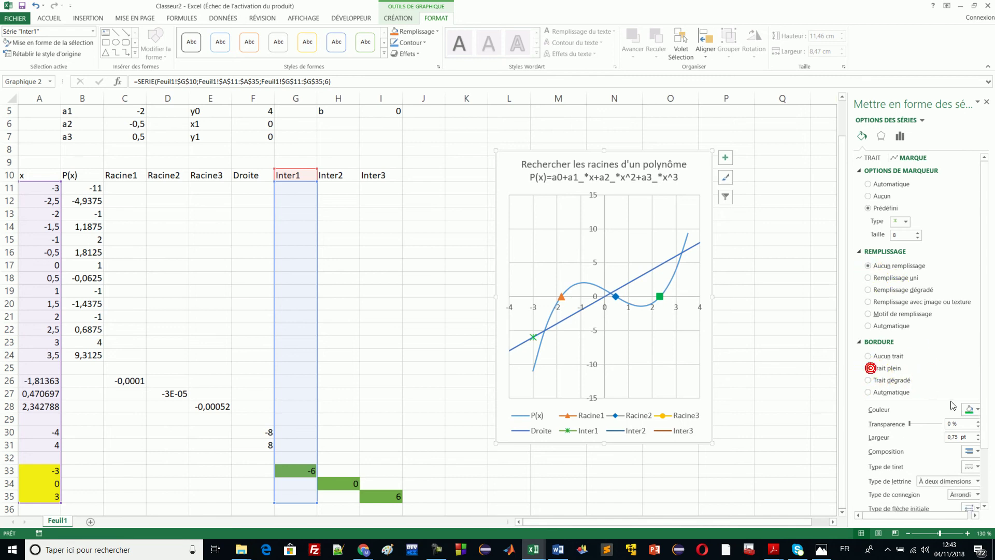
{"action": "left_click", "coordinate": [977, 410]}
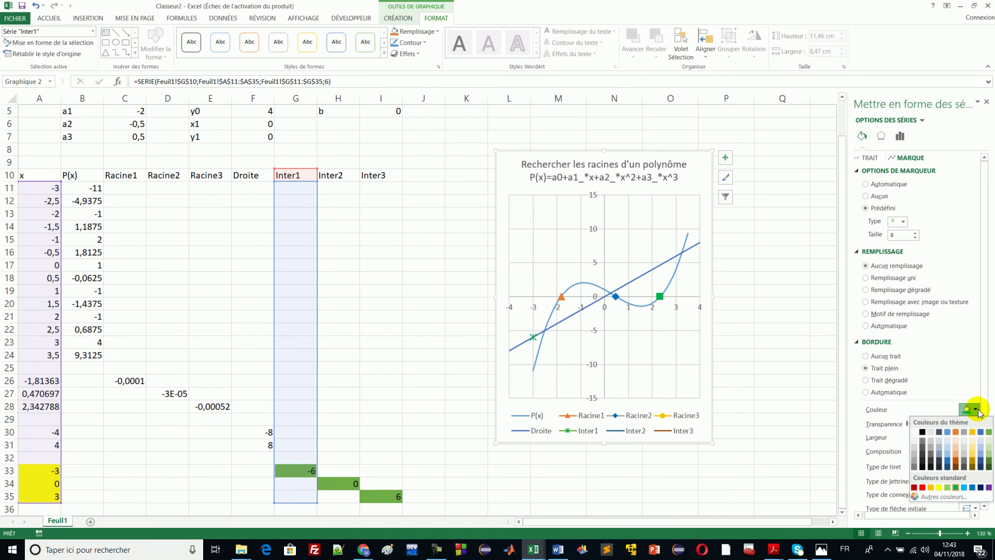
{"action": "left_click", "coordinate": [925, 488]}
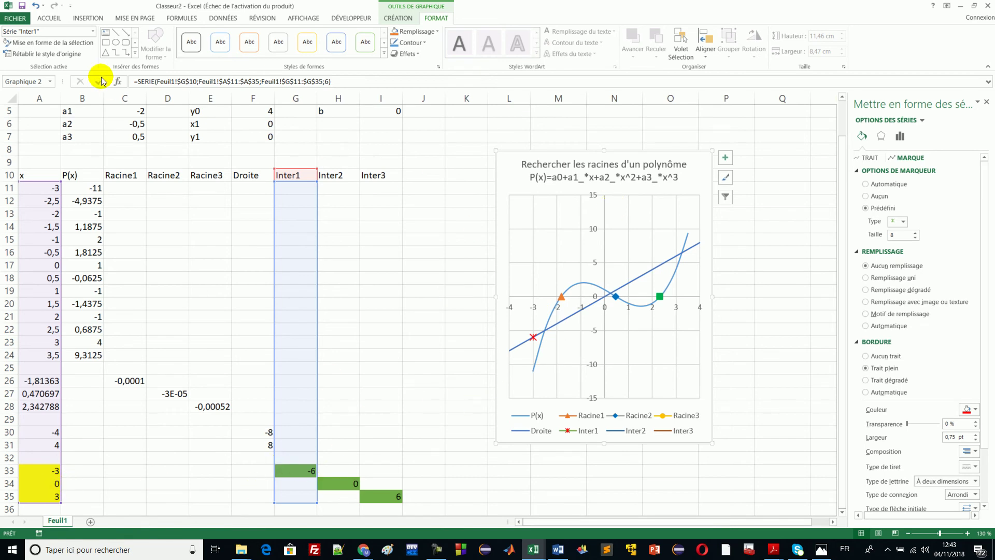
Format the Inter2 series with a built-in star marker of size 8, no fill and a solid red border.
{"action": "left_click", "coordinate": [93, 31]}
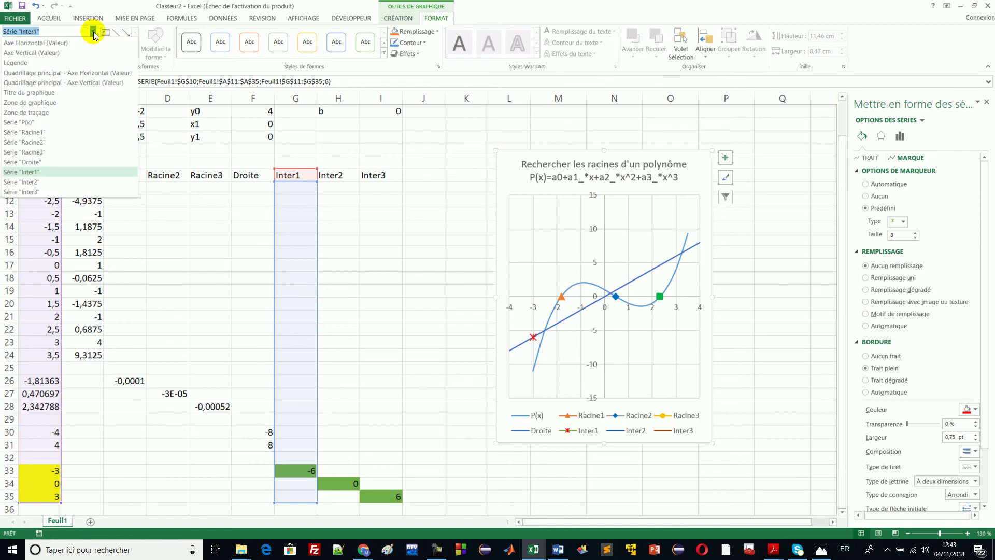
{"action": "left_click", "coordinate": [28, 182]}
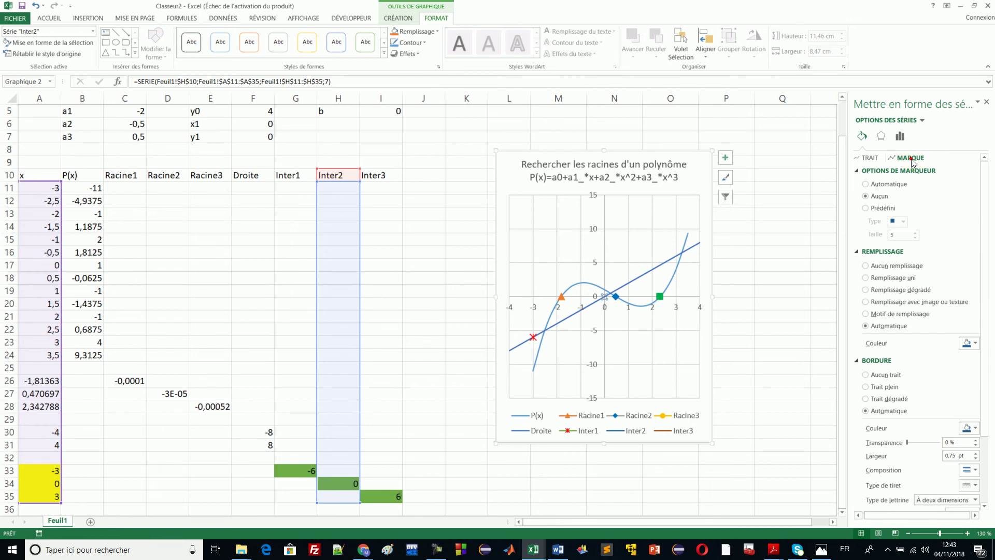
{"action": "left_click", "coordinate": [880, 209]}
{"action": "left_click", "coordinate": [902, 221]}
{"action": "left_click", "coordinate": [897, 273]}
{"action": "left_click", "coordinate": [889, 265]}
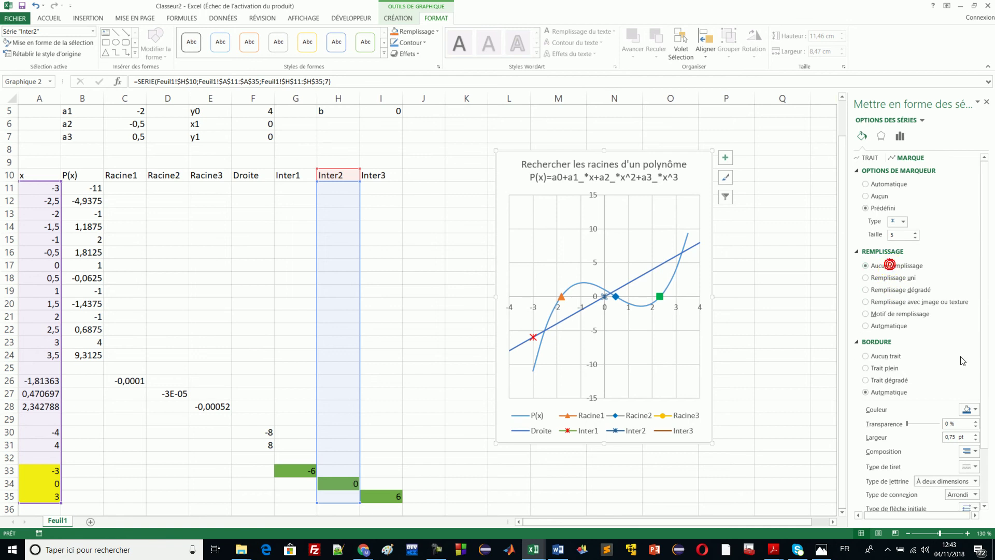
{"action": "left_click", "coordinate": [969, 409]}
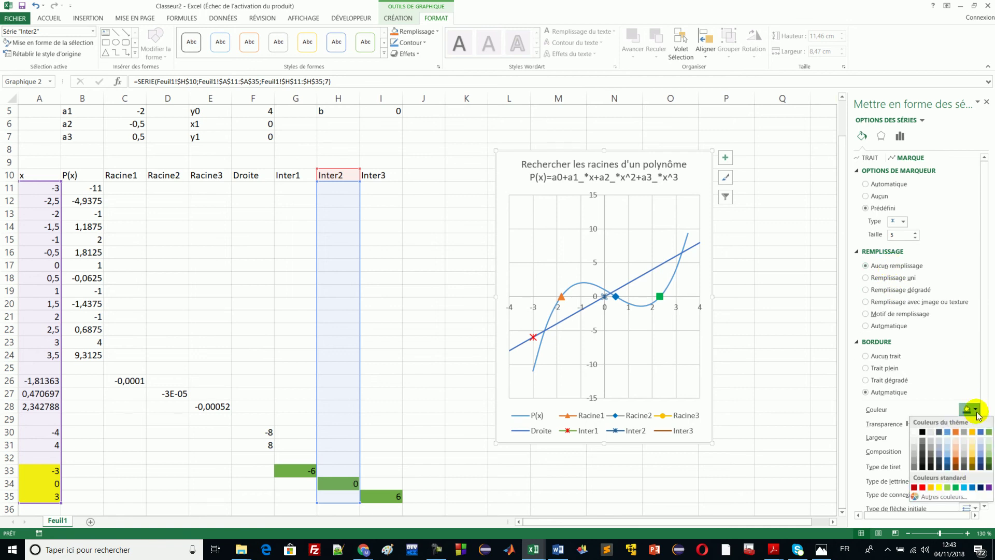
{"action": "left_click", "coordinate": [923, 487]}
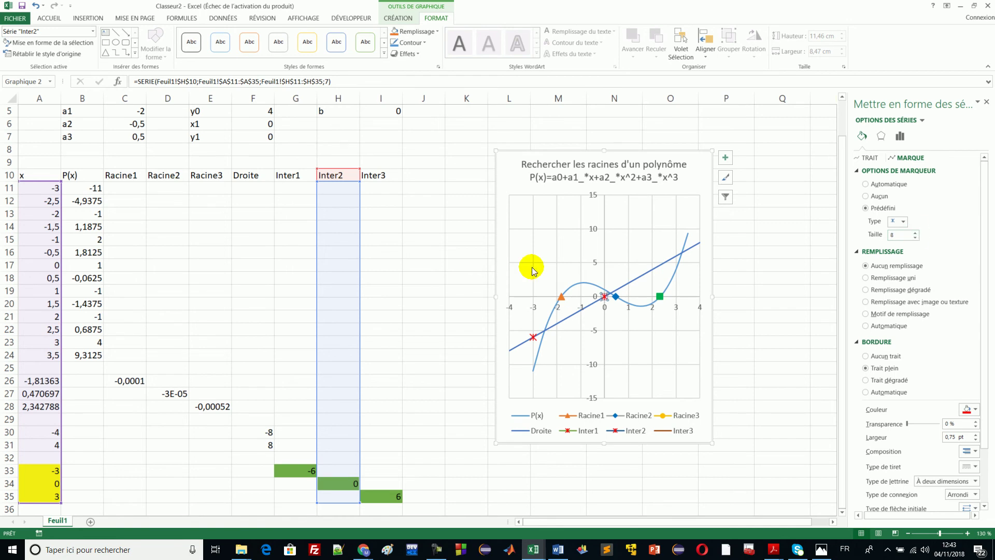
Format the Inter3 series with a built-in star marker of size 8, no fill and a solid red border.
{"action": "left_click", "coordinate": [93, 31]}
{"action": "left_click", "coordinate": [37, 192]}
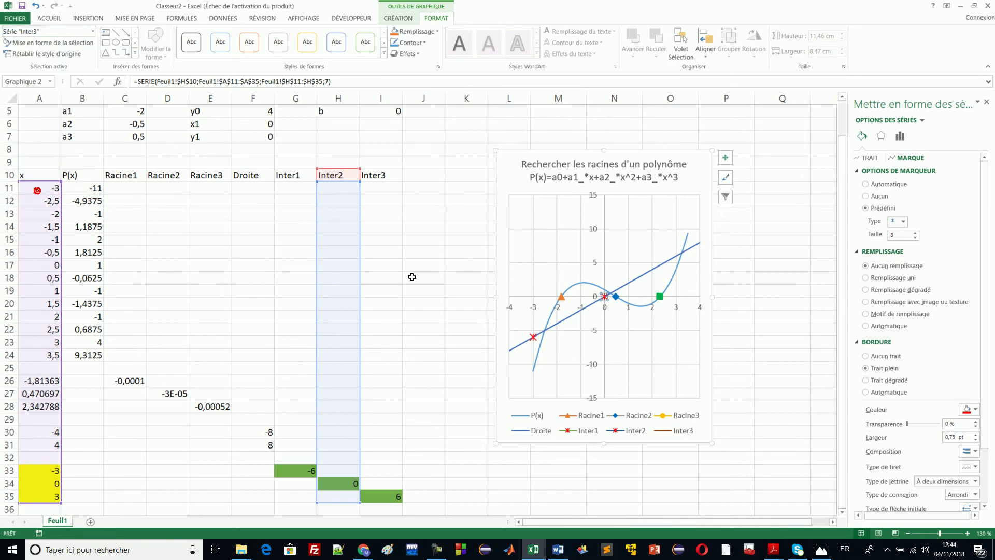
{"action": "left_click", "coordinate": [870, 213]}
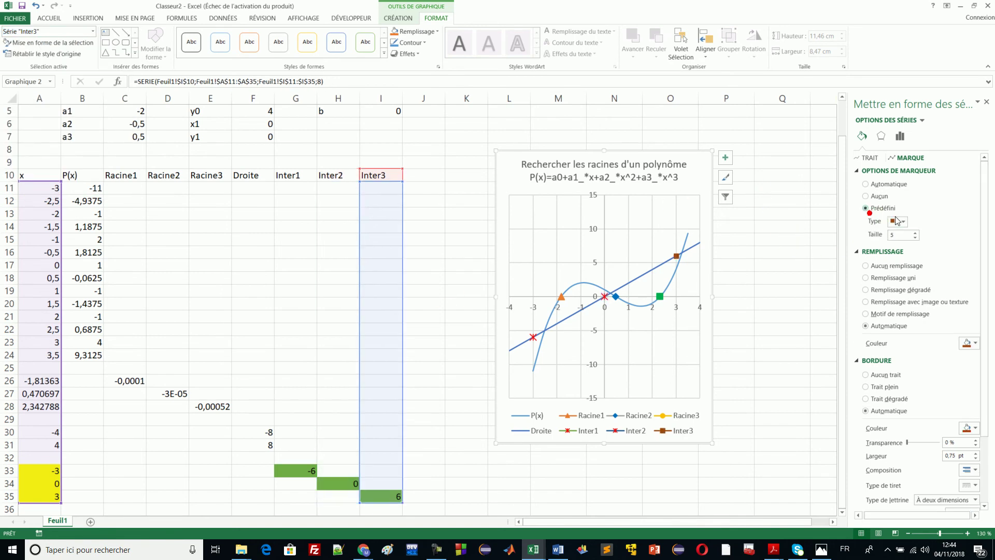
{"action": "left_click", "coordinate": [903, 222]}
{"action": "left_click", "coordinate": [900, 274]}
{"action": "left_click", "coordinate": [877, 265]}
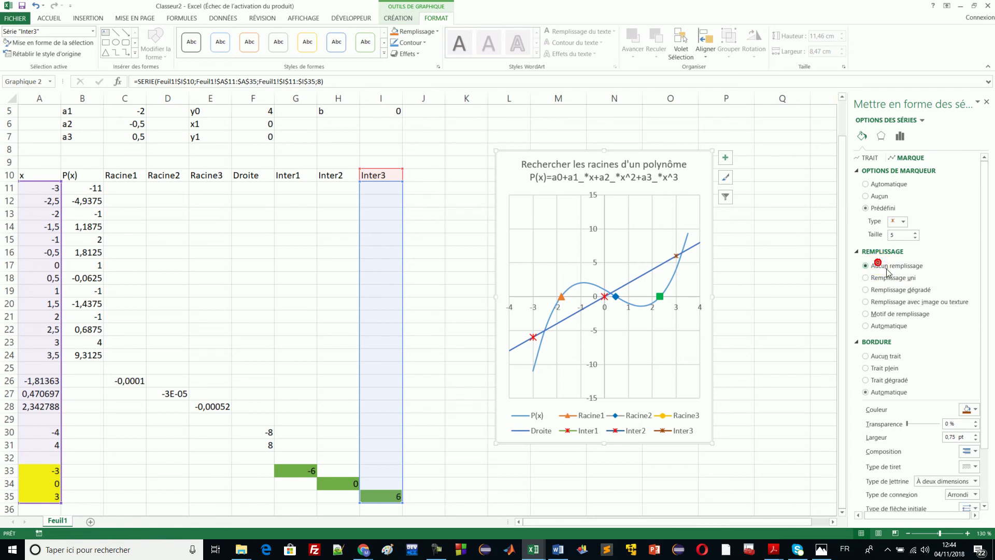
{"action": "left_click", "coordinate": [972, 409]}
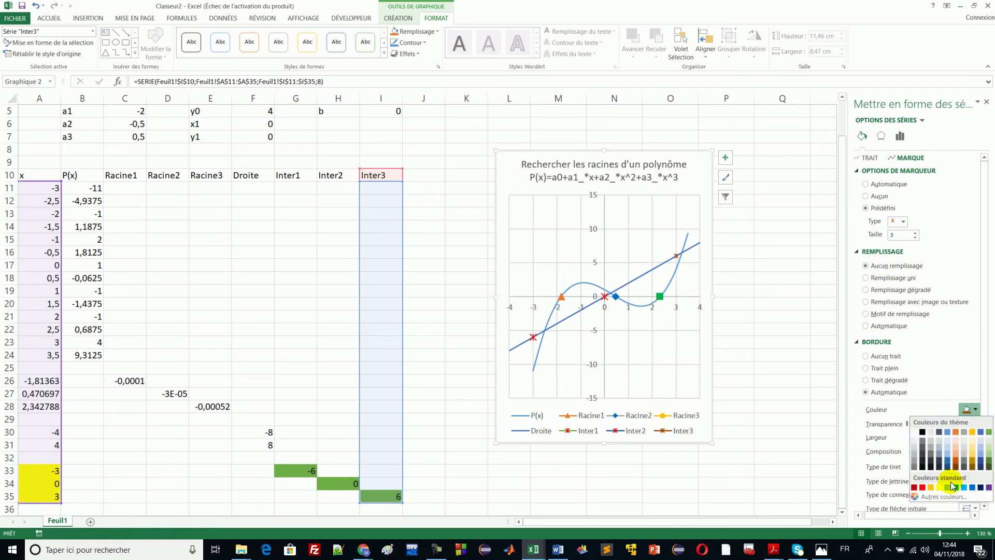
{"action": "left_click", "coordinate": [922, 487]}
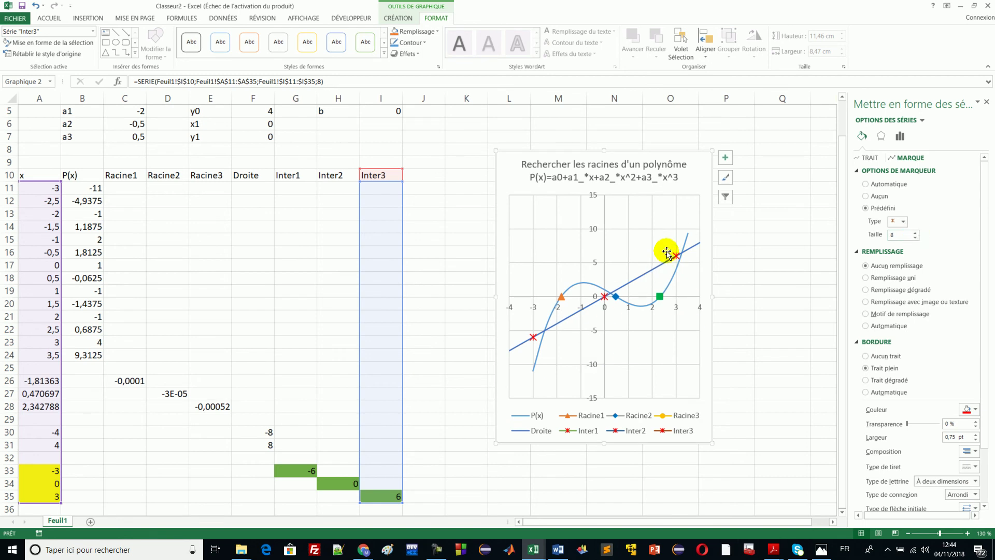
{"action": "left_click", "coordinate": [428, 469]}
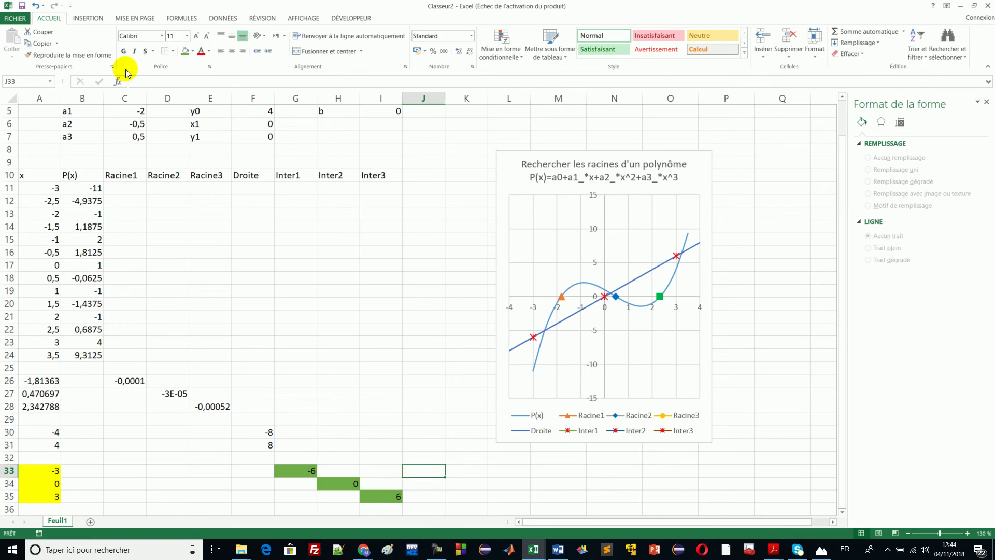
Paste the polynomial formula from cell D27 into J33 and give J33 a light orange fill.
{"action": "left_click", "coordinate": [193, 51]}
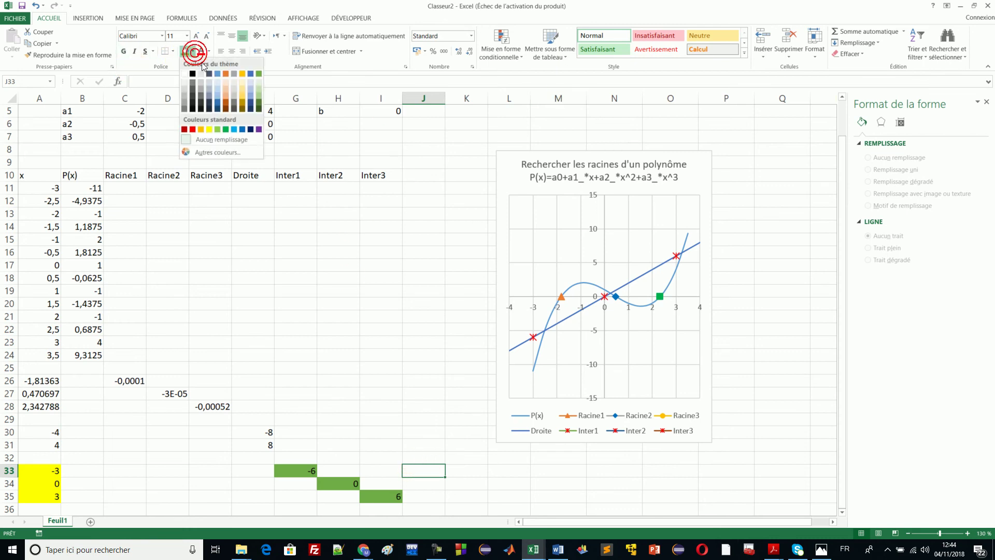
{"action": "left_click", "coordinate": [226, 97]}
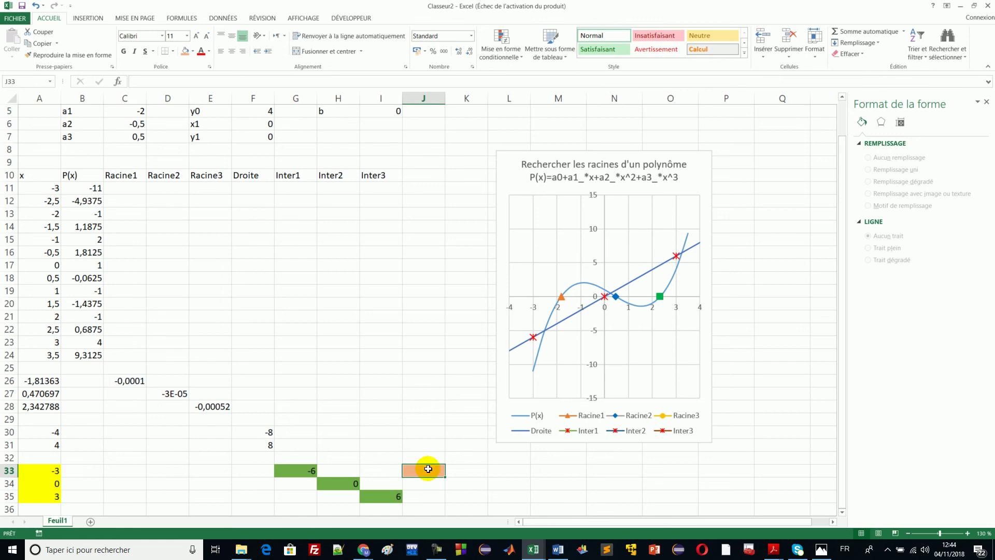
{"action": "left_click", "coordinate": [177, 394]}
{"action": "key", "text": "ctrl+c"}
{"action": "left_click", "coordinate": [420, 474]}
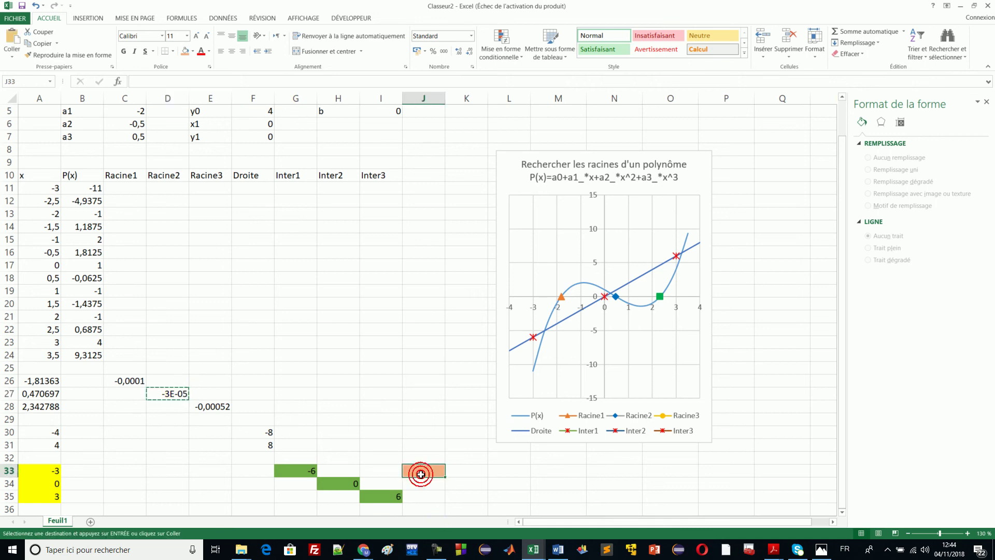
{"action": "key", "text": "ctrl+v"}
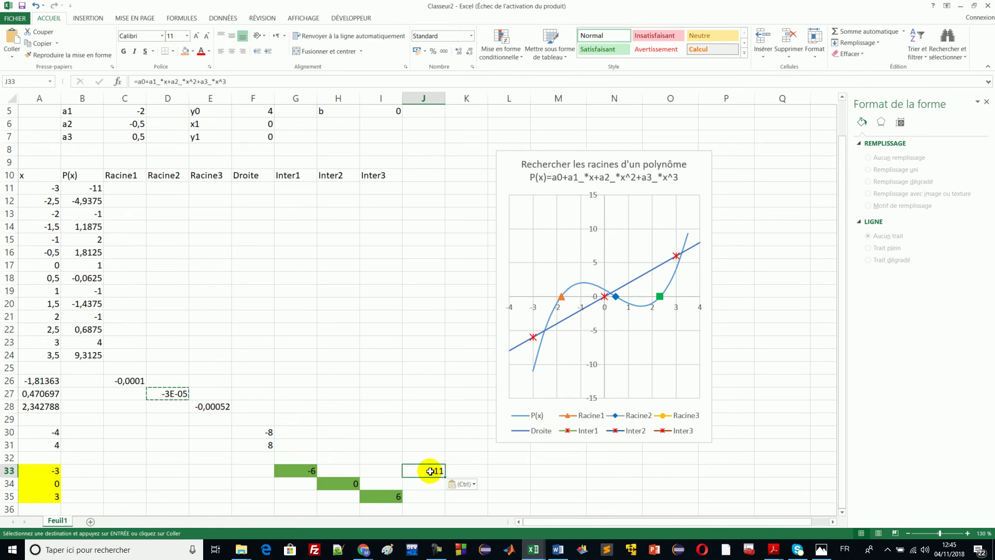
{"action": "left_click", "coordinate": [185, 51]}
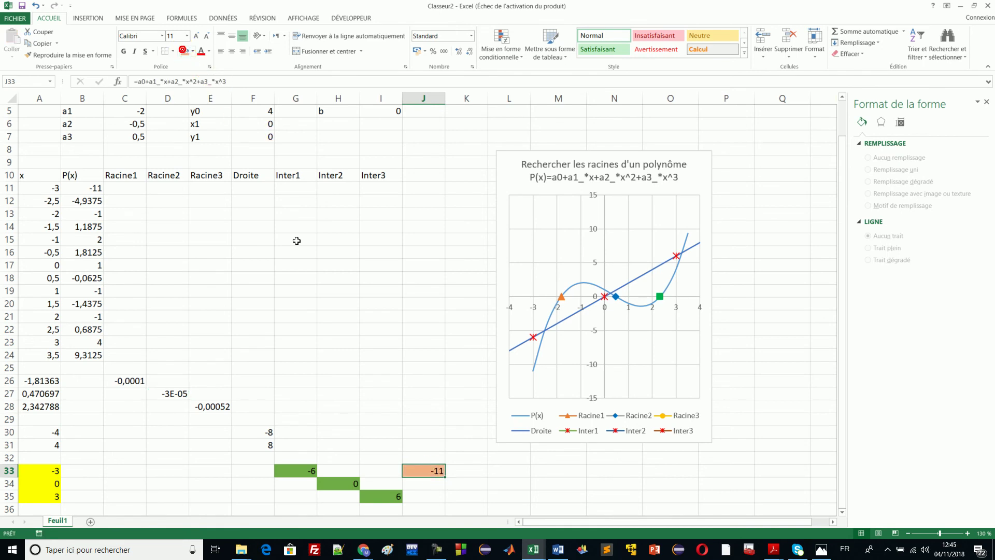
Extend the formula in J33 with -(a*x+b) so it computes the polynomial minus the line.
{"action": "double_click", "coordinate": [441, 471]}
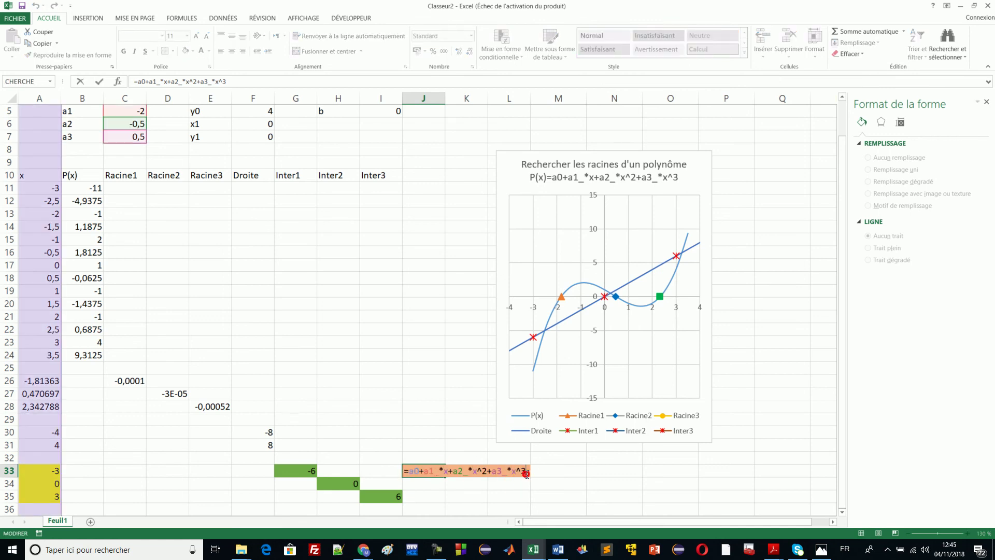
{"action": "type", "text": "-("}
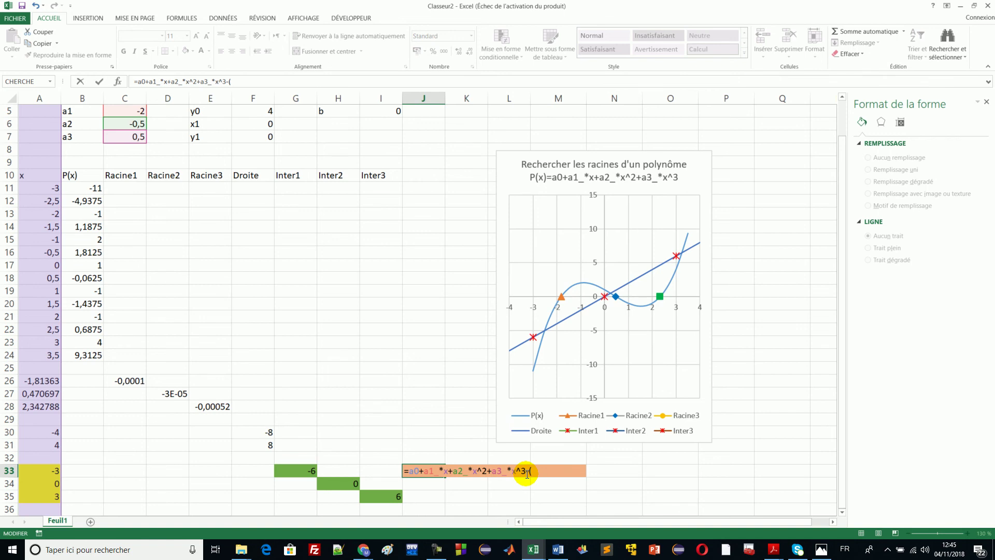
{"action": "type", "text": "a*x"}
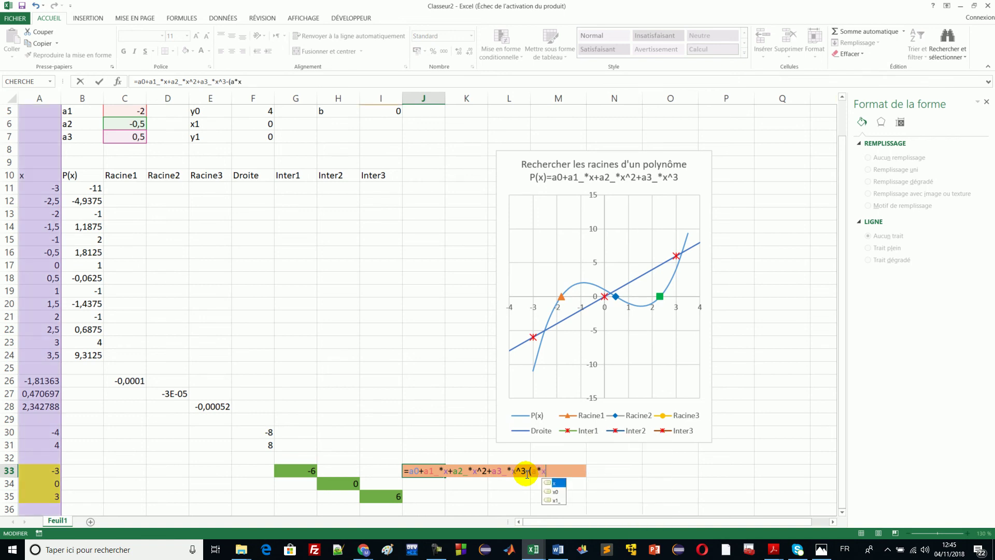
{"action": "type", "text": "+b)"}
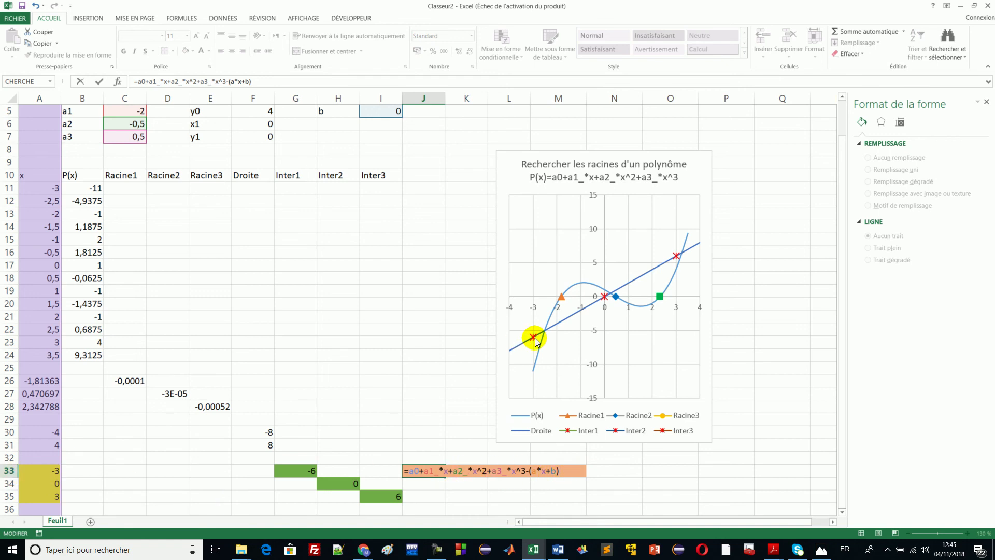
{"action": "mouse_move", "coordinate": [537, 368]}
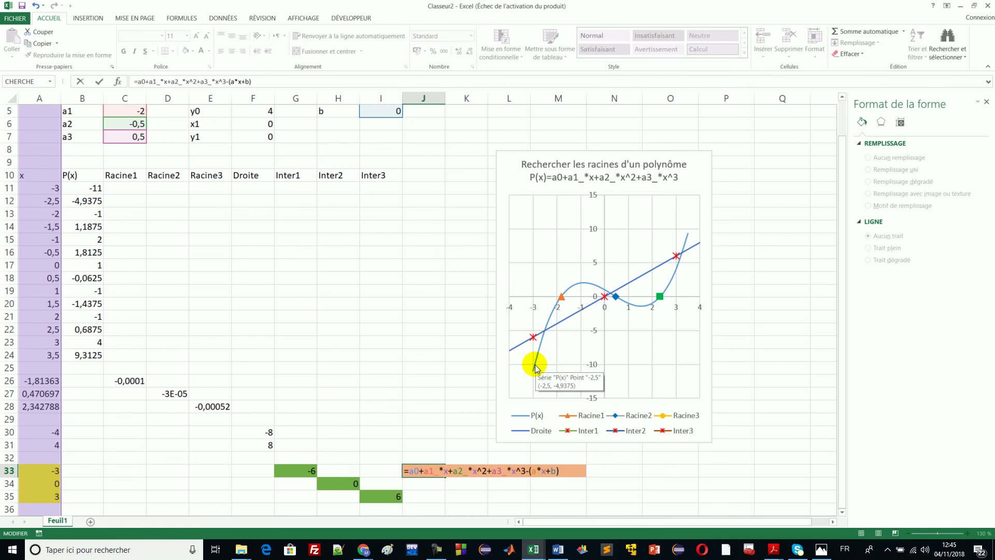
{"action": "key", "text": "Return"}
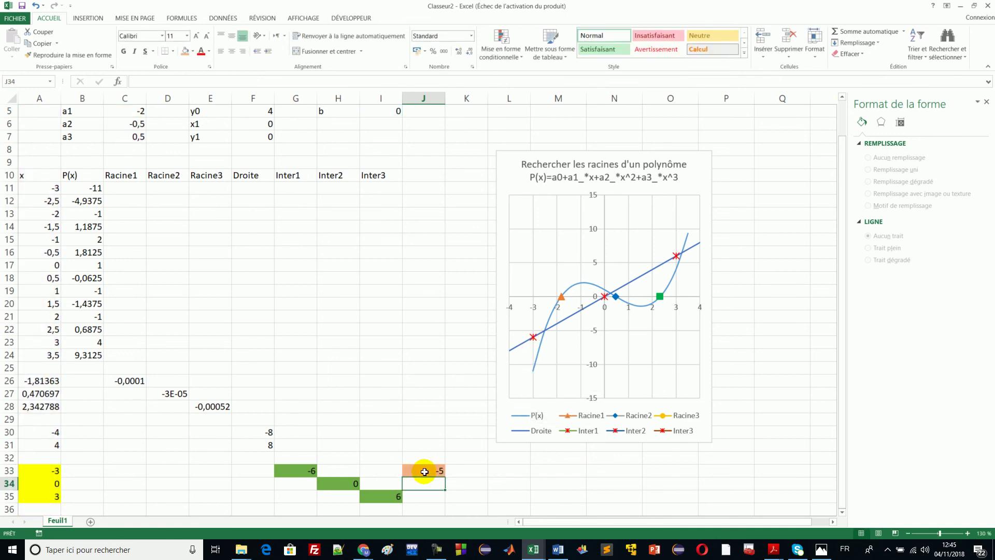
Copy the difference formula from J33 into cells K34 and L35.
{"action": "left_click", "coordinate": [424, 471]}
{"action": "key", "text": "ctrl+c"}
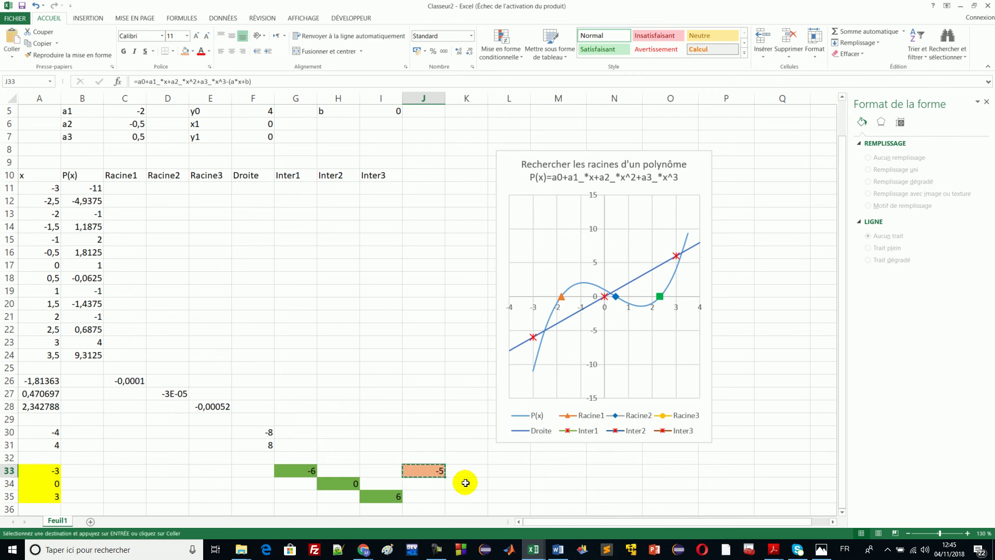
{"action": "left_click", "coordinate": [460, 480]}
{"action": "key", "text": "ctrl+v"}
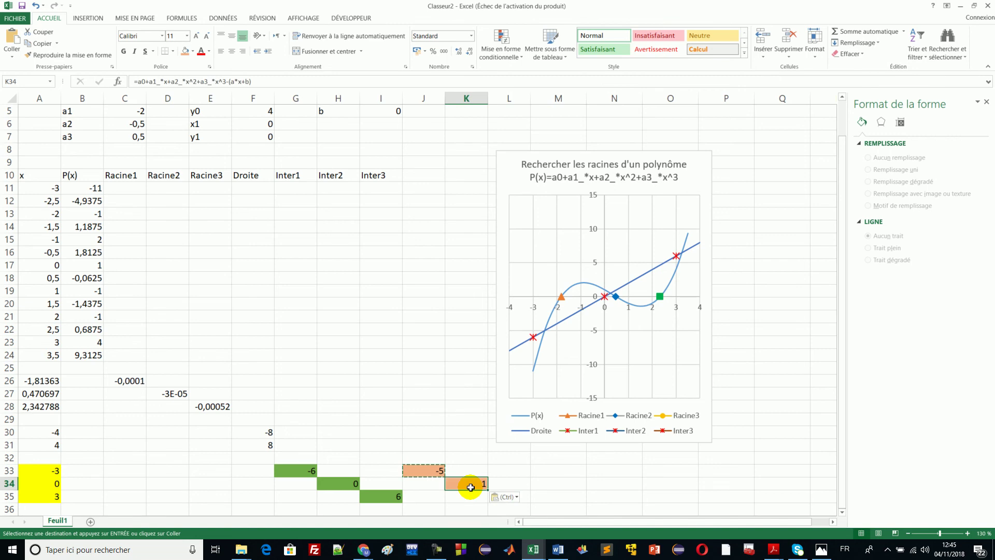
{"action": "left_click", "coordinate": [525, 497]}
{"action": "key", "text": "ctrl+v"}
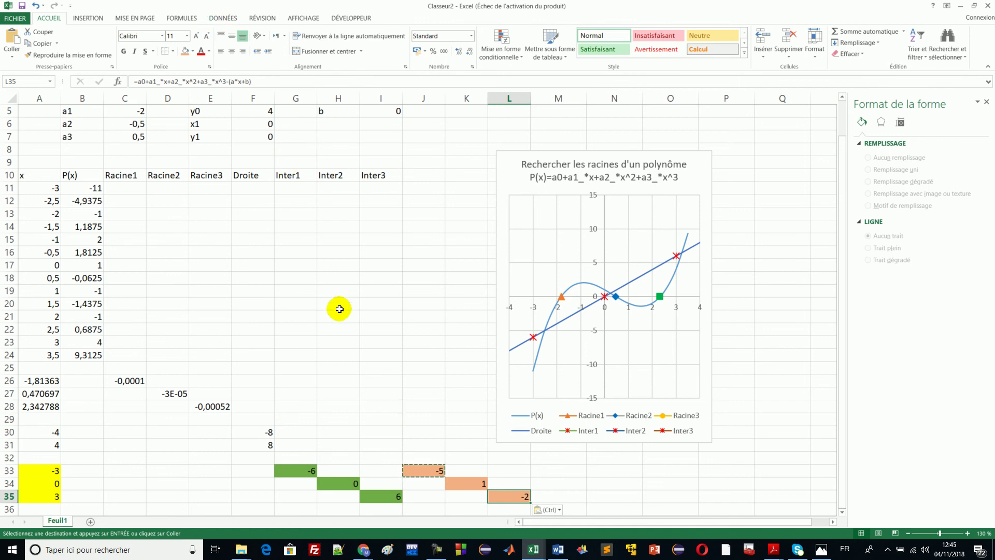
{"action": "left_click", "coordinate": [427, 469]}
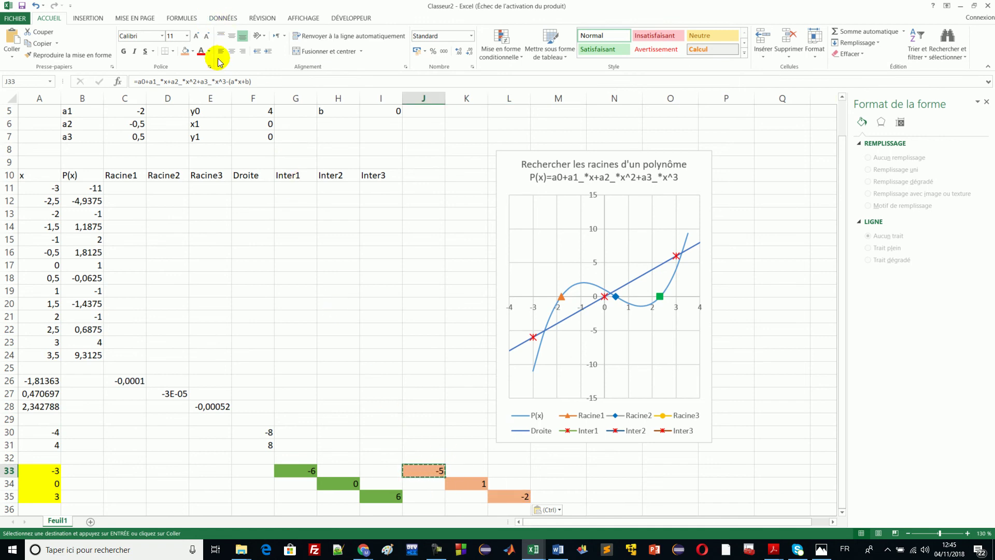
{"action": "left_click", "coordinate": [223, 20]}
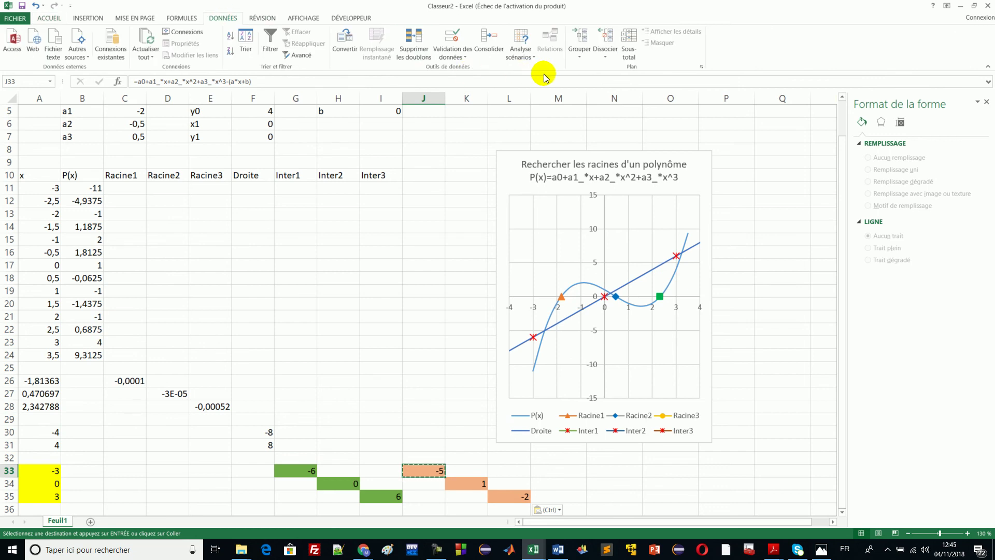
{"action": "left_click", "coordinate": [529, 54]}
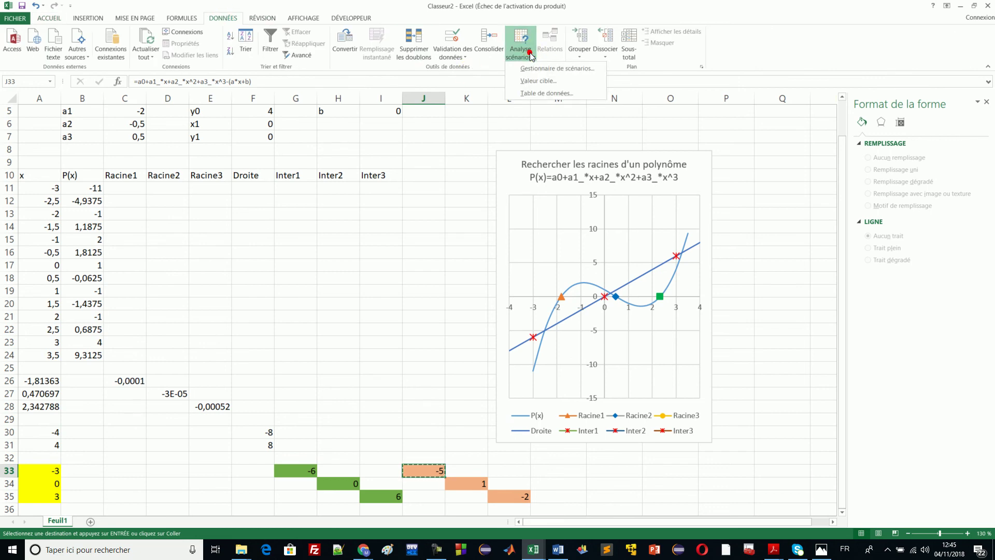
{"action": "left_click", "coordinate": [547, 85]}
{"action": "left_click", "coordinate": [266, 388]}
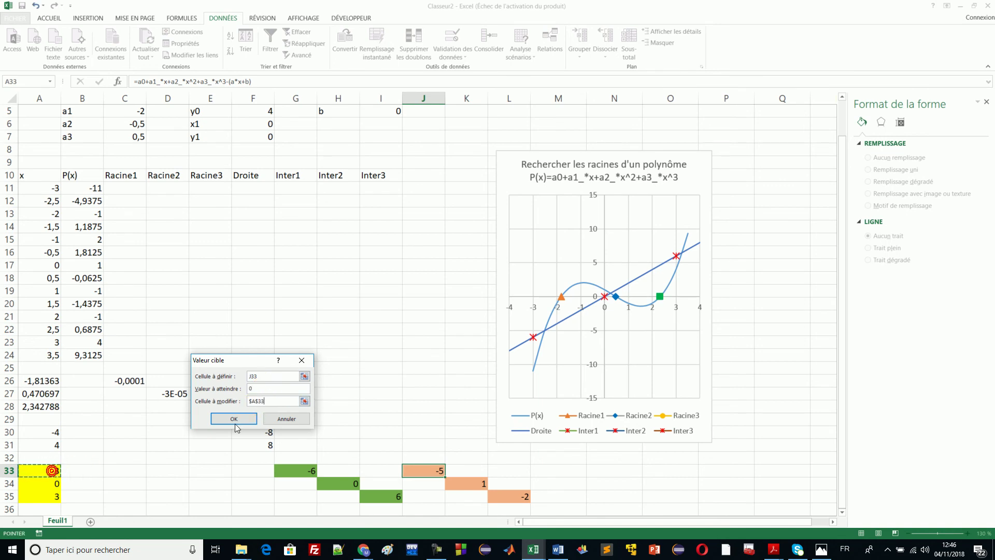
{"action": "left_click", "coordinate": [299, 419]}
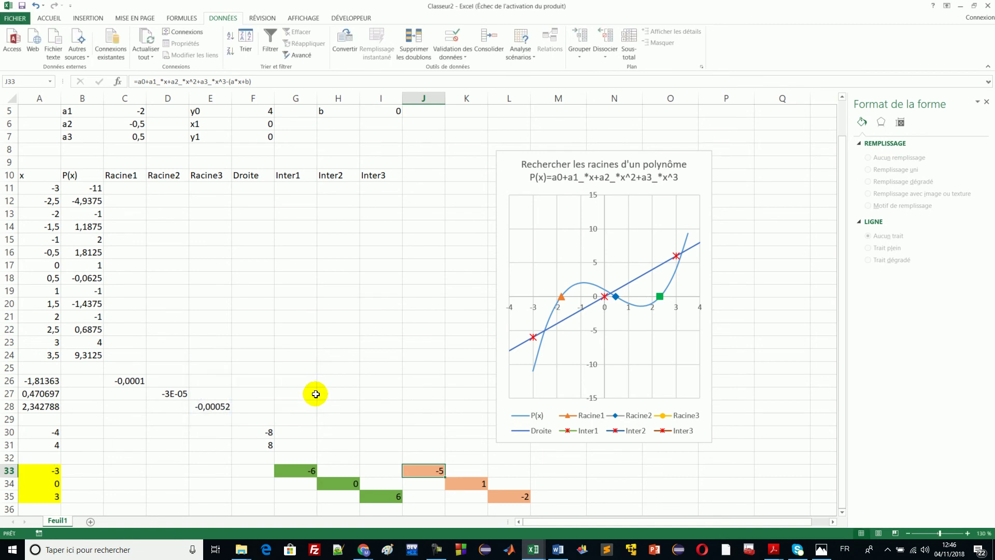
Run Goal Seek to bring J33 to 0 by changing cell A33, and keep the solution.
{"action": "left_click", "coordinate": [536, 48]}
{"action": "left_click", "coordinate": [538, 82]}
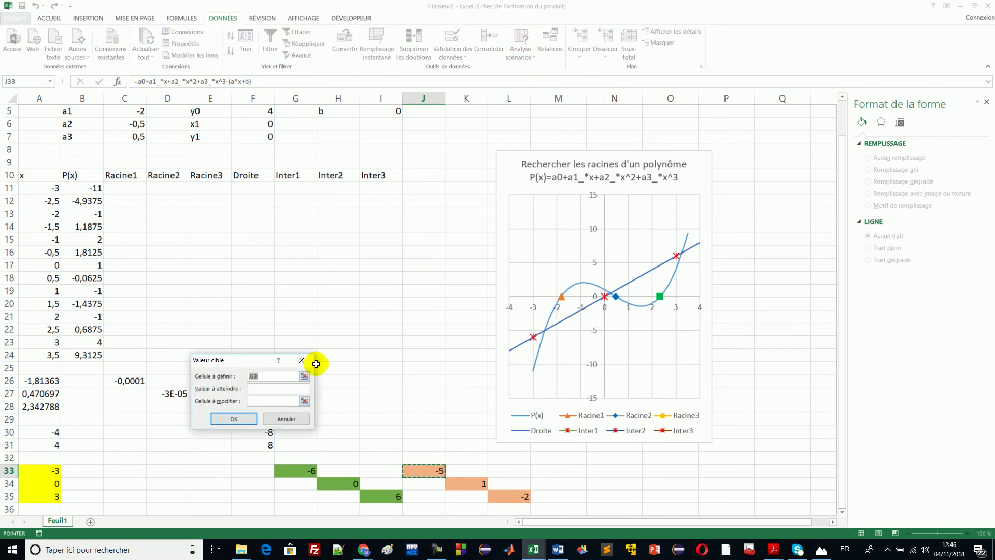
{"action": "left_click", "coordinate": [271, 388]}
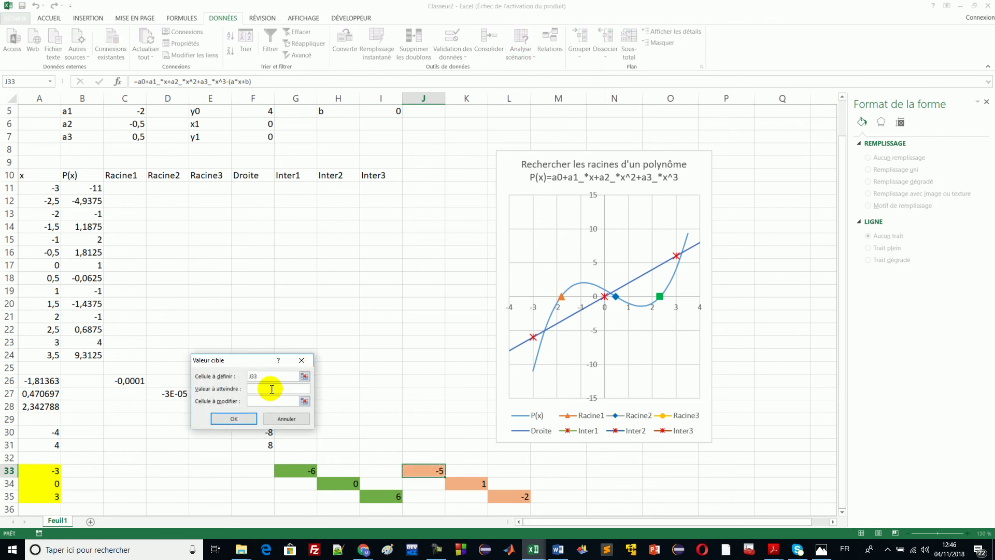
{"action": "left_click", "coordinate": [262, 402]}
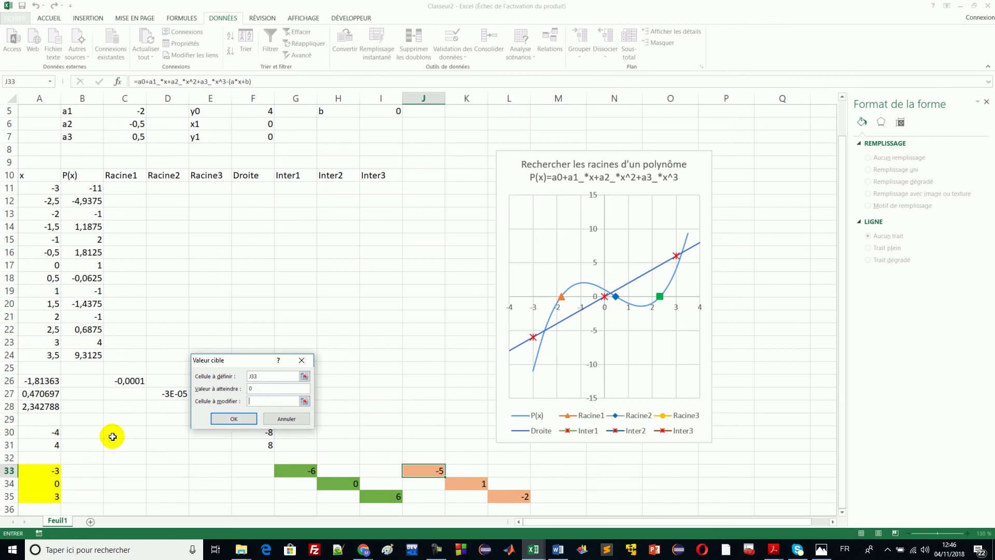
{"action": "left_click", "coordinate": [239, 416]}
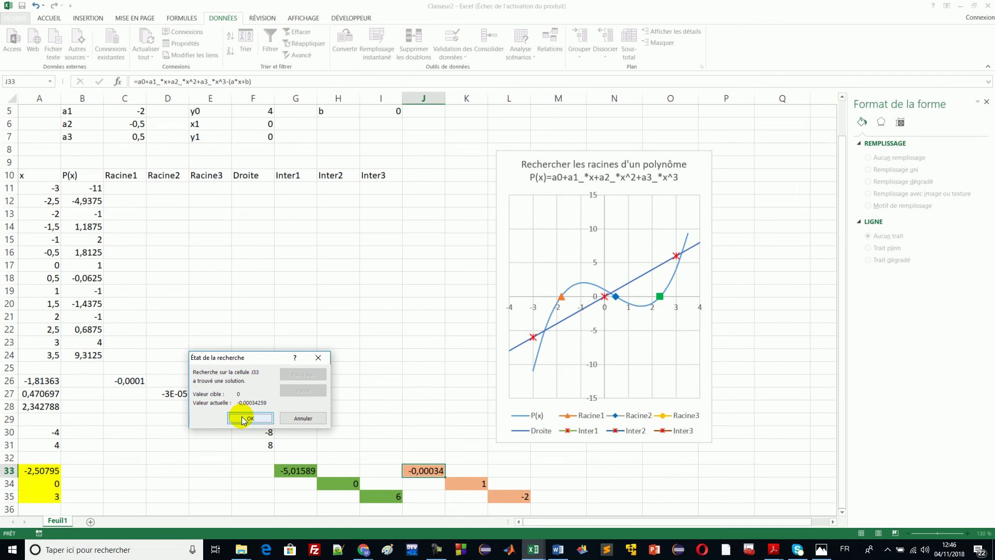
{"action": "left_click", "coordinate": [243, 418]}
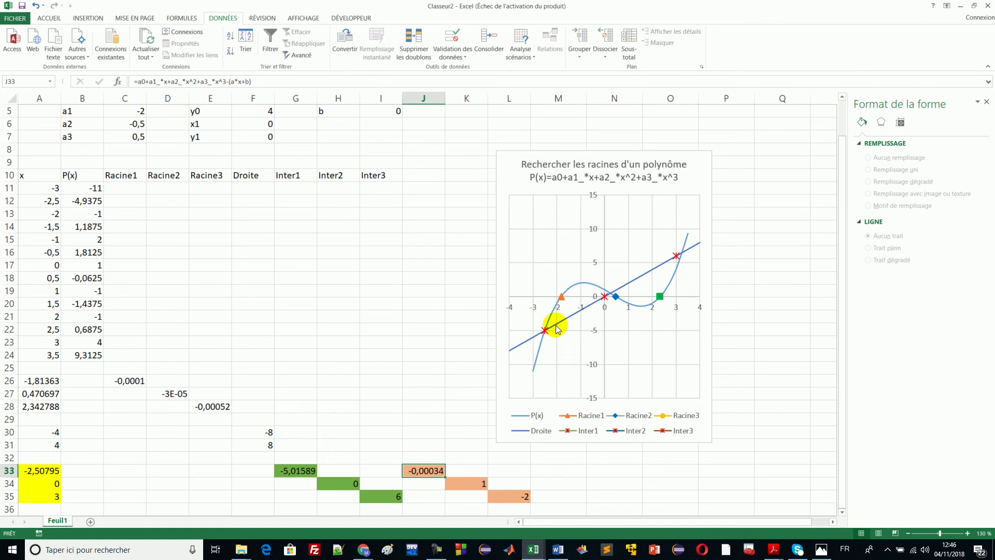
Run Goal Seek to bring K34 to 0 by changing cell A34, and keep the solution.
{"action": "left_click", "coordinate": [464, 484]}
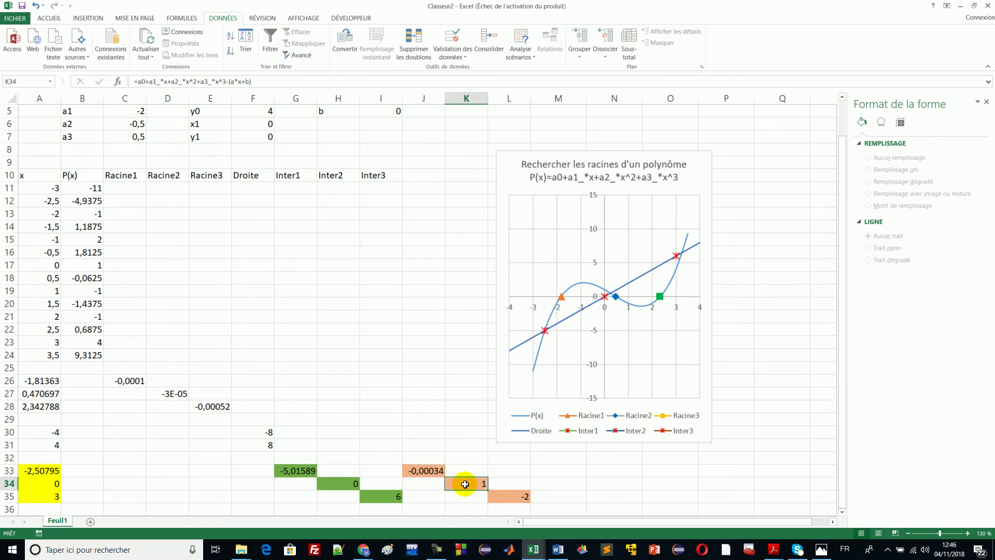
{"action": "left_click", "coordinate": [526, 52]}
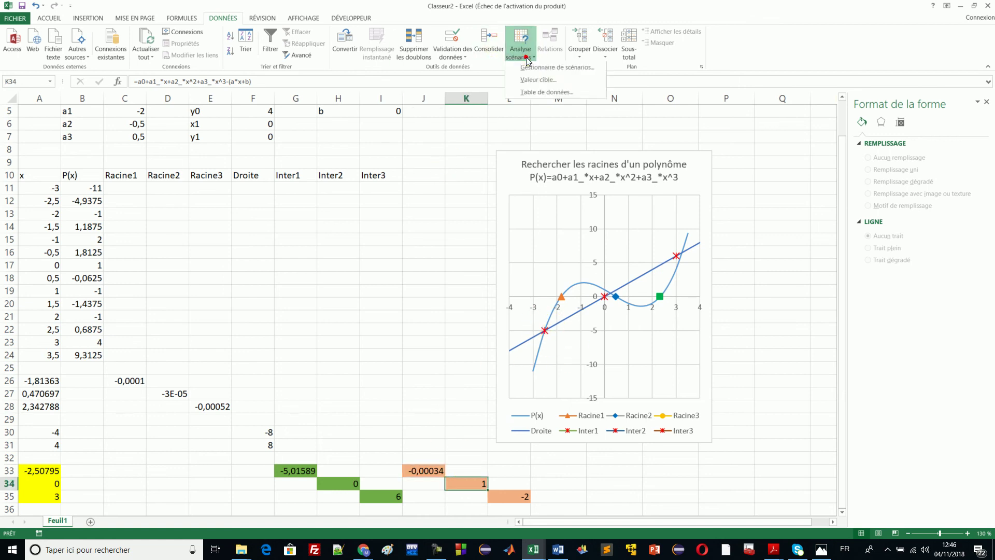
{"action": "left_click", "coordinate": [538, 80]}
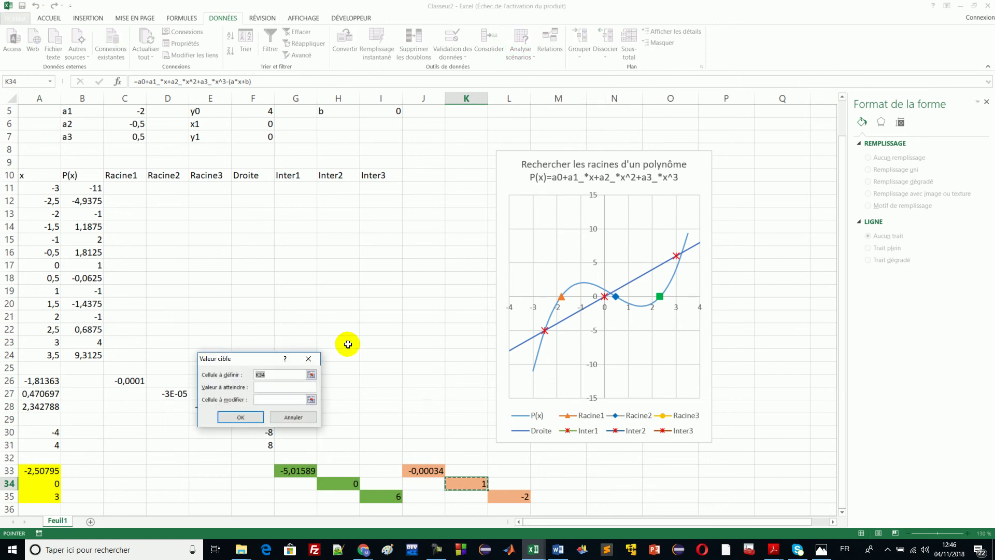
{"action": "left_click", "coordinate": [278, 387]}
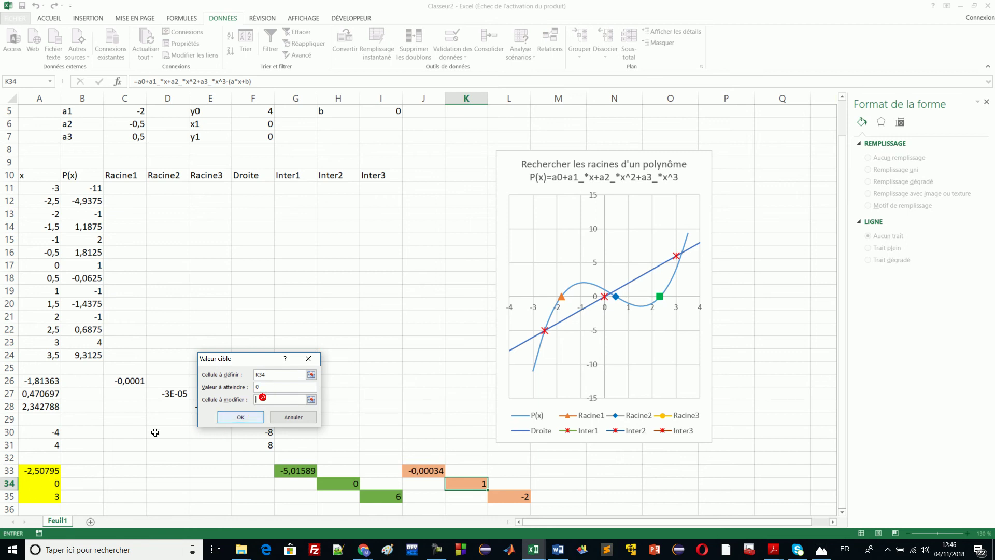
{"action": "left_click", "coordinate": [249, 422]}
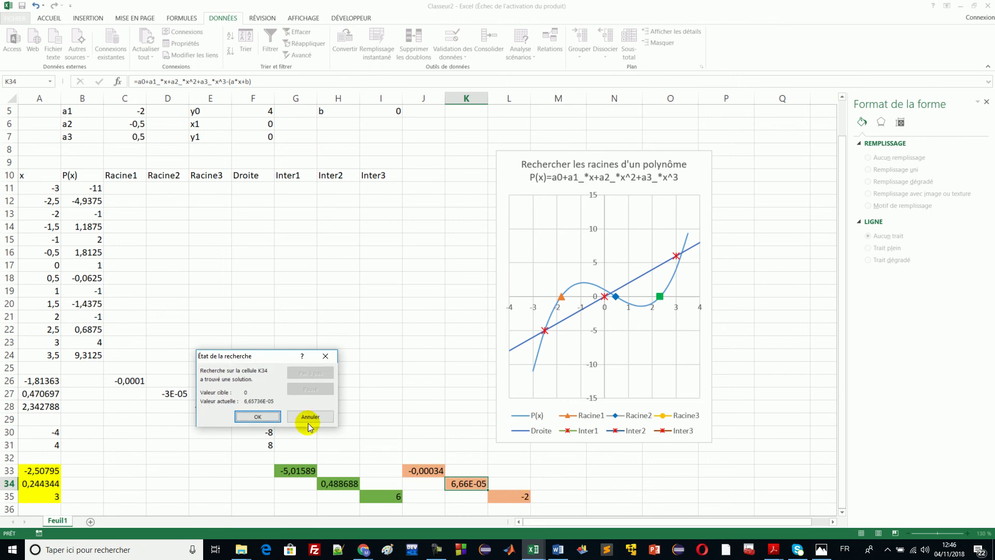
{"action": "left_click", "coordinate": [257, 416]}
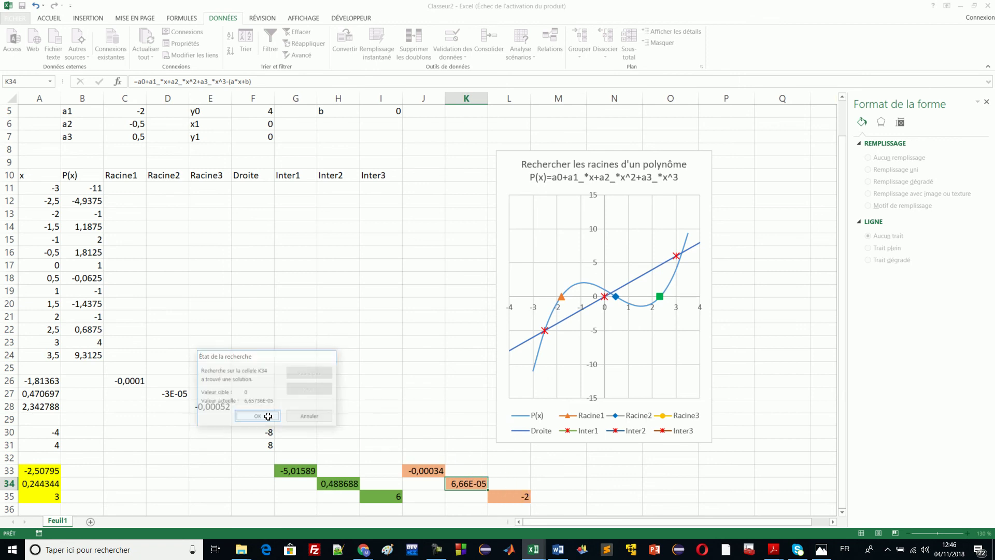
Run Goal Seek to bring L35 to 0 by changing cell A35, and keep the solution.
{"action": "left_click", "coordinate": [507, 497]}
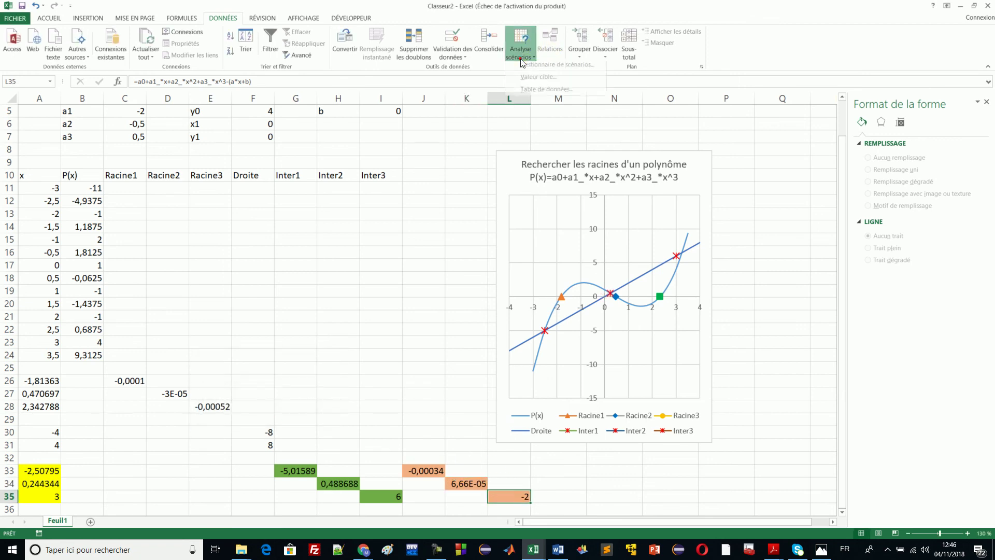
{"action": "left_click", "coordinate": [521, 57]}
{"action": "left_click", "coordinate": [533, 82]}
{"action": "left_click", "coordinate": [286, 386]}
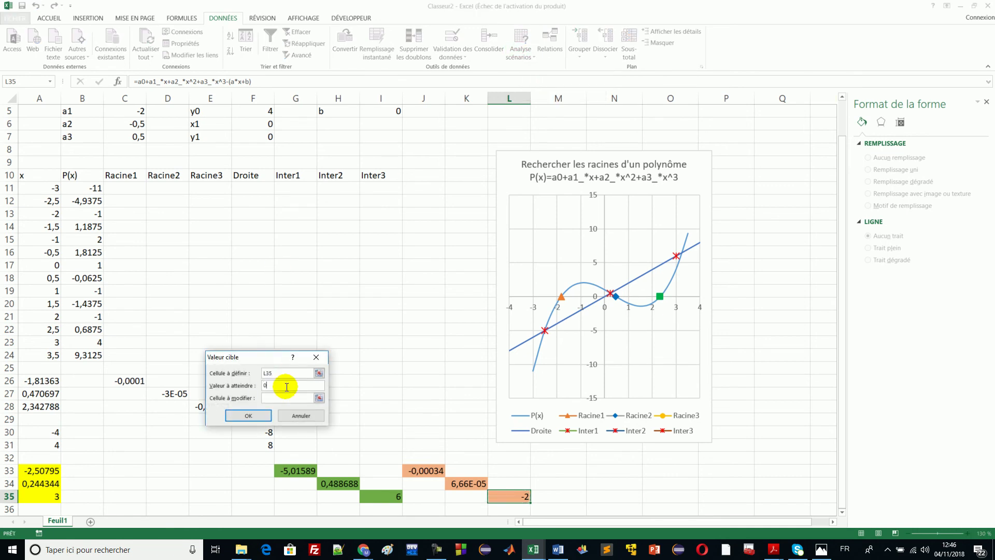
{"action": "left_click", "coordinate": [275, 401]}
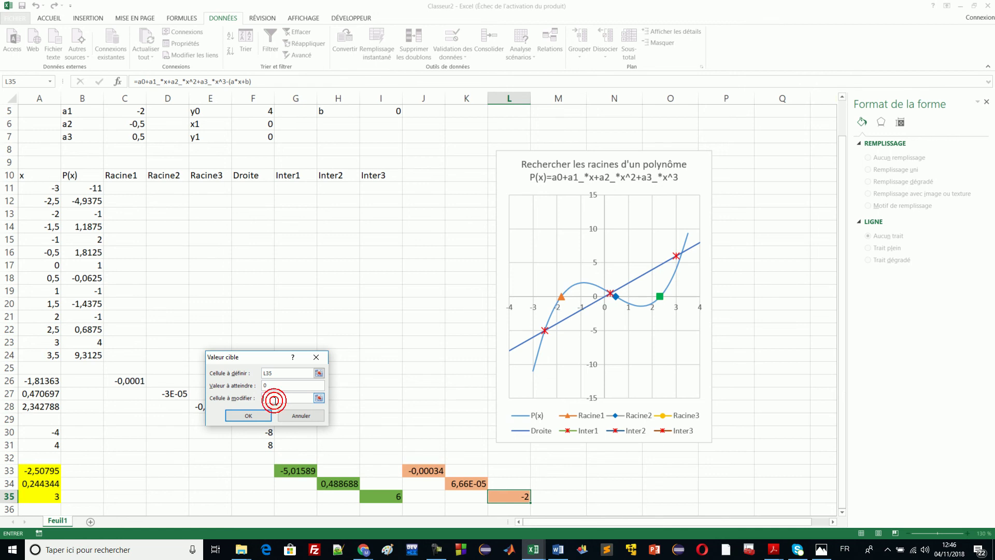
{"action": "left_click", "coordinate": [51, 497]}
{"action": "left_click", "coordinate": [248, 416]}
{"action": "left_click", "coordinate": [259, 415]}
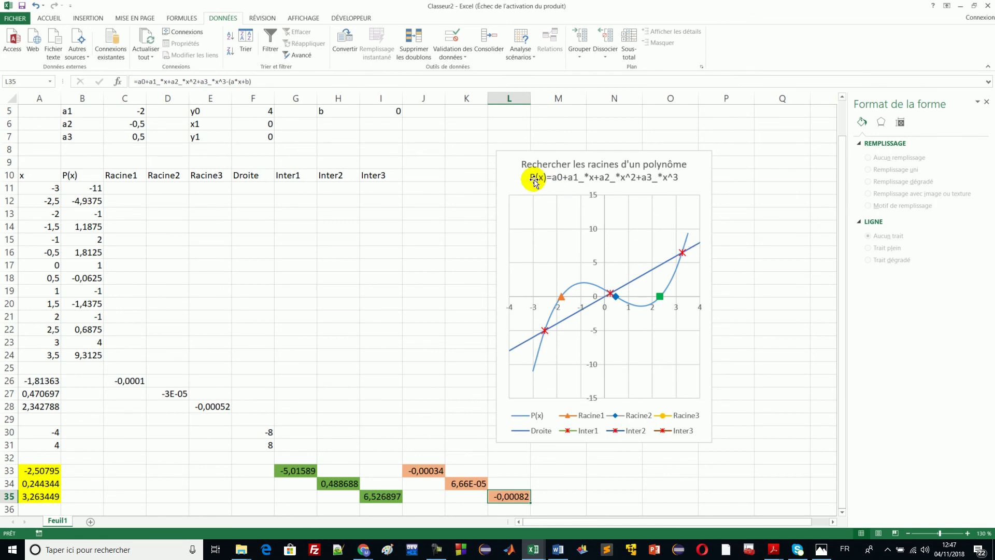
Move the chart beside the table, starting at column J and row 5, and stretch it down to about row 32.
{"action": "left_click_drag", "start_coordinate": [524, 153], "coordinate": [444, 128]}
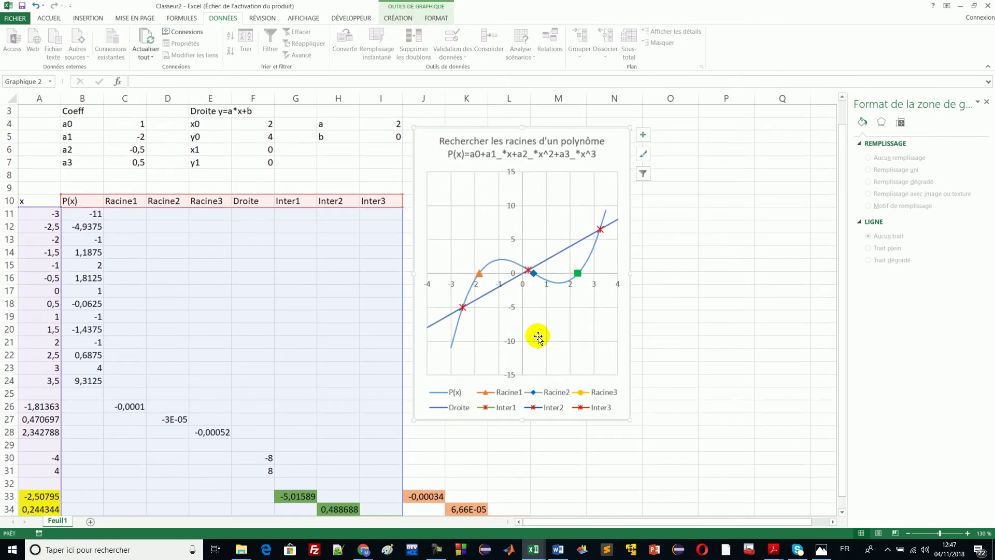
{"action": "mouse_move", "coordinate": [630, 420]}
{"action": "left_mouse_down"}
{"action": "mouse_move", "coordinate": [633, 493]}
{"action": "mouse_move", "coordinate": [632, 483]}
{"action": "left_mouse_up"}
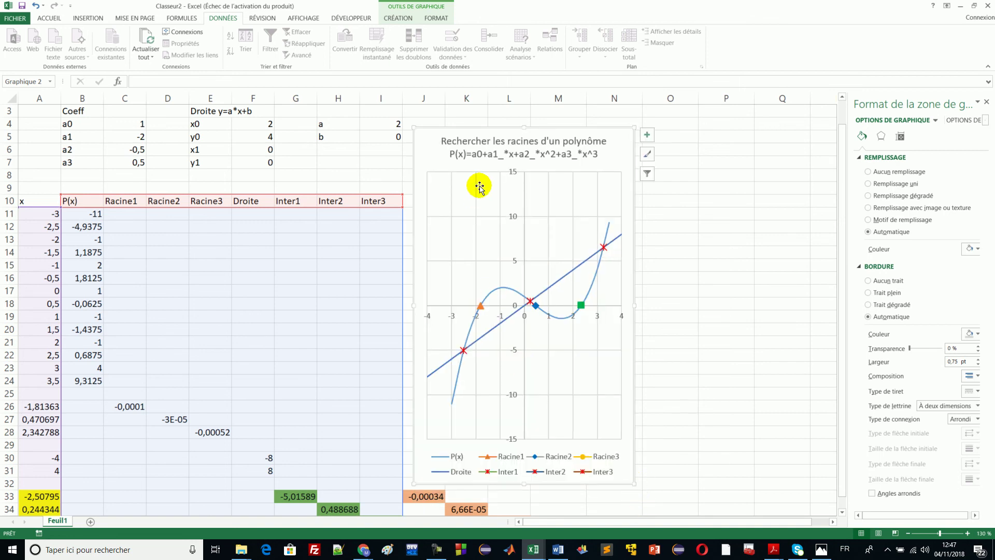